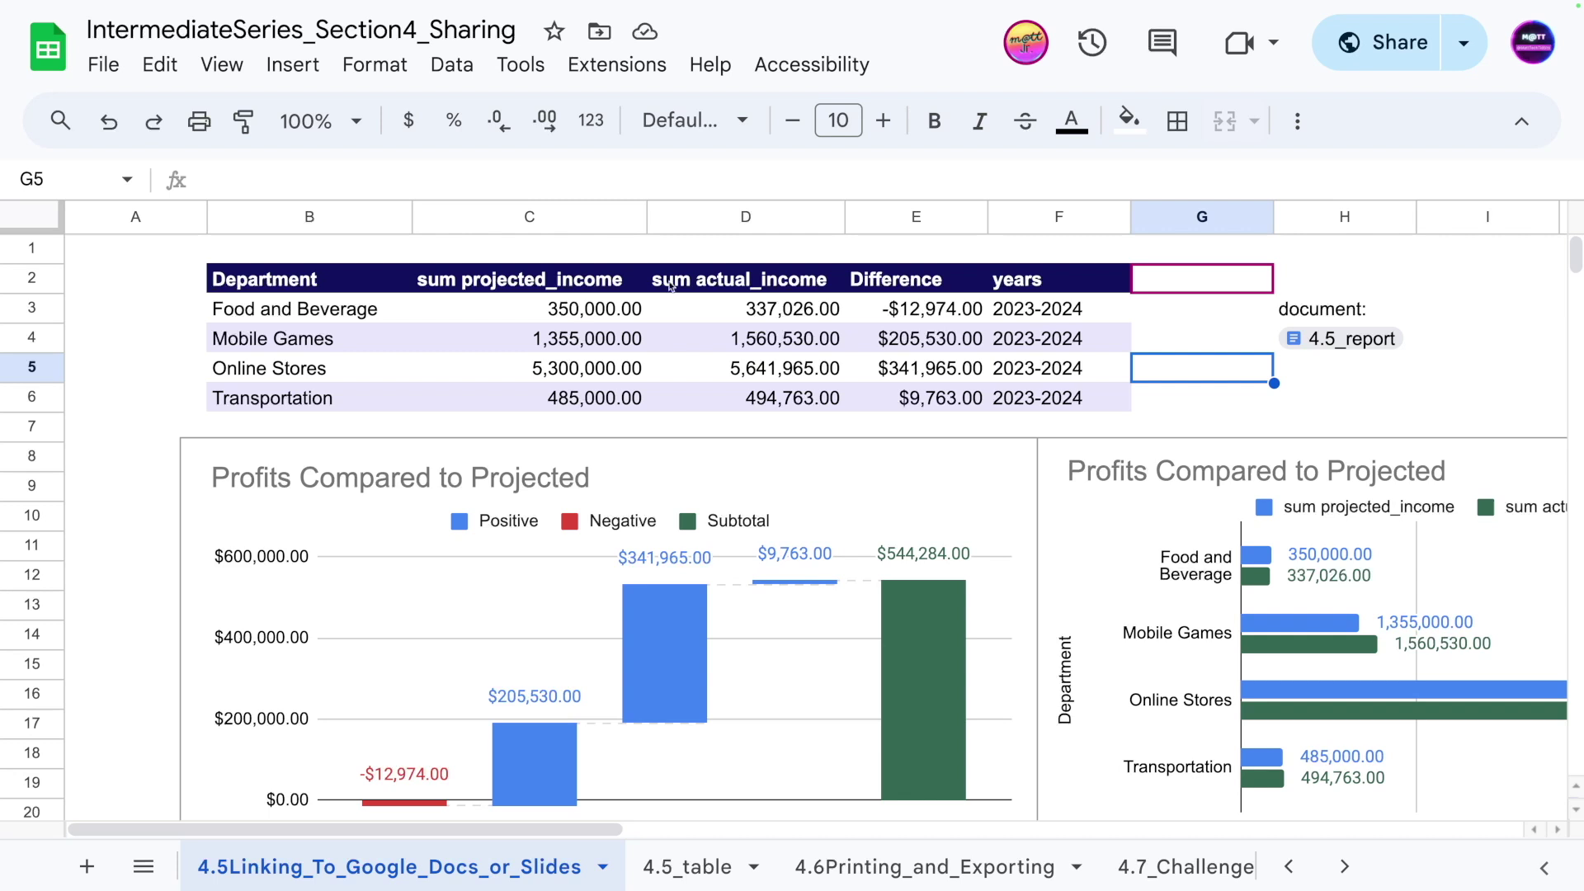
- Select empty cells in column A and the cell beneath the 4.5_report link
click(150, 315)
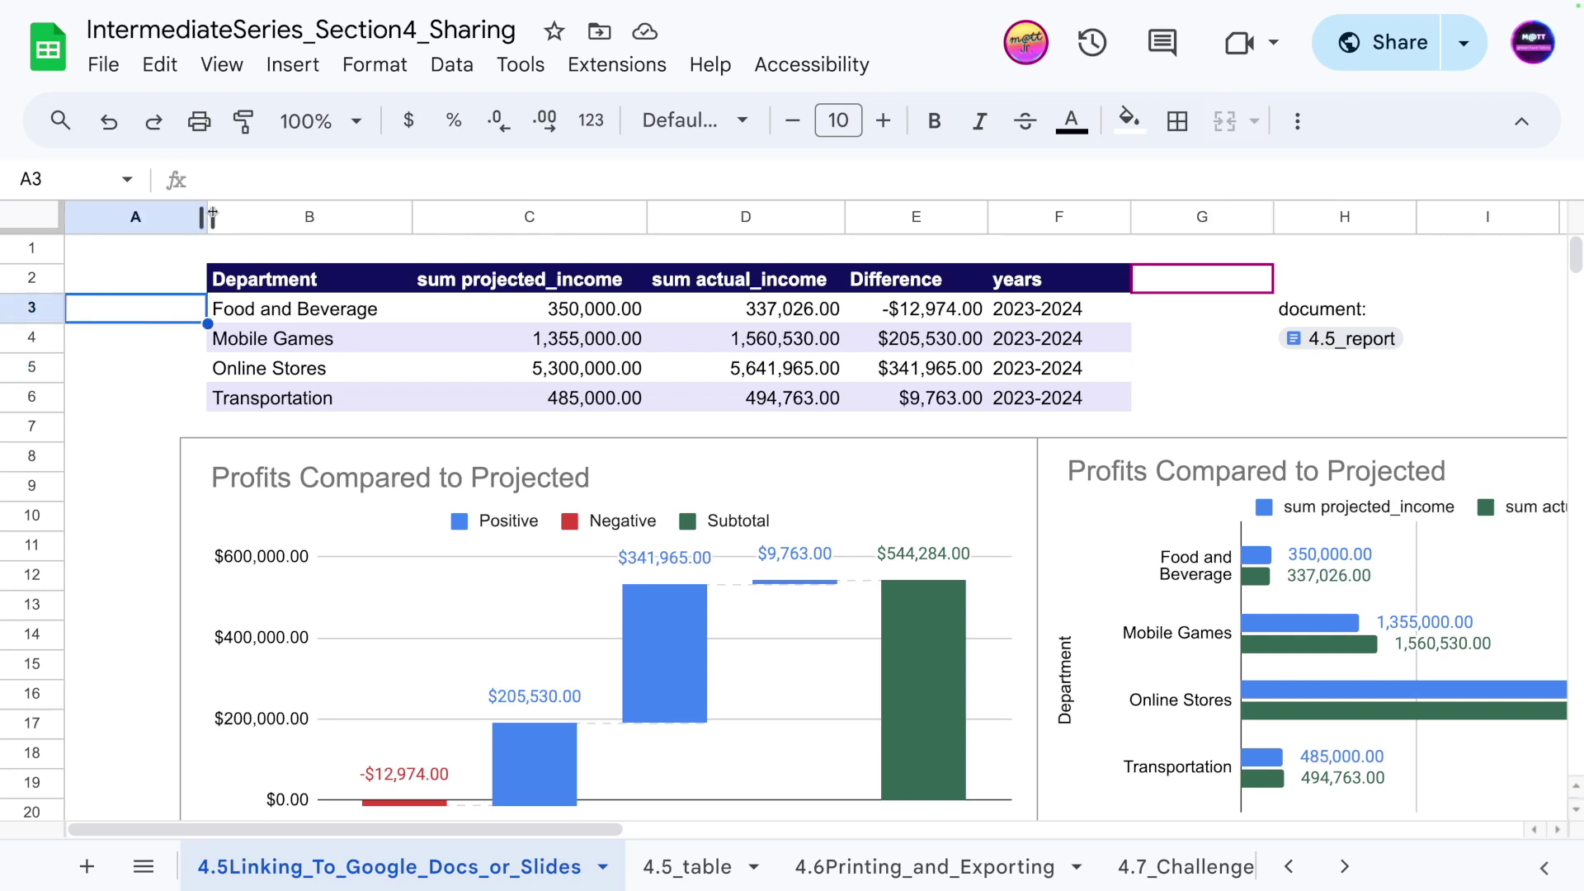
click(143, 388)
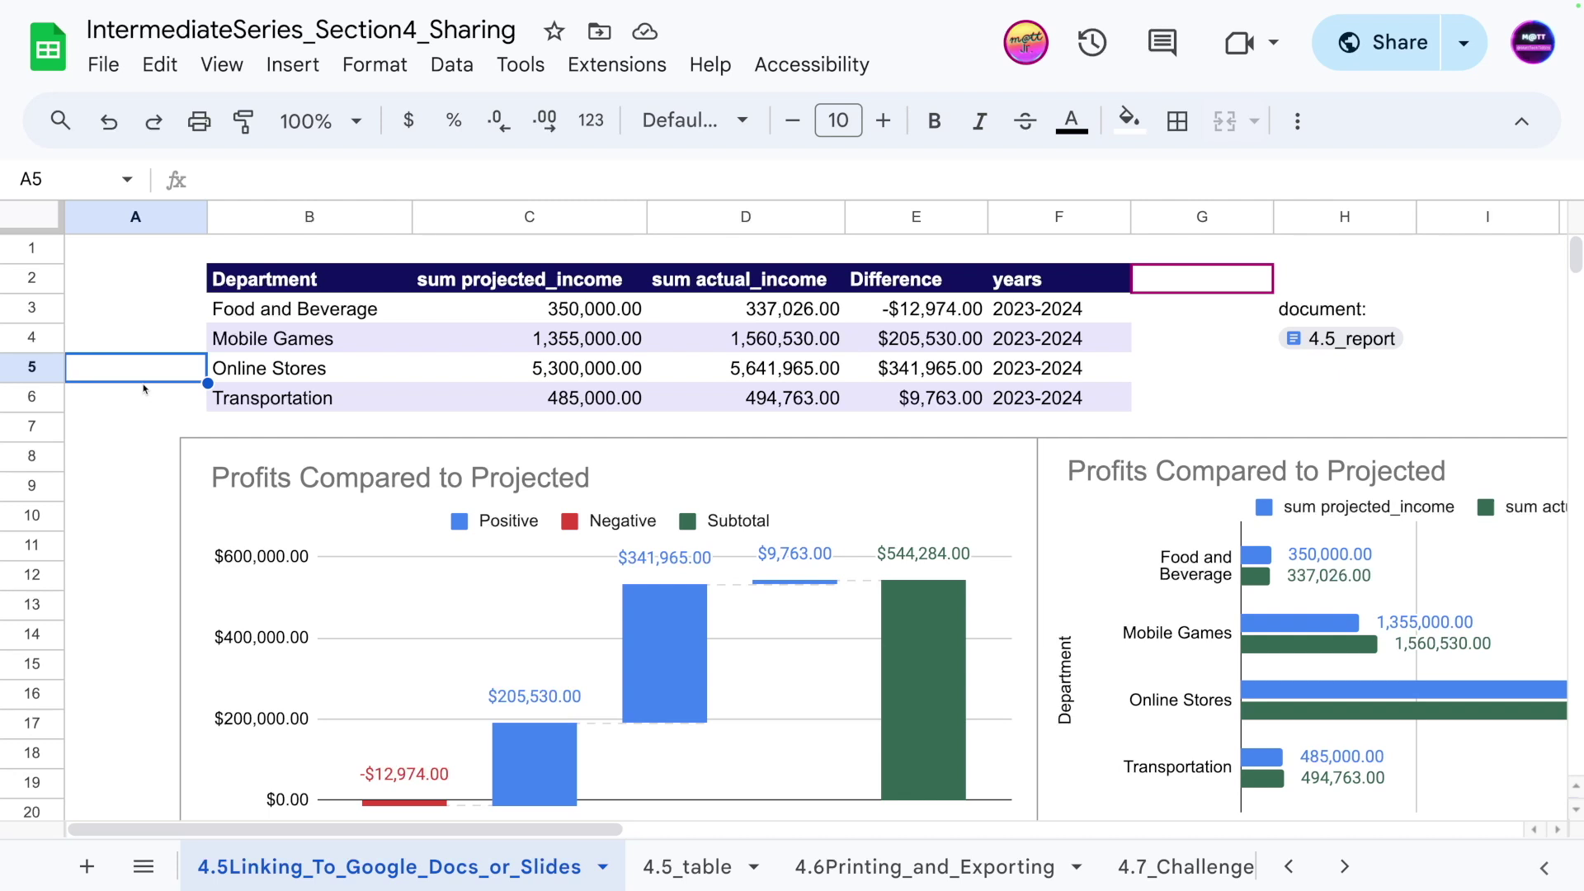
click(1314, 399)
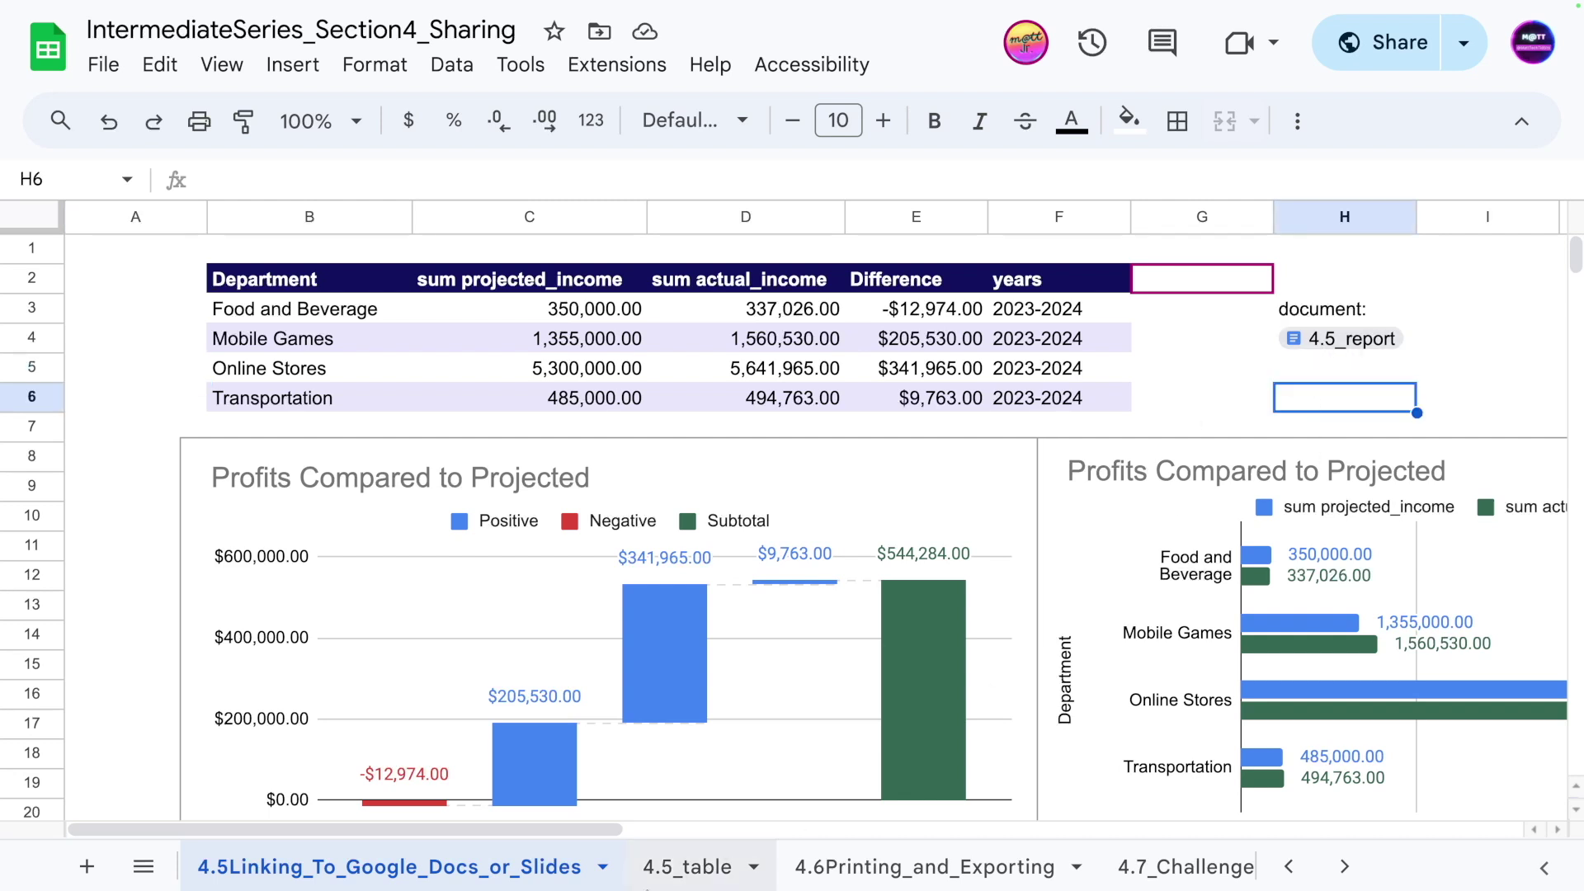
- On the 4.5_table sheet, review the Department, projected_income and actual_income columns and E3's percentage formula
click(691, 868)
click(304, 406)
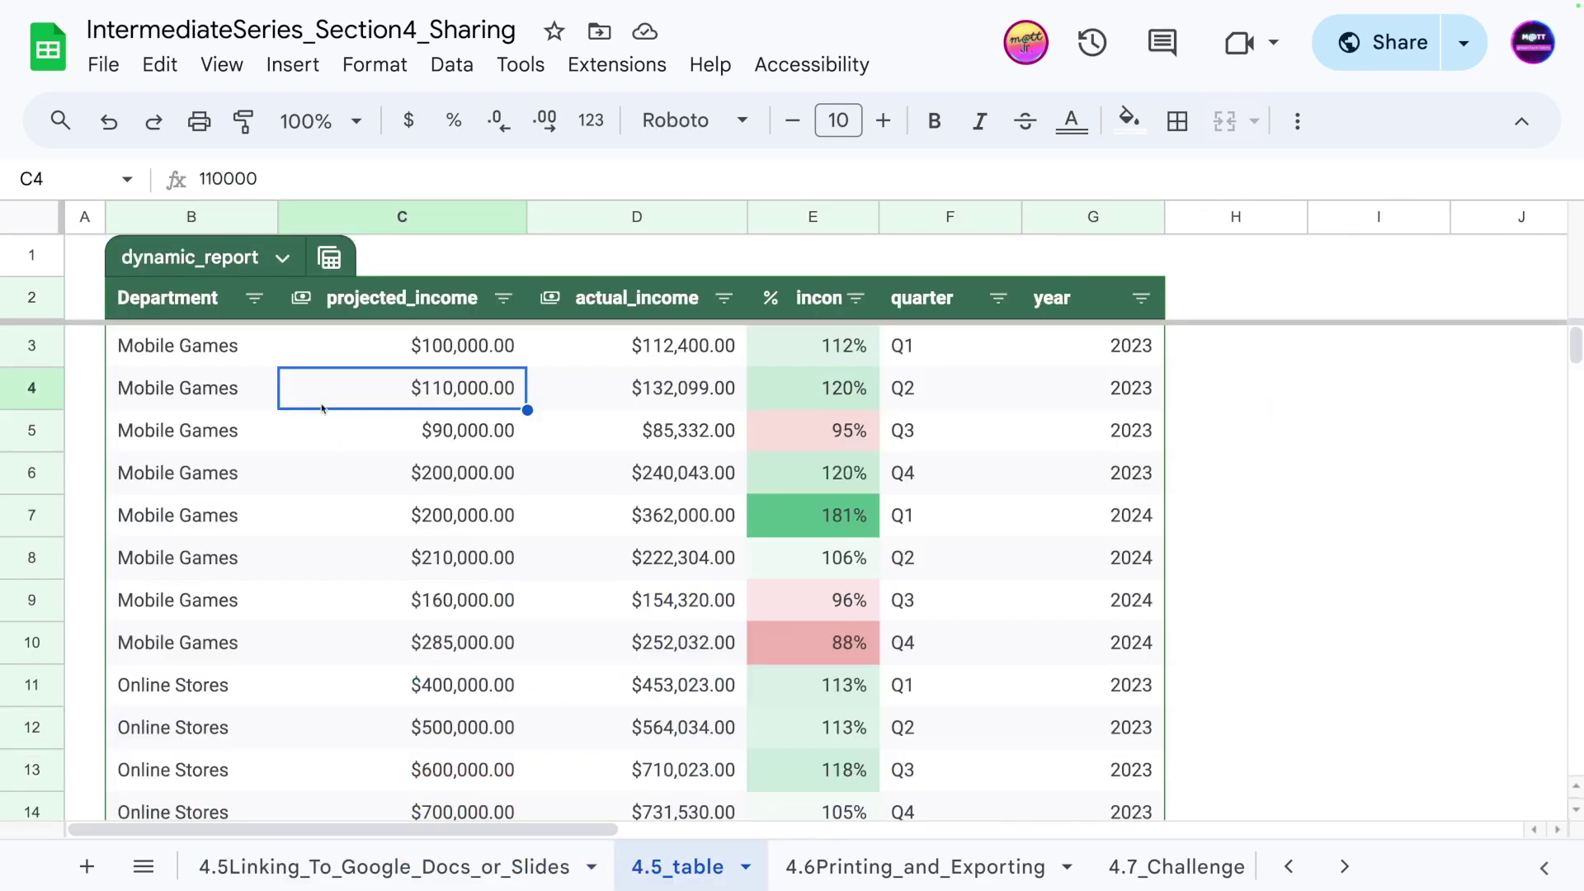
click(193, 351)
click(187, 216)
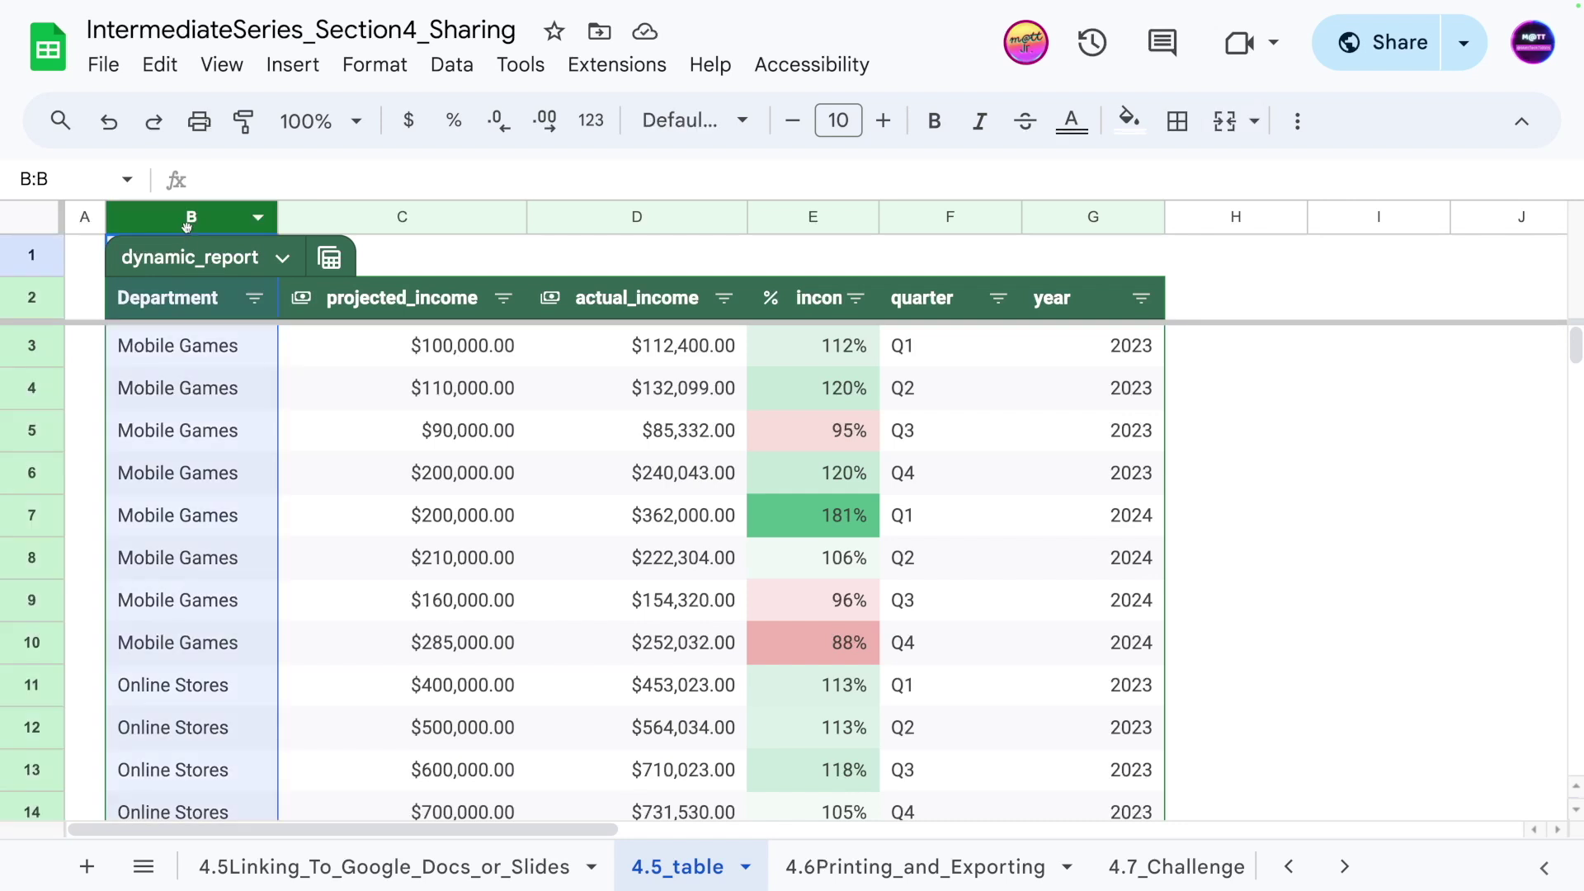
click(399, 216)
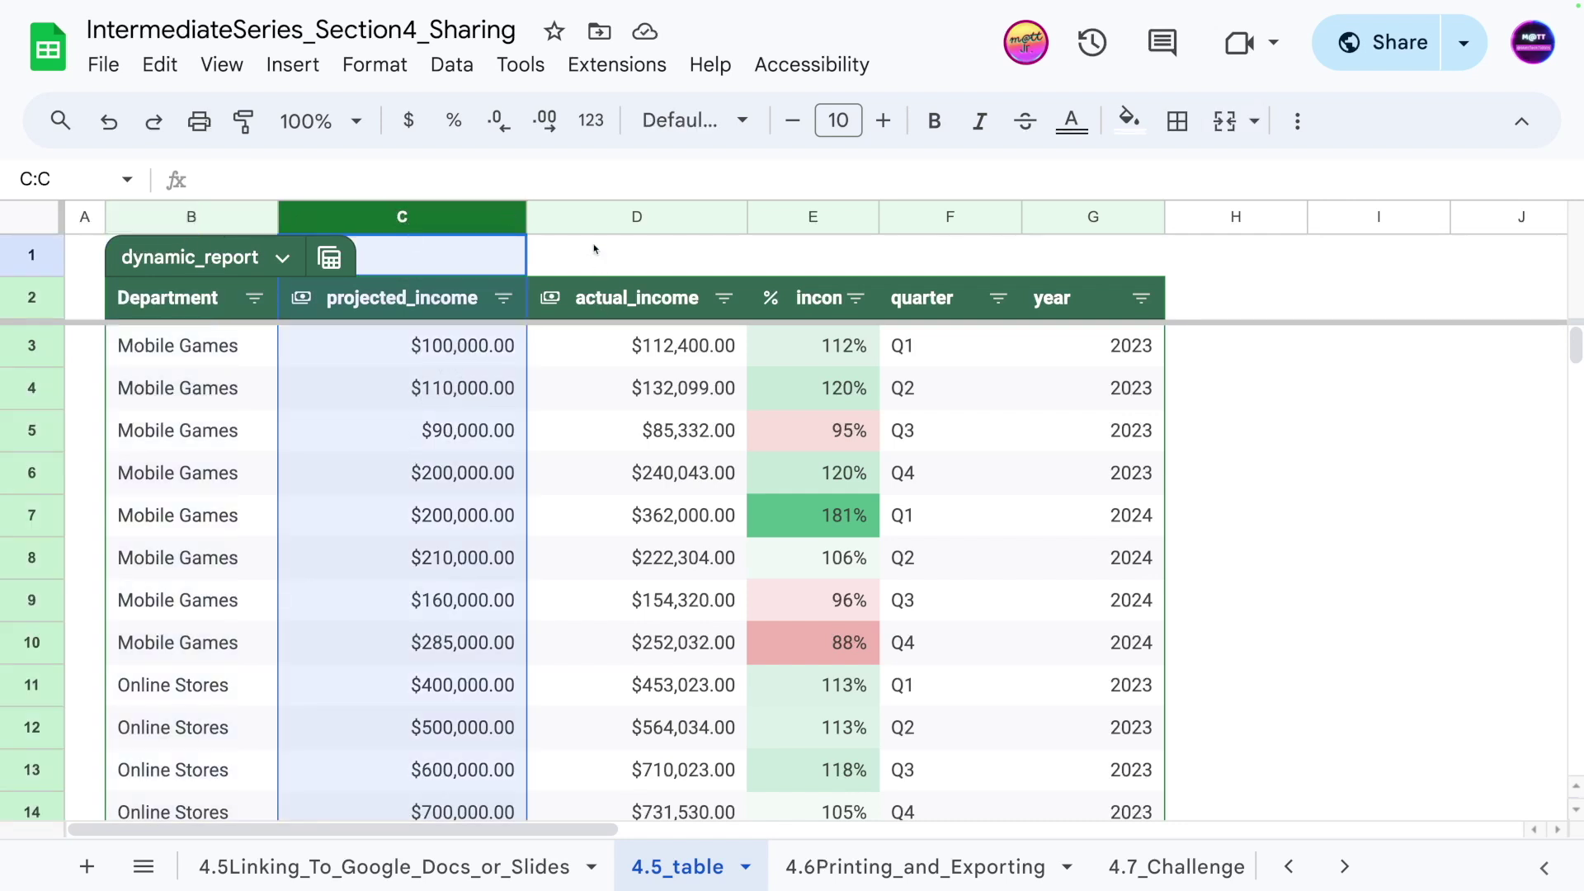
click(603, 217)
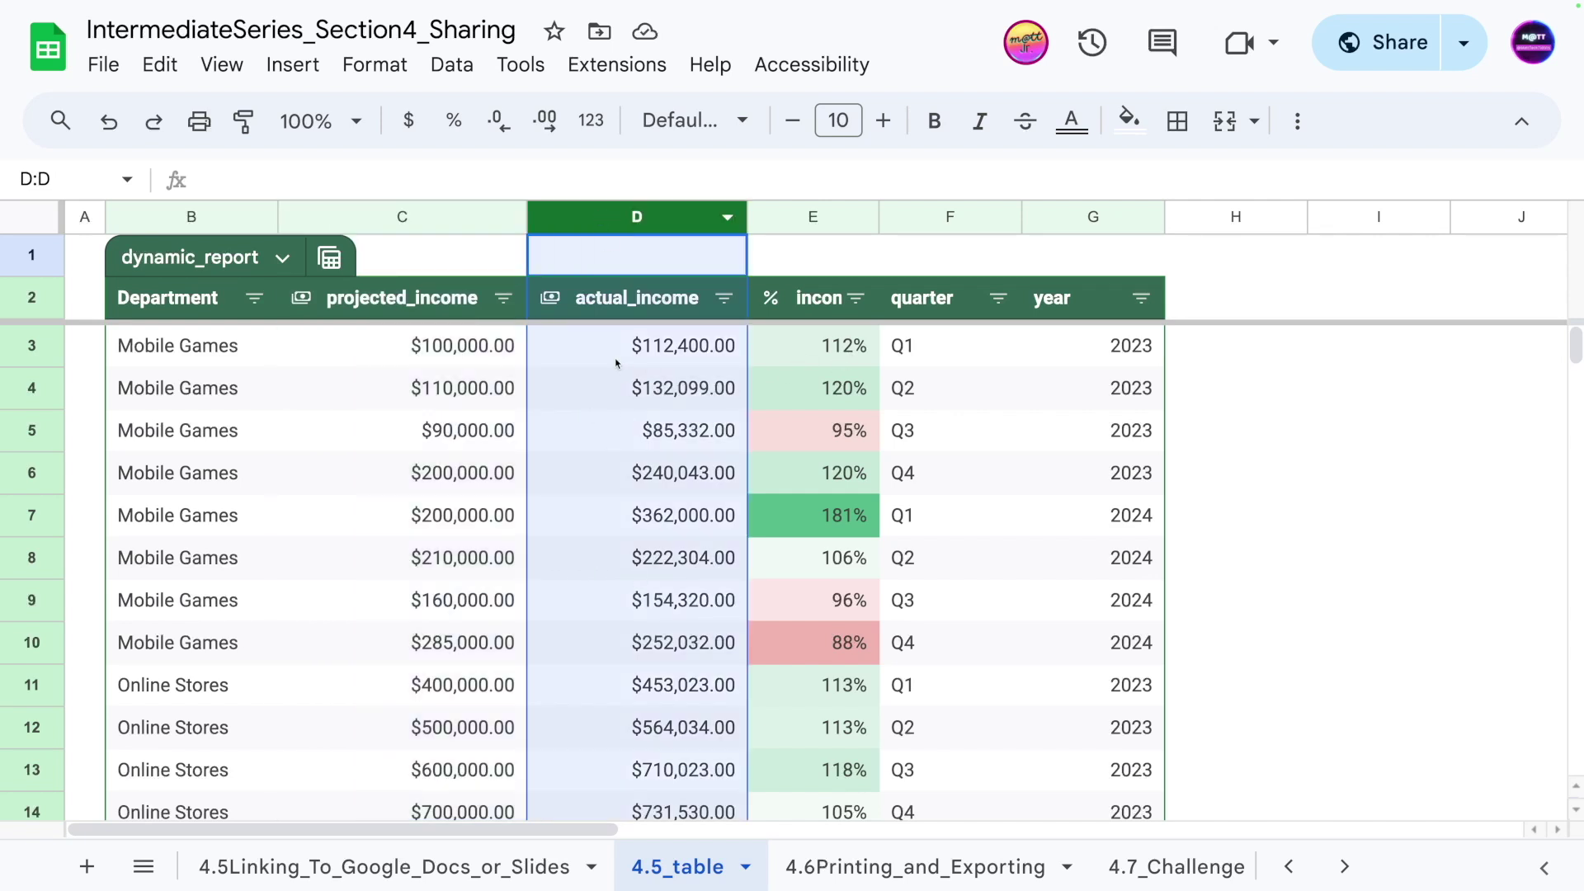
click(615, 363)
click(813, 353)
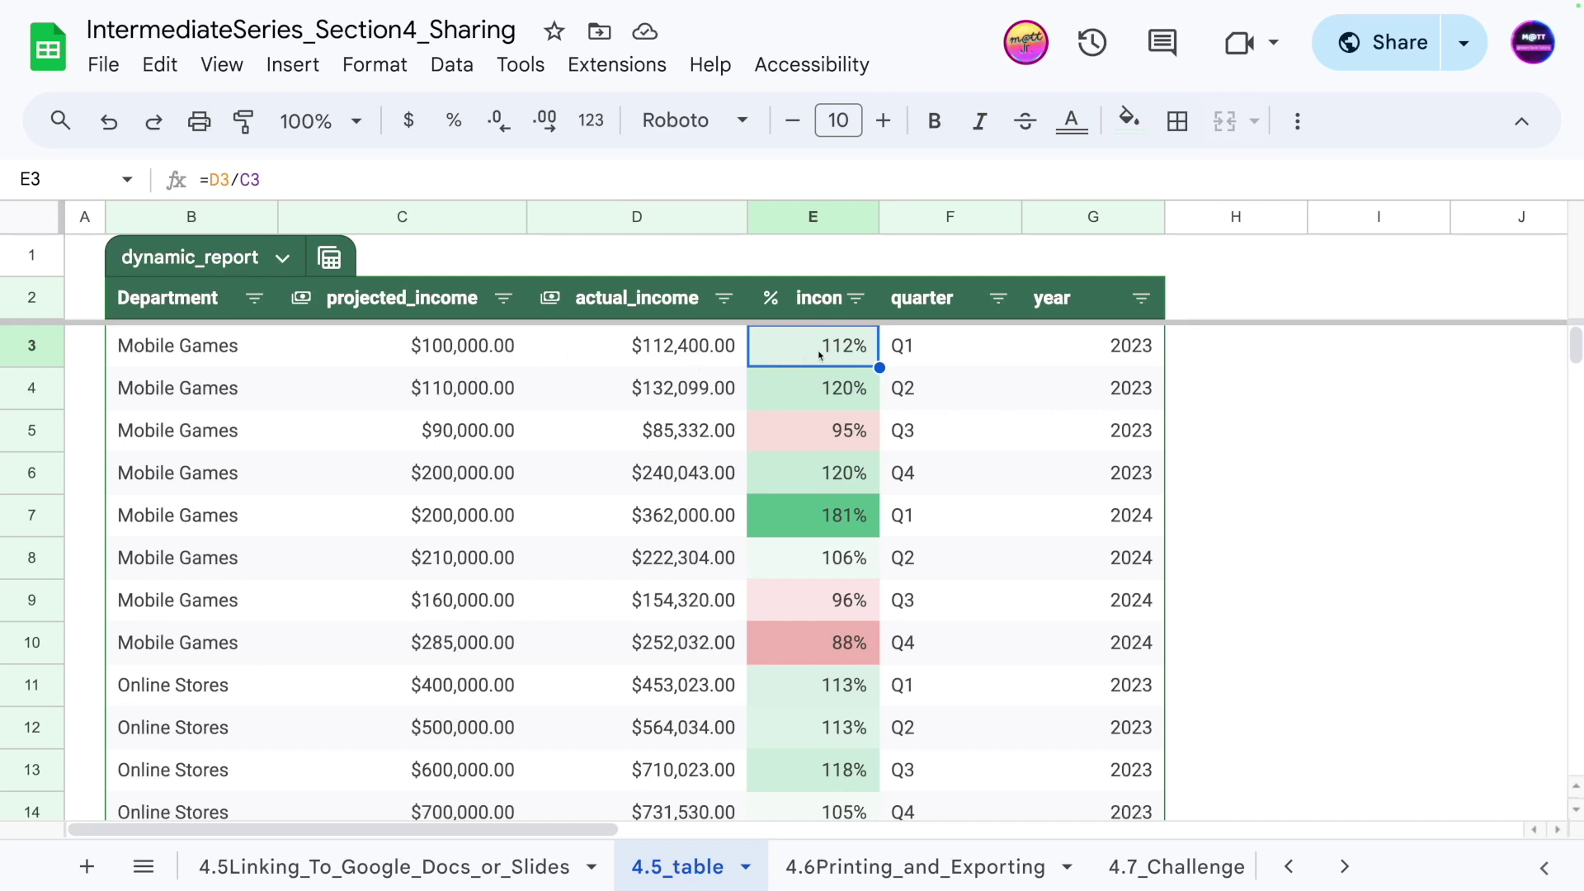
- Inspect E5's percentage formula, the Q3 income values, and the quarter and year columns
click(687, 356)
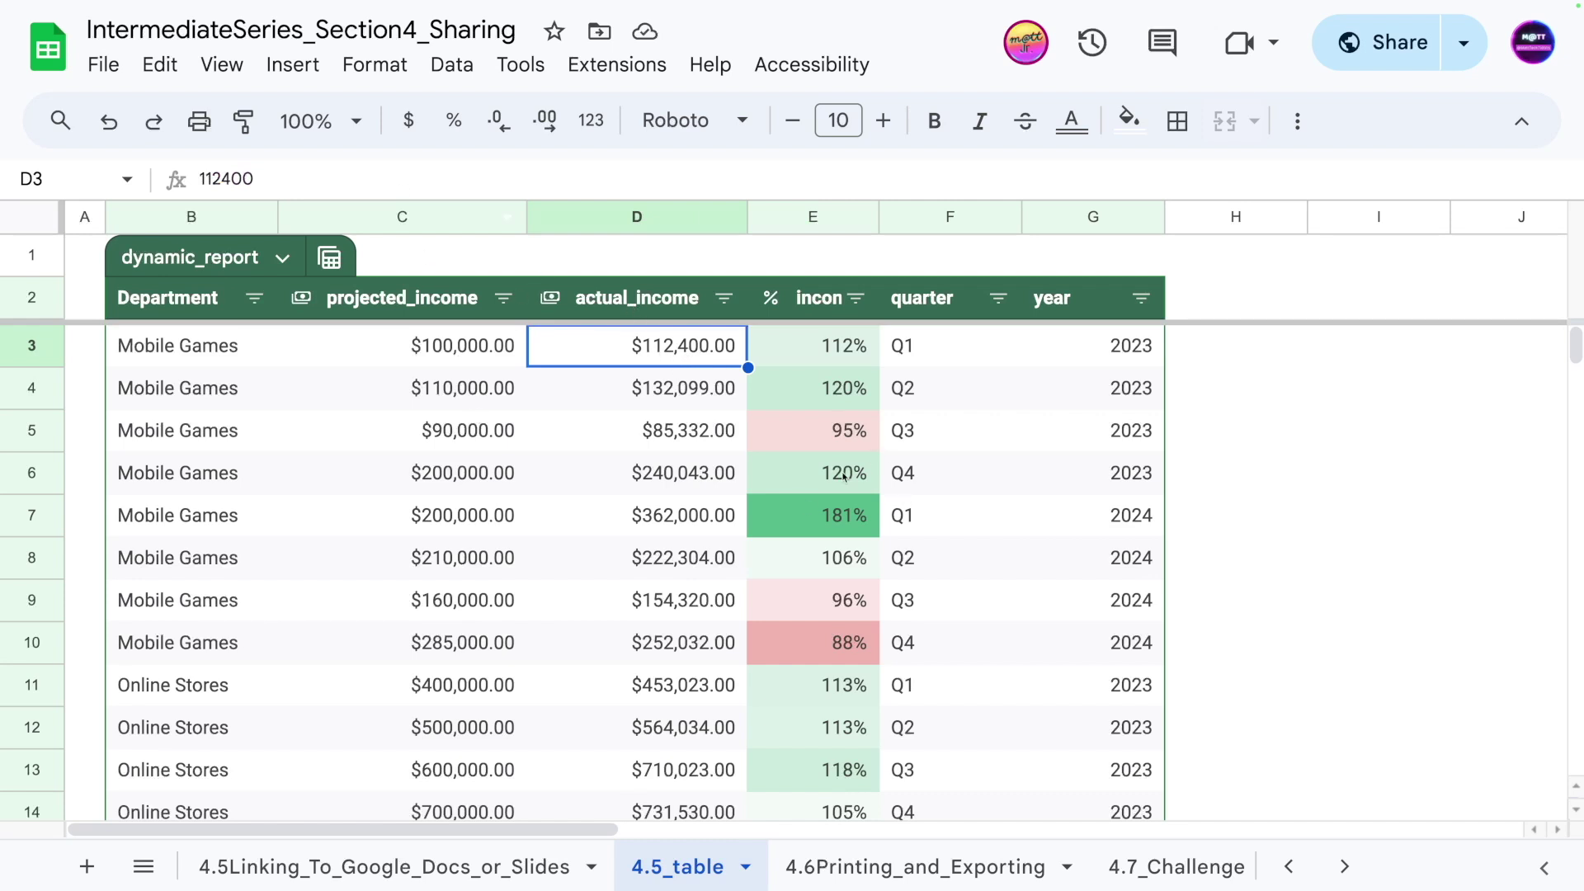
click(821, 446)
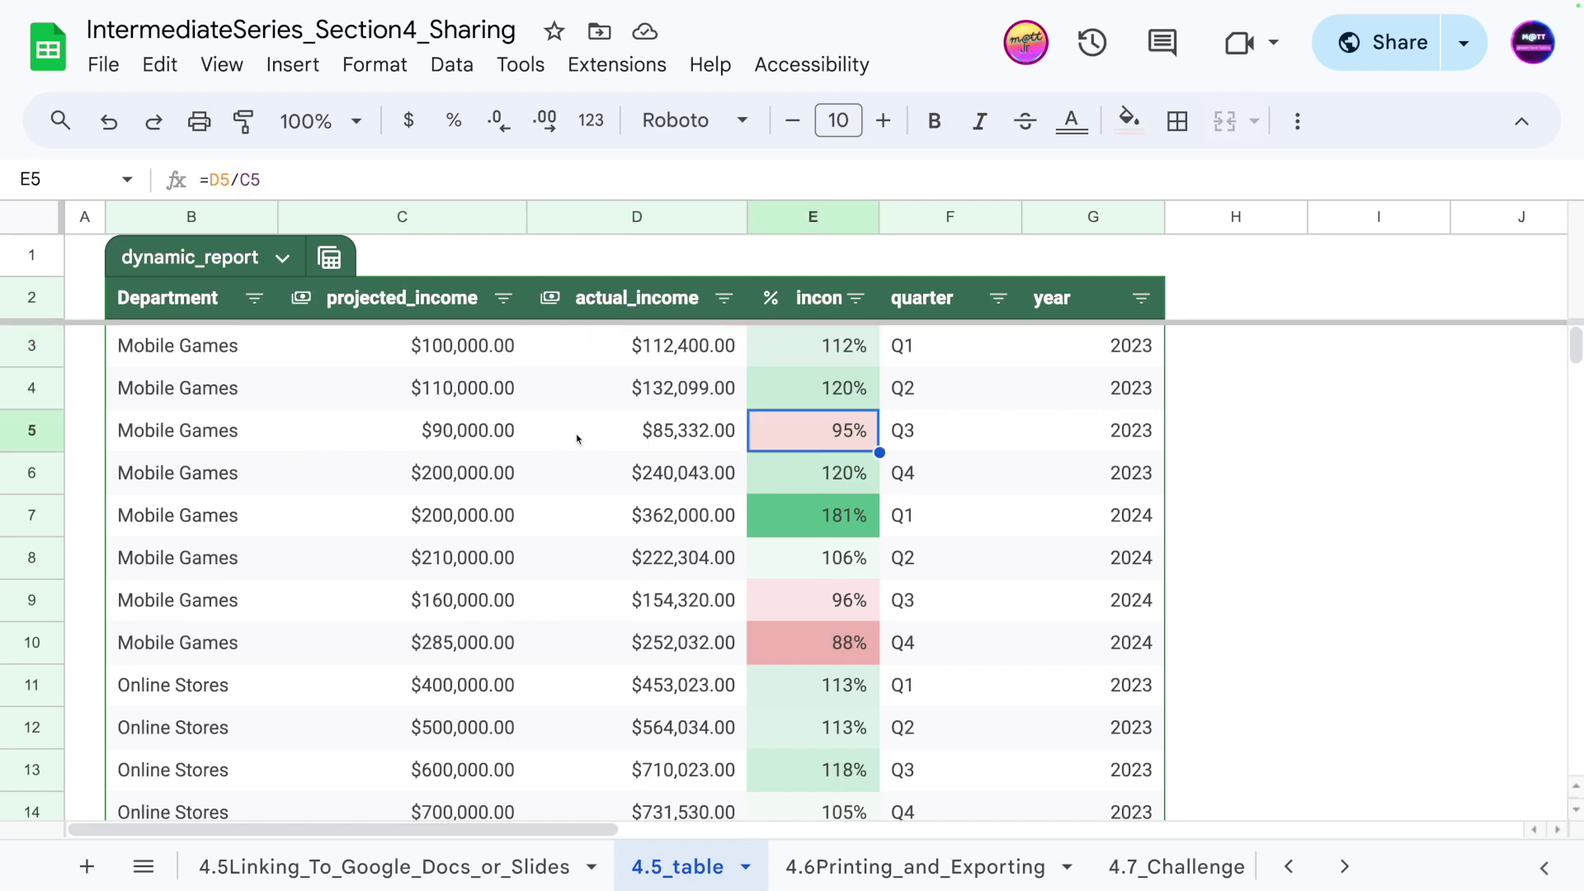
click(645, 440)
click(445, 443)
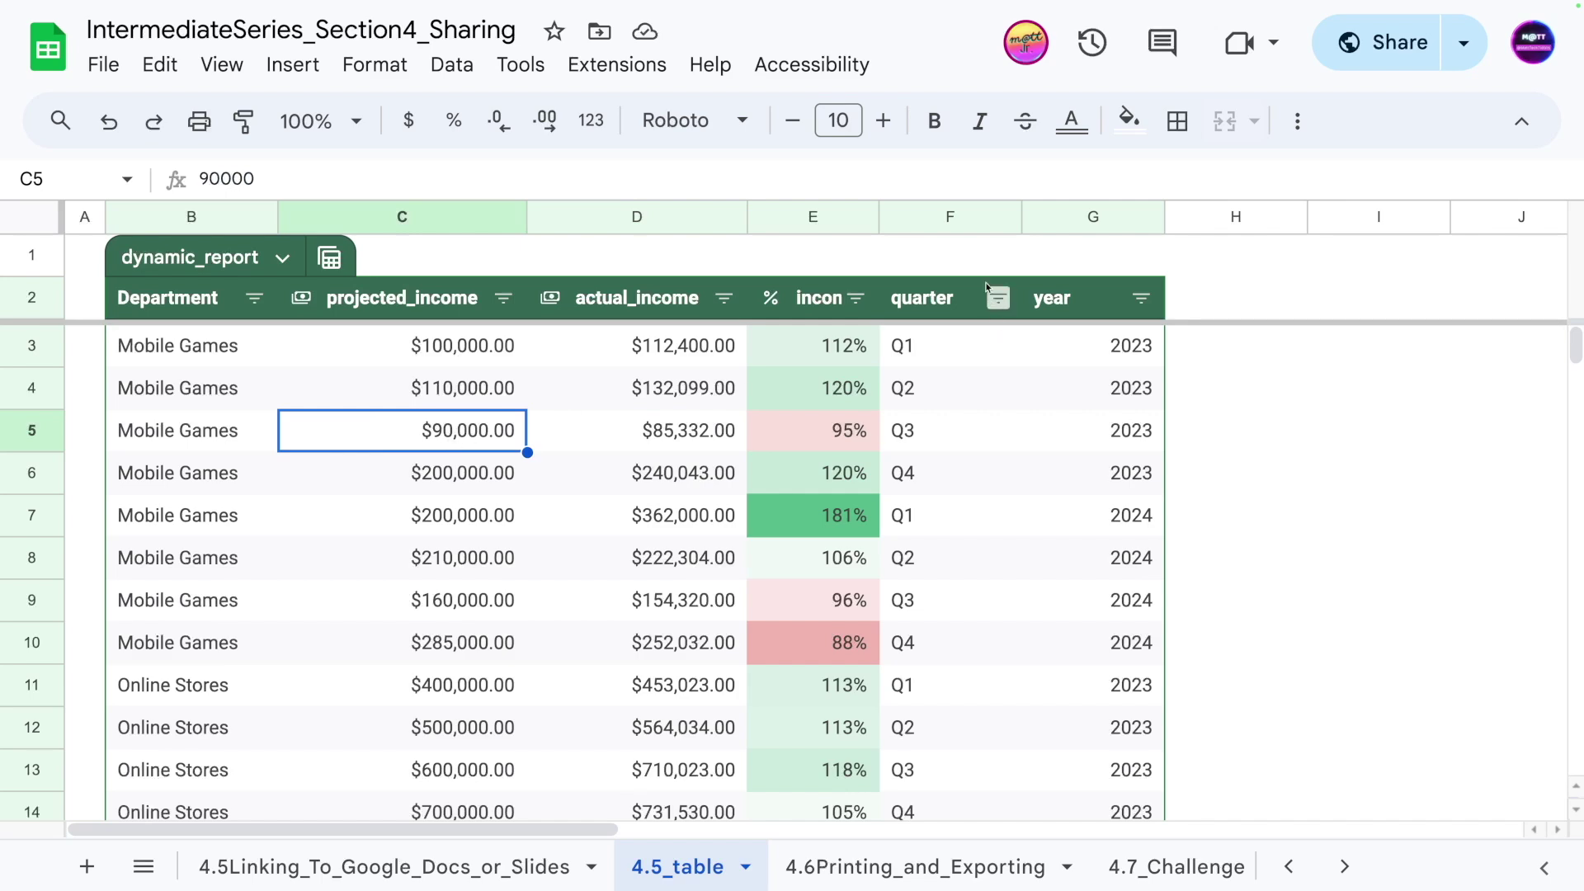
click(914, 220)
click(1072, 216)
- Scroll through the dynamic_report table, checking the Q2 actual income value
scroll(1092, 548, down, 1)
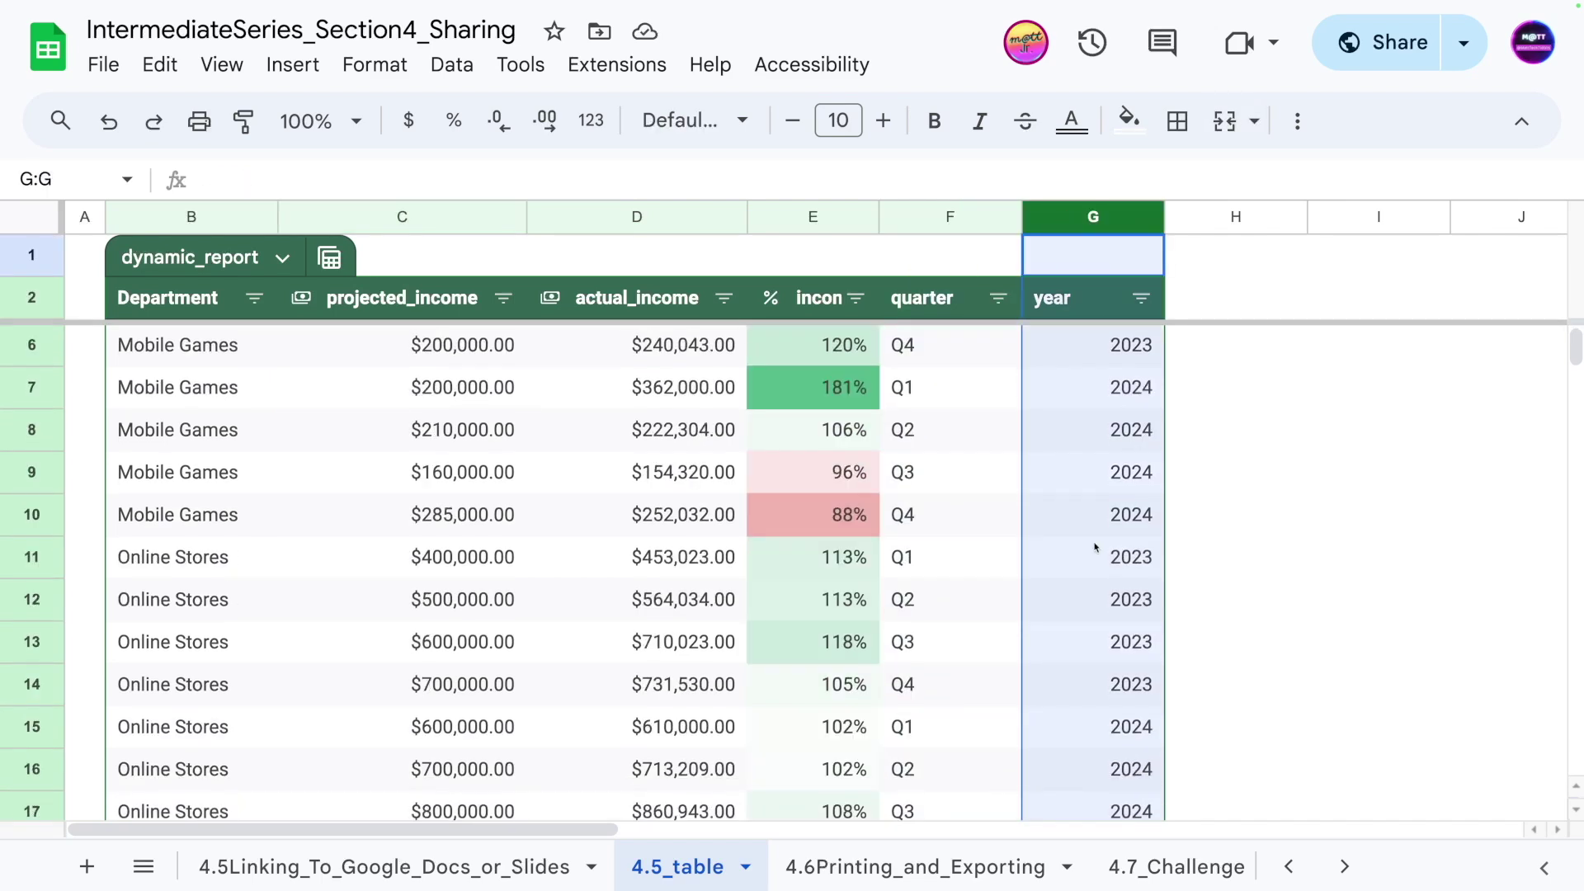
scroll(1046, 547, up, 1)
scroll(1015, 622, down, 7)
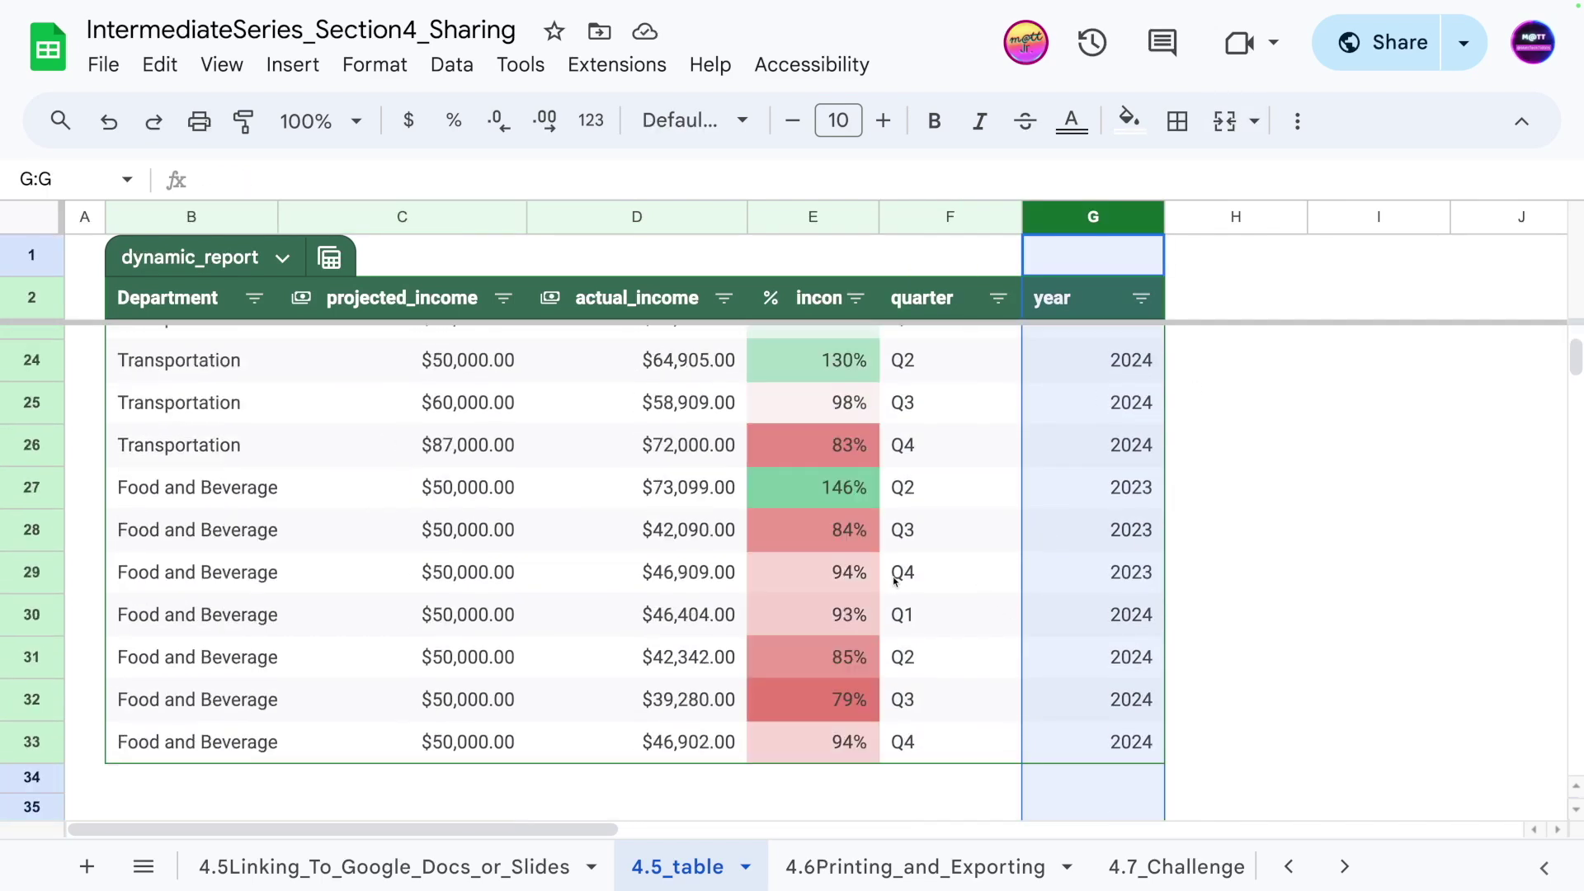
scroll(904, 589, up, 4)
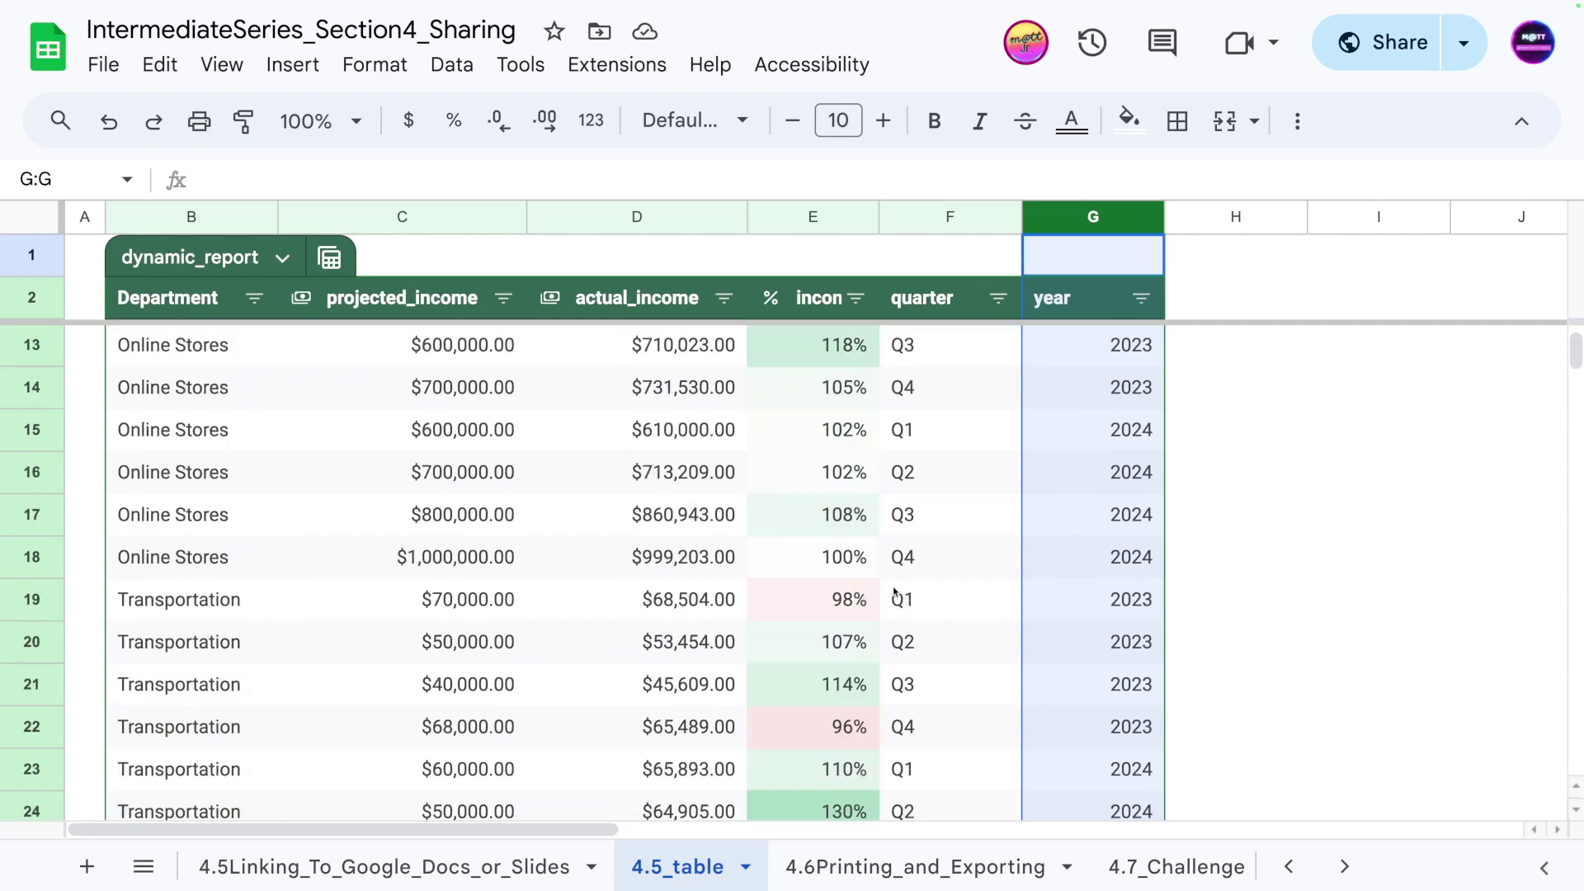
scroll(899, 587, down, 4)
scroll(824, 569, up, 7)
scroll(729, 544, down, 3)
scroll(729, 545, down, 4)
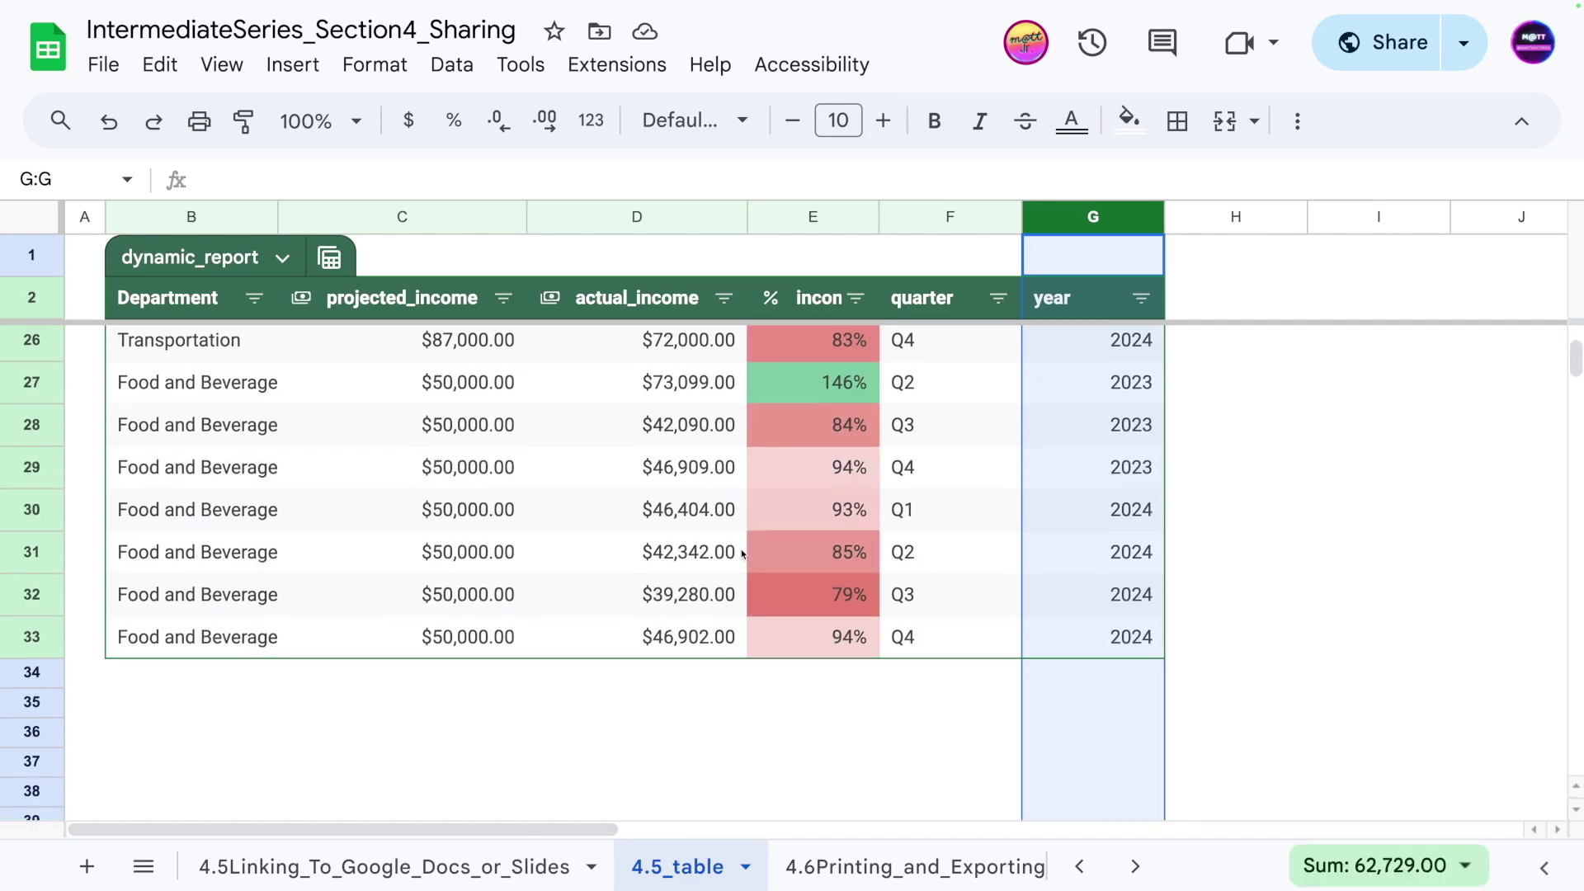
scroll(729, 577, up, 8)
click(666, 402)
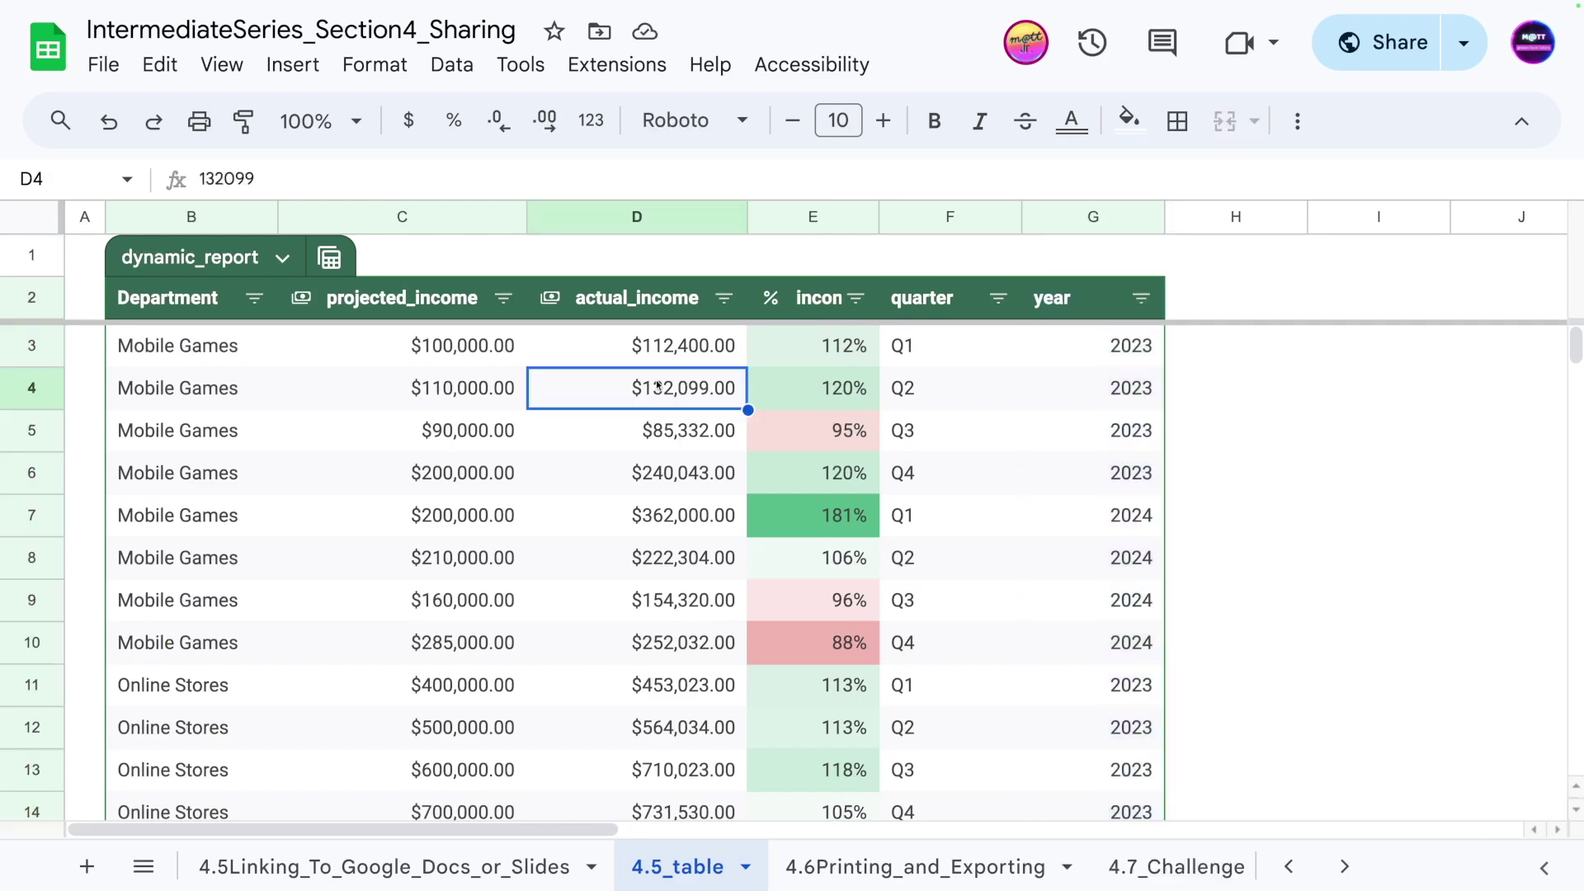
scroll(743, 495, down, 10)
scroll(825, 553, up, 10)
- On the linking sheet, review the Food and Beverage totals, sum actual_income and Difference columns
click(510, 869)
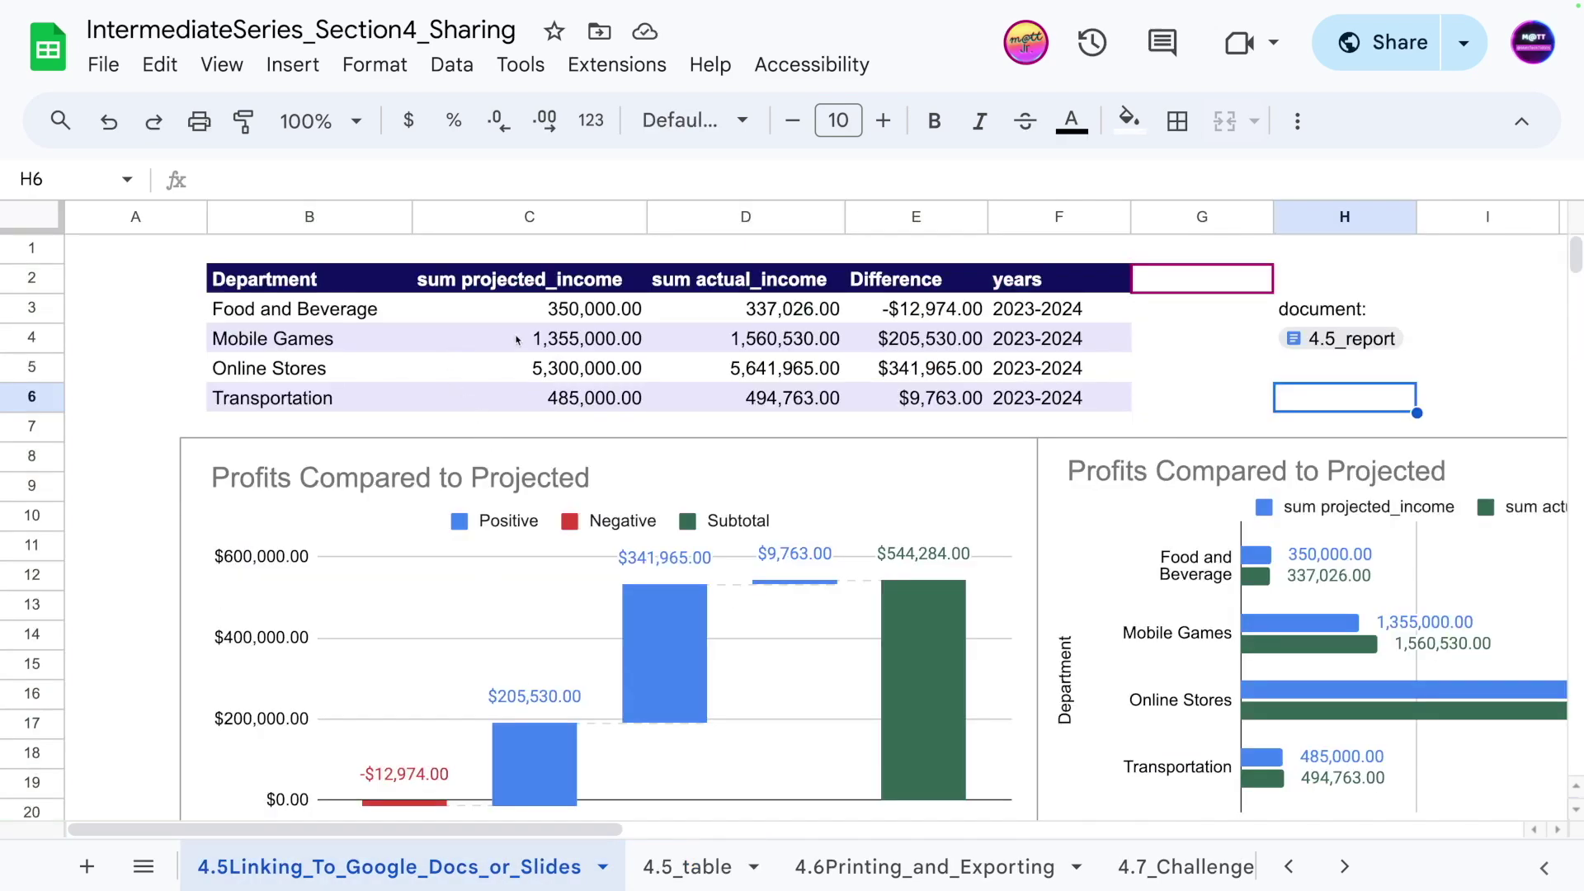
click(548, 318)
click(340, 320)
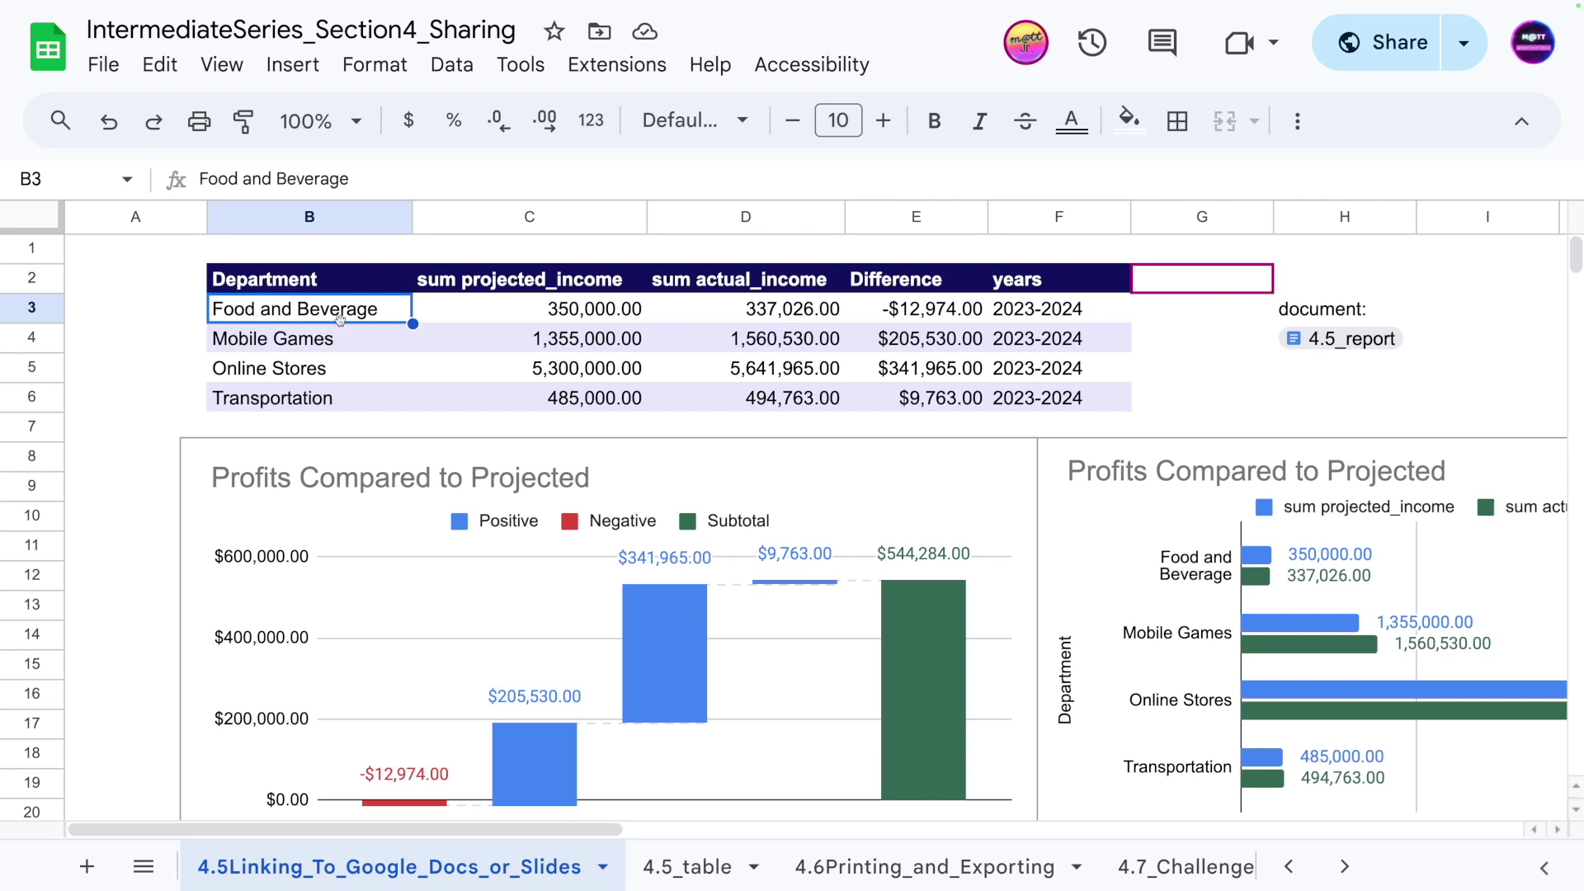
key(Right)
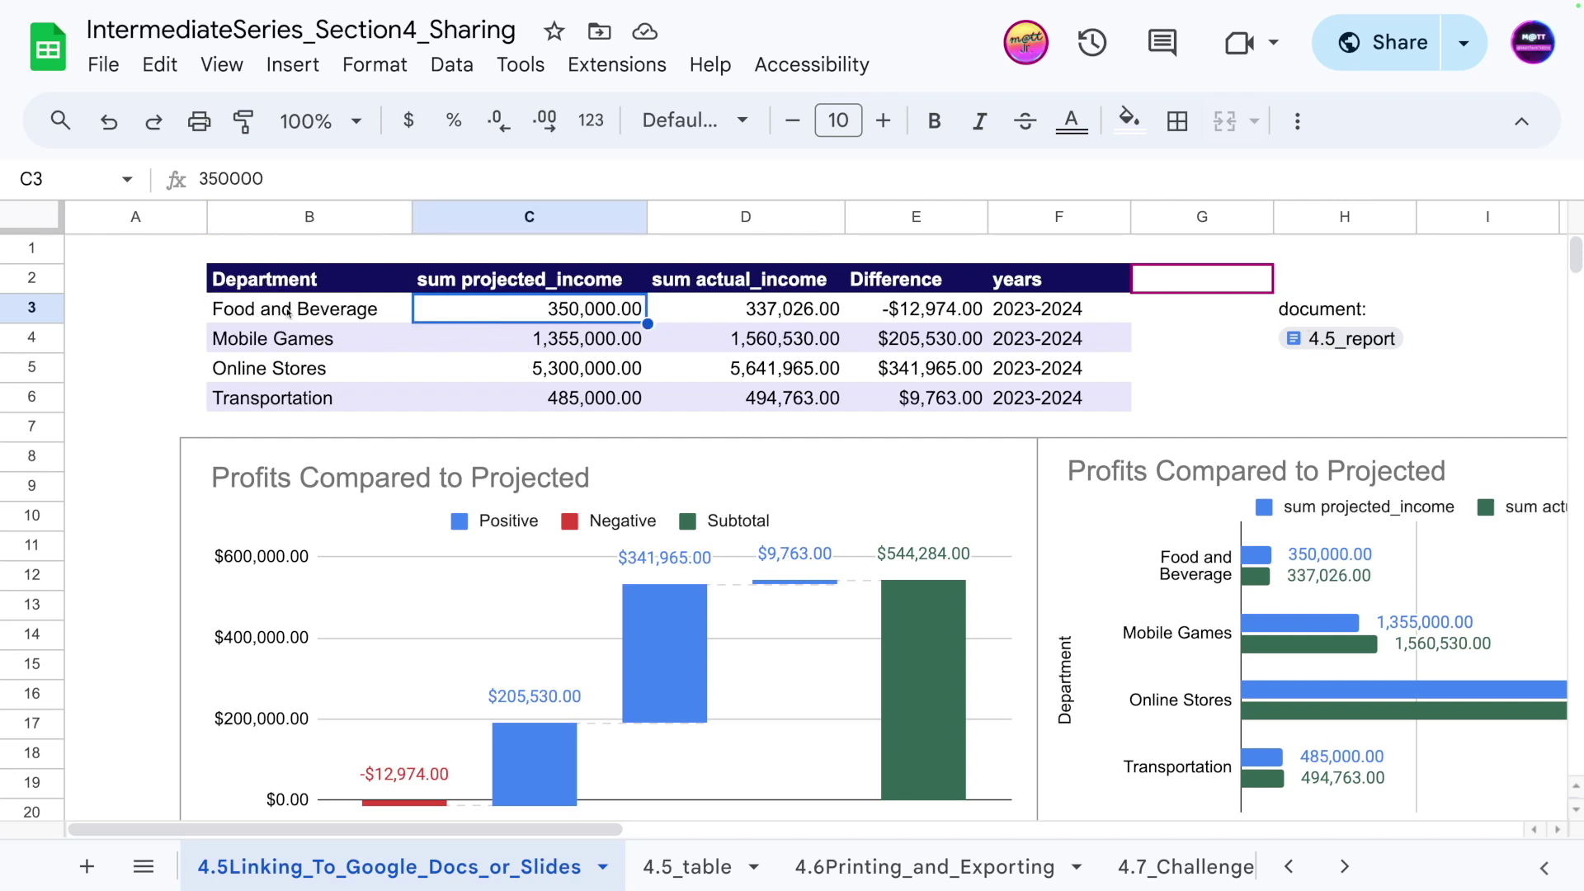
click(287, 309)
key(Right)
drag(709, 284, 742, 400)
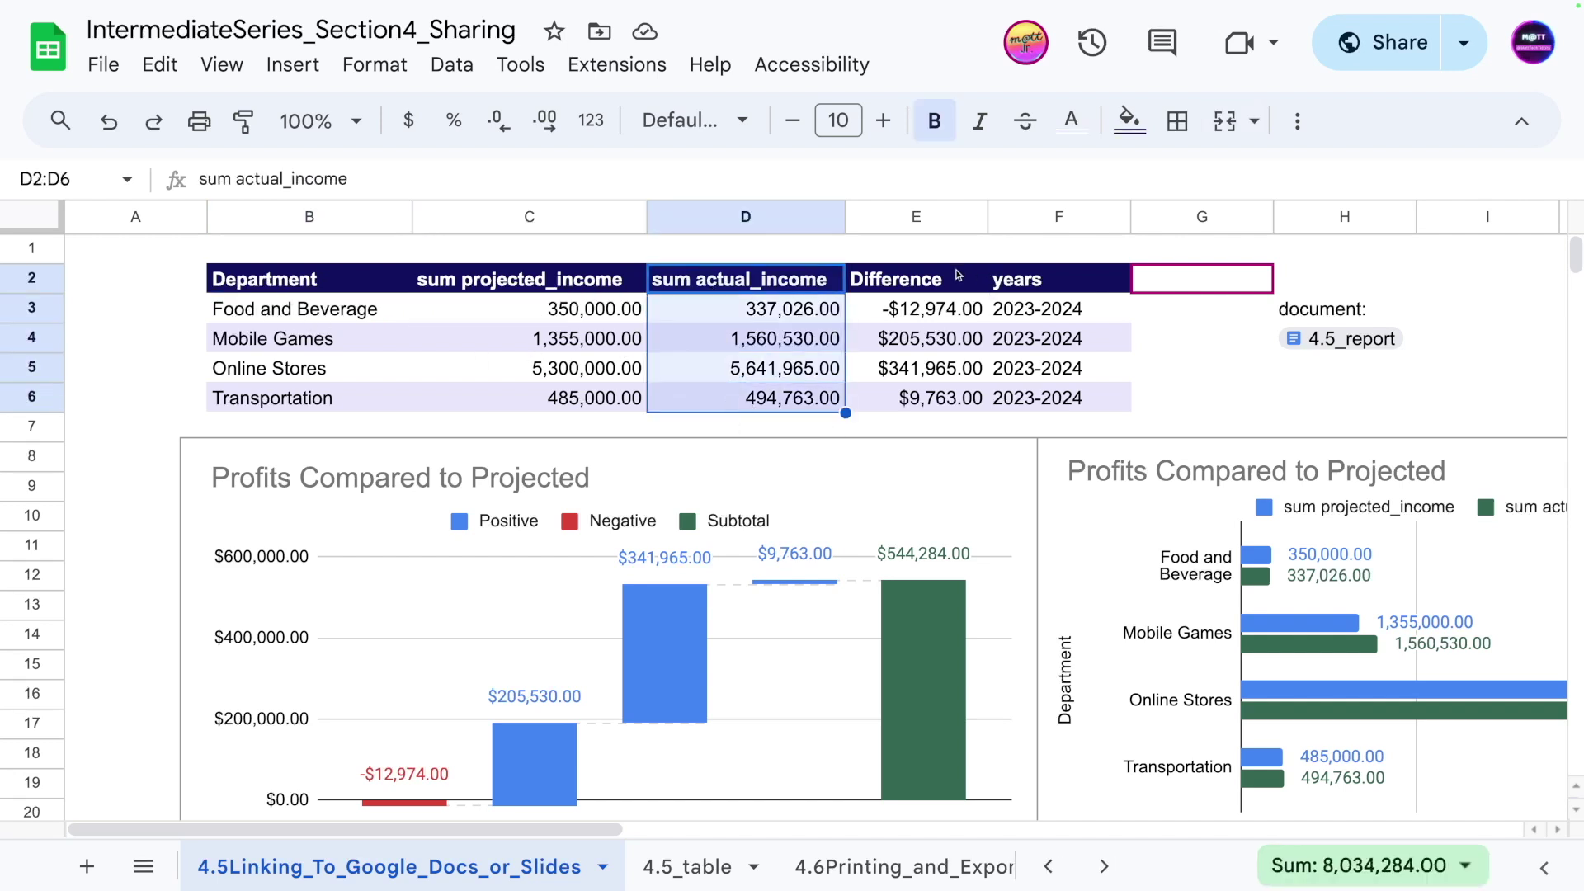
drag(957, 278, 985, 410)
click(981, 408)
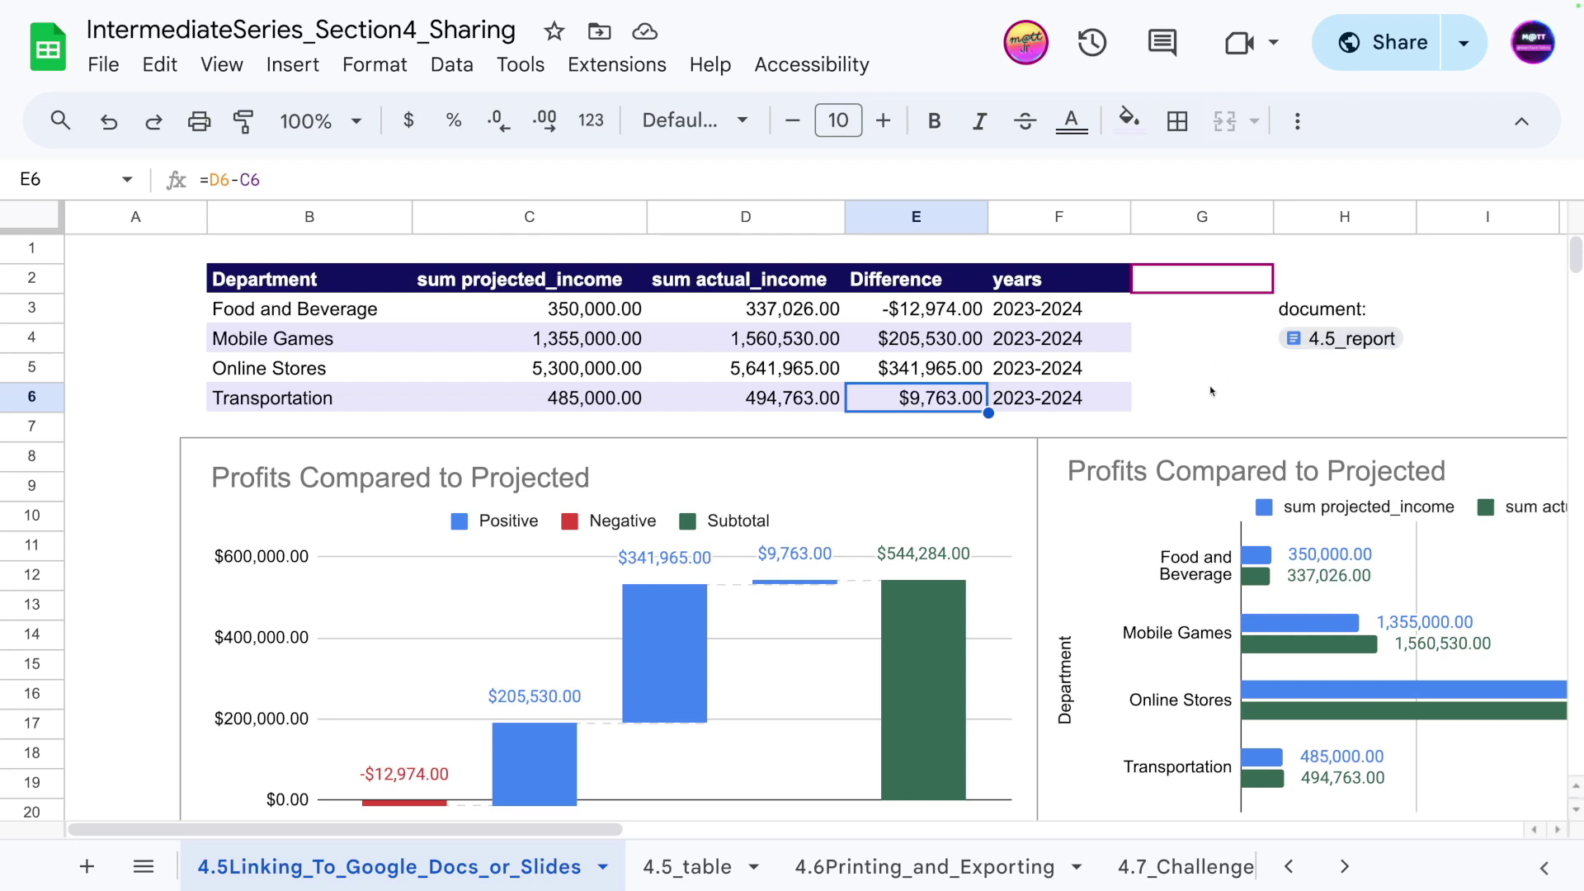
- Copy the whole summary table B2:F6 and bring up the 4.5_report chip preview
click(1208, 393)
drag(251, 284, 1044, 399)
key(ctrl+c)
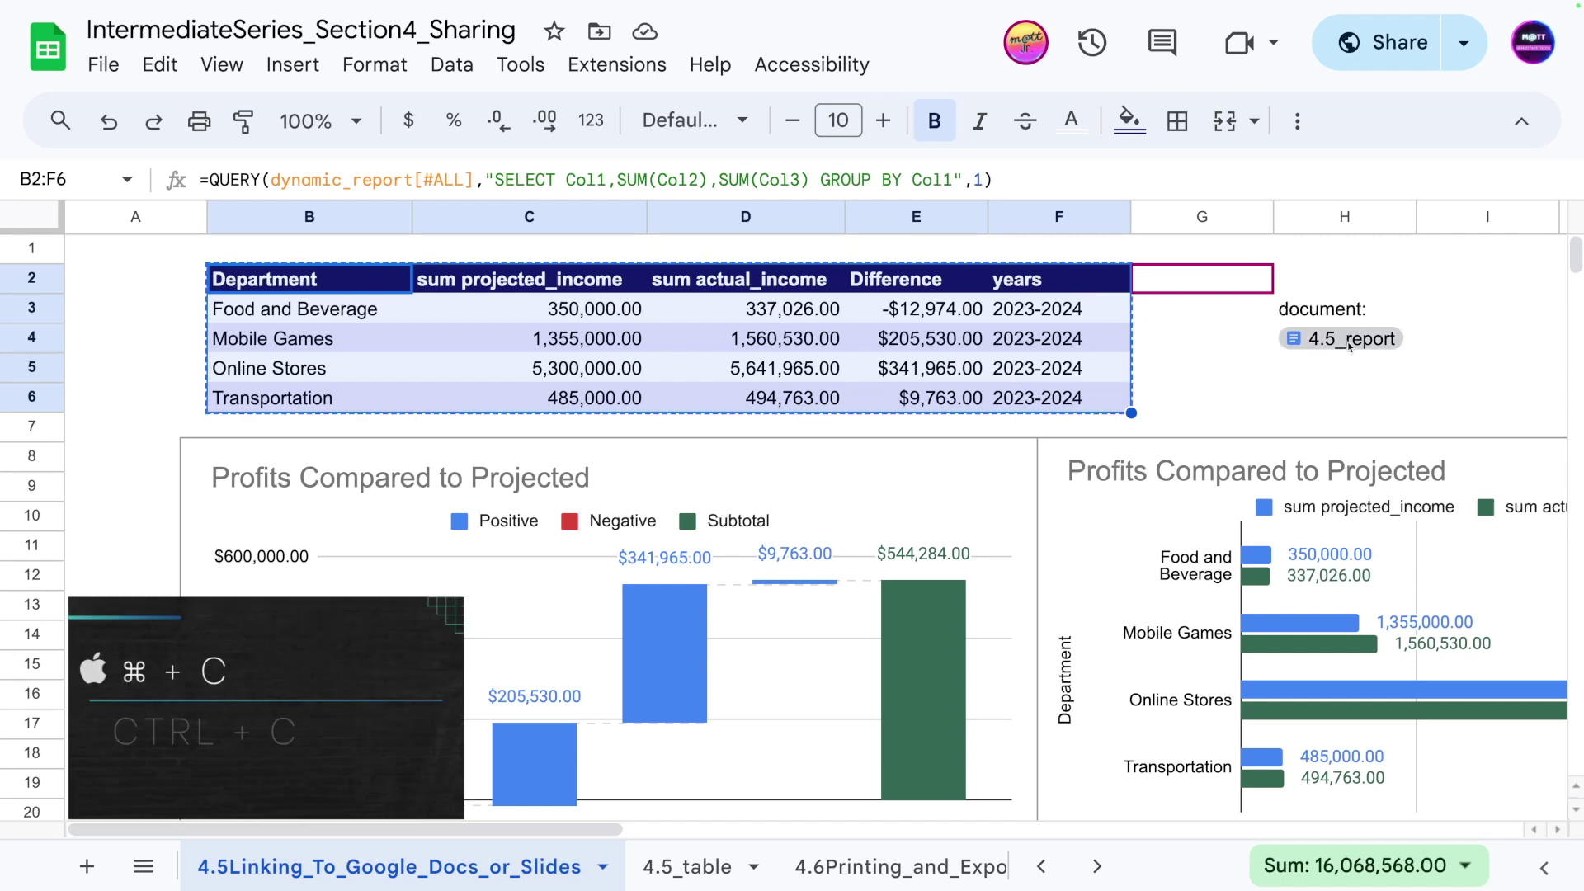
click(1344, 339)
- Paste the summary table into 4.5_report linked to the spreadsheet, then return to Sheets
click(1041, 384)
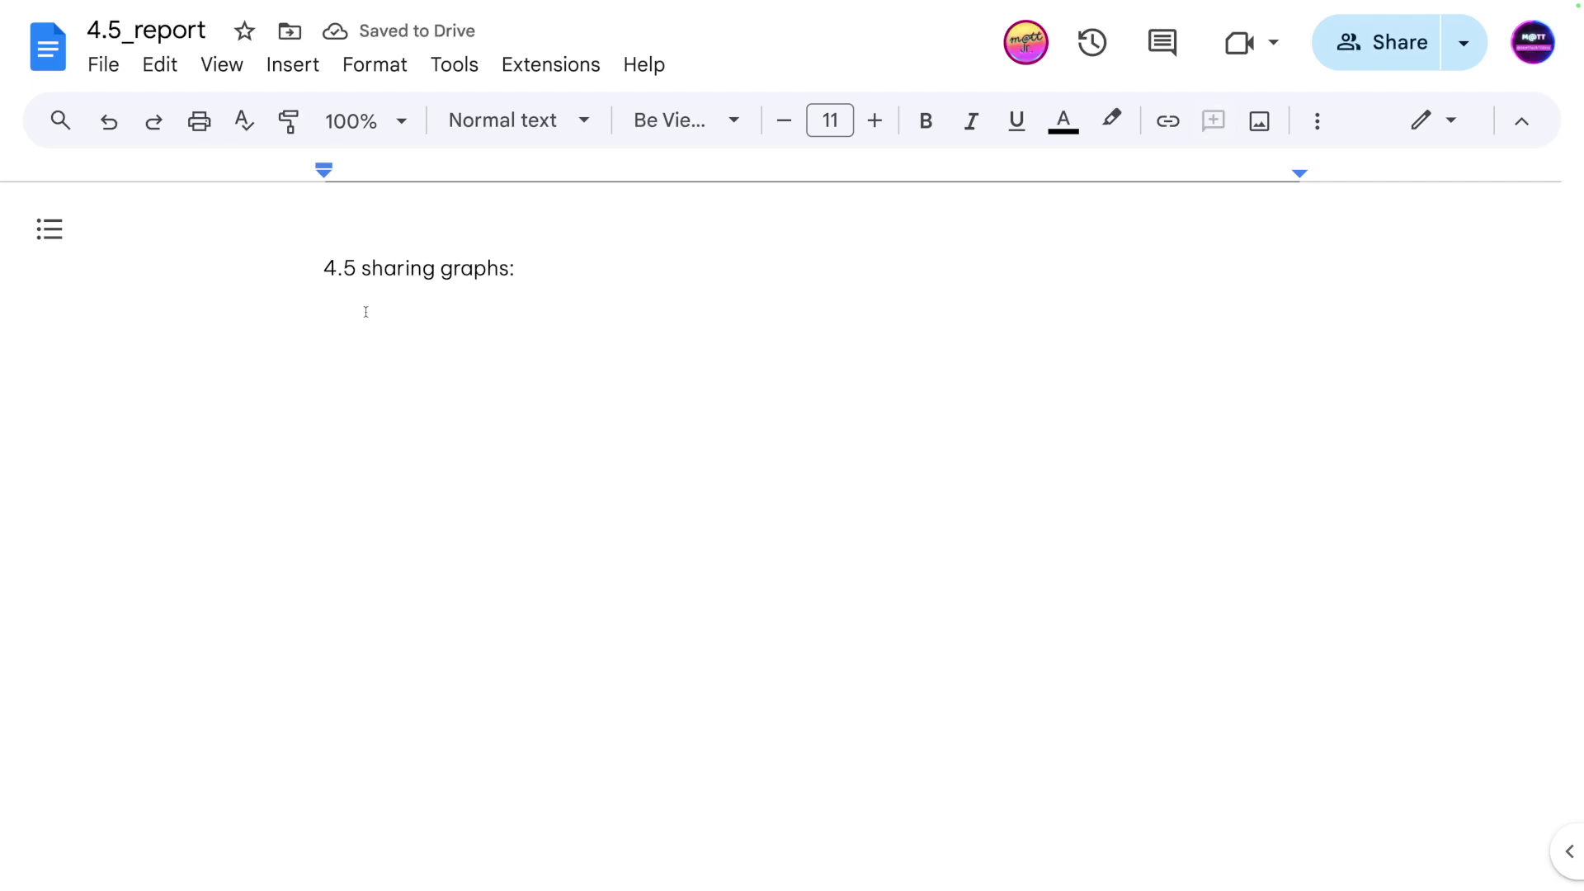
key(super+v)
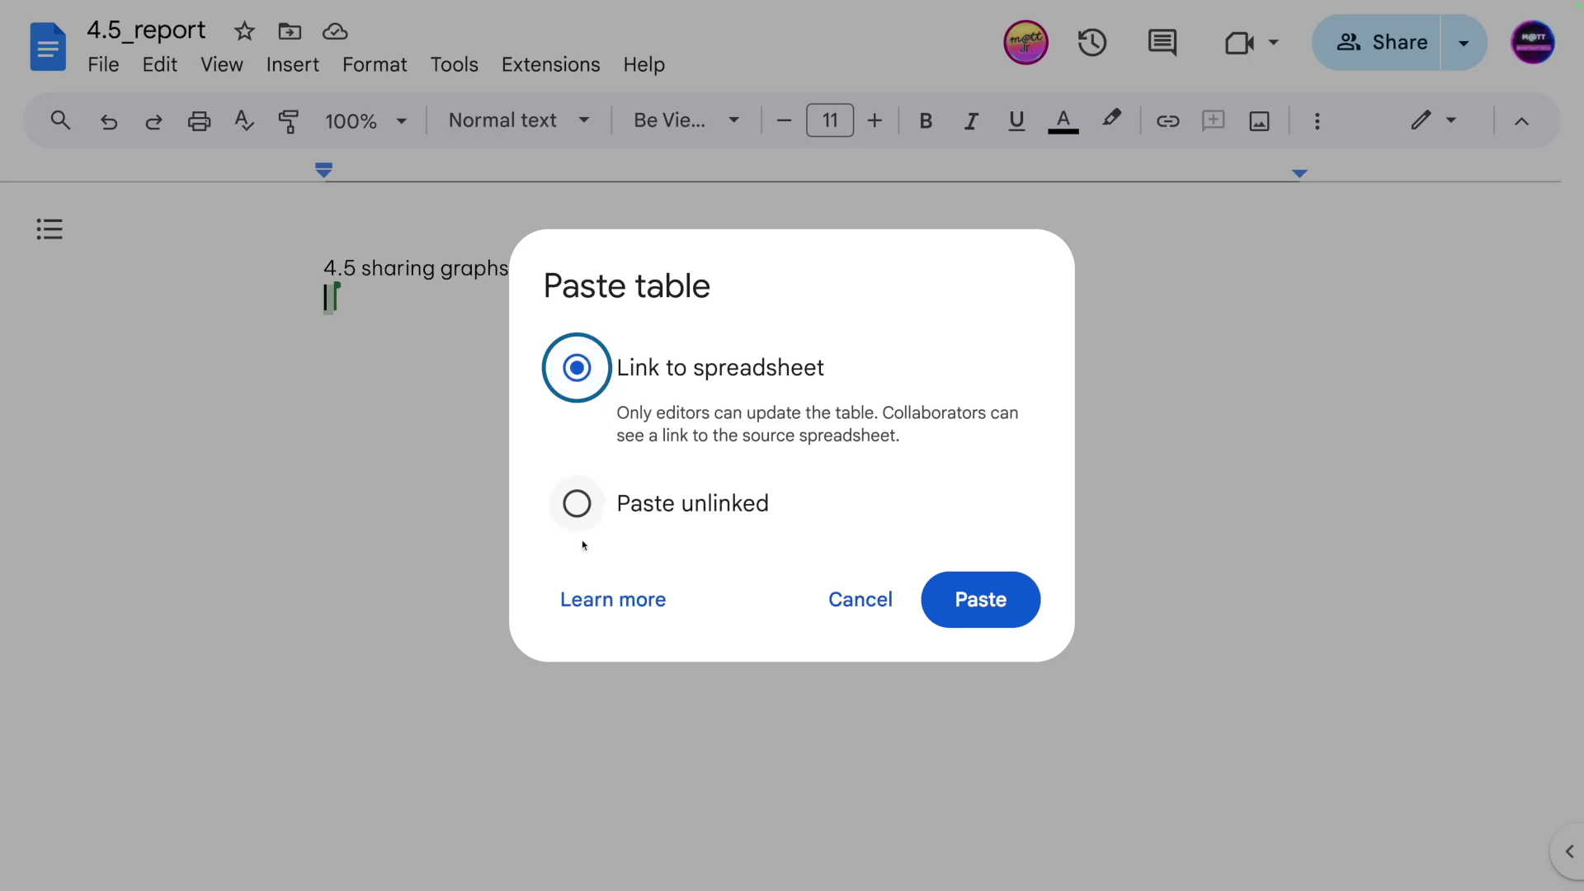
click(604, 525)
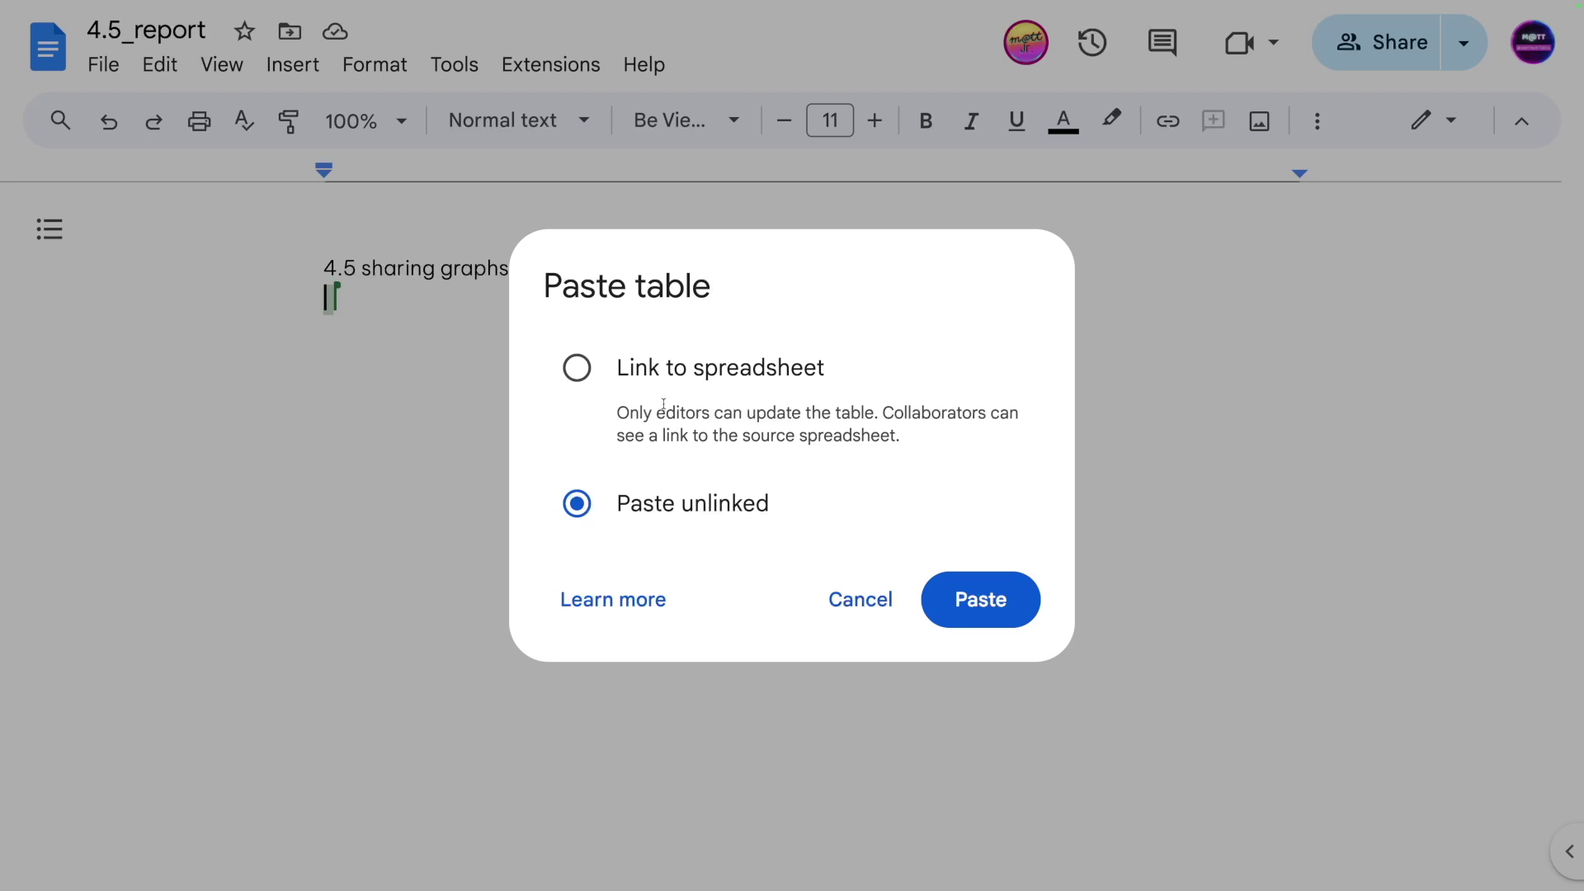
click(578, 379)
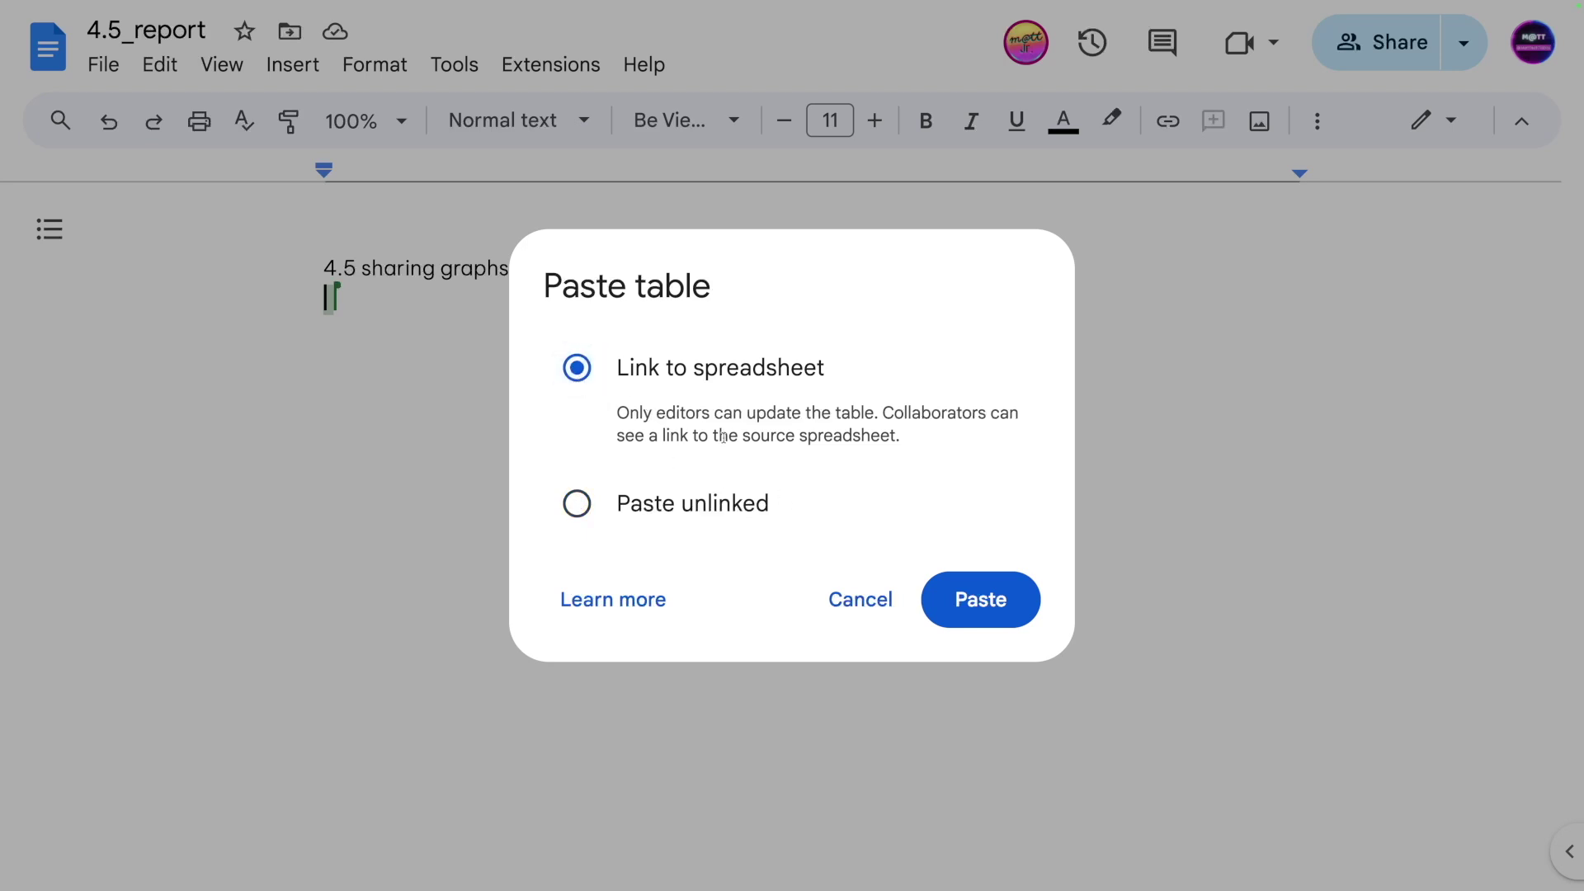
click(981, 600)
key(ctrl+Tab)
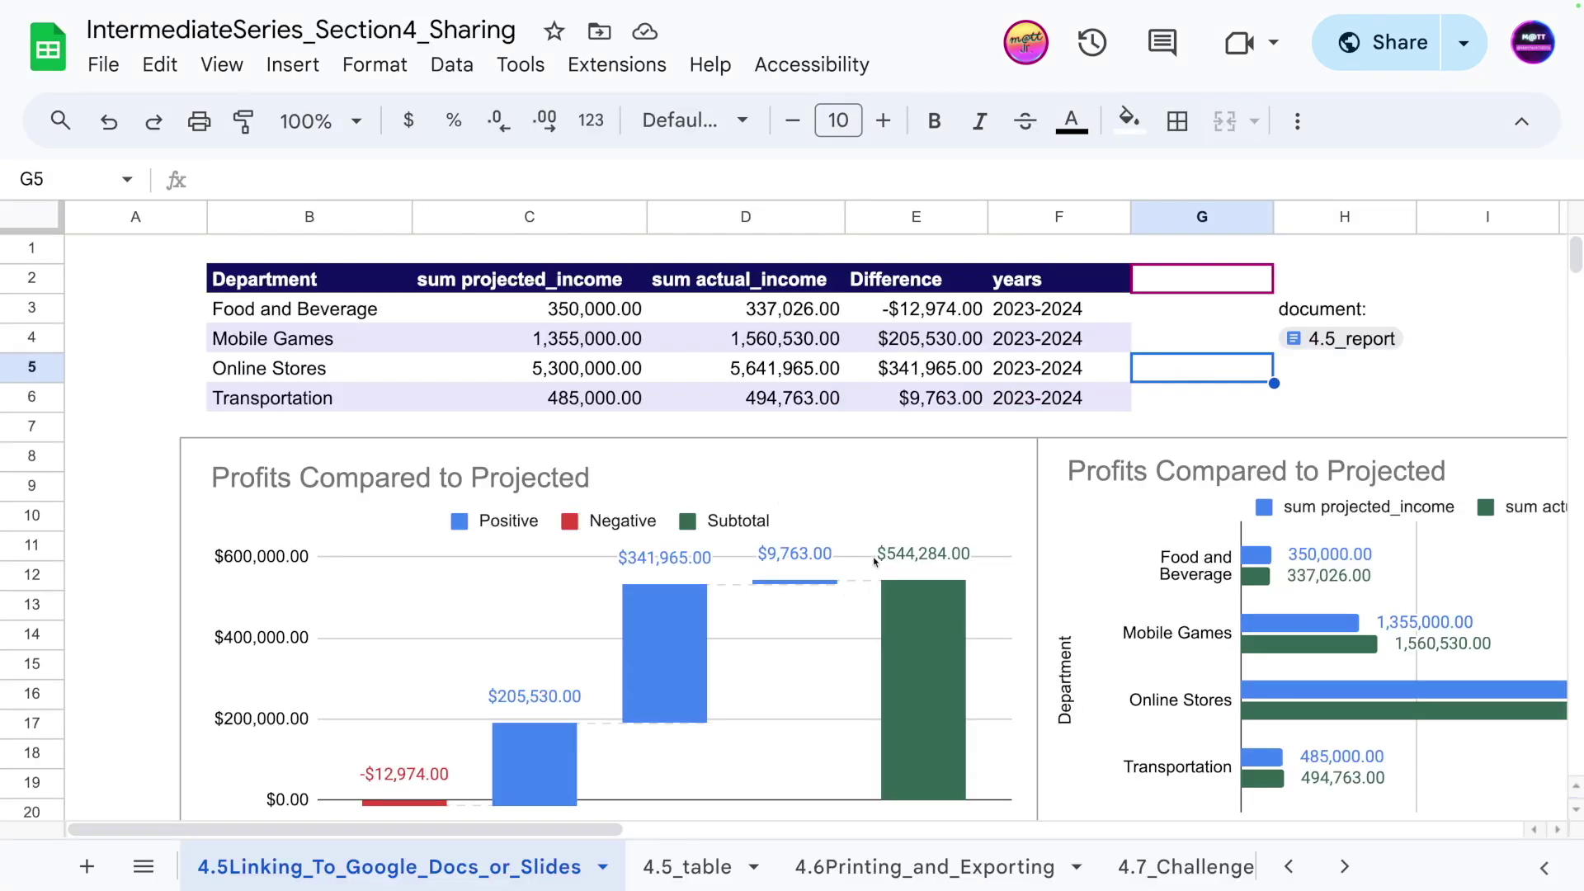
- Select the waterfall chart, open 4.5_report from its smart chip, and place the cursor below the table
click(699, 496)
scroll(420, 477, up, 2)
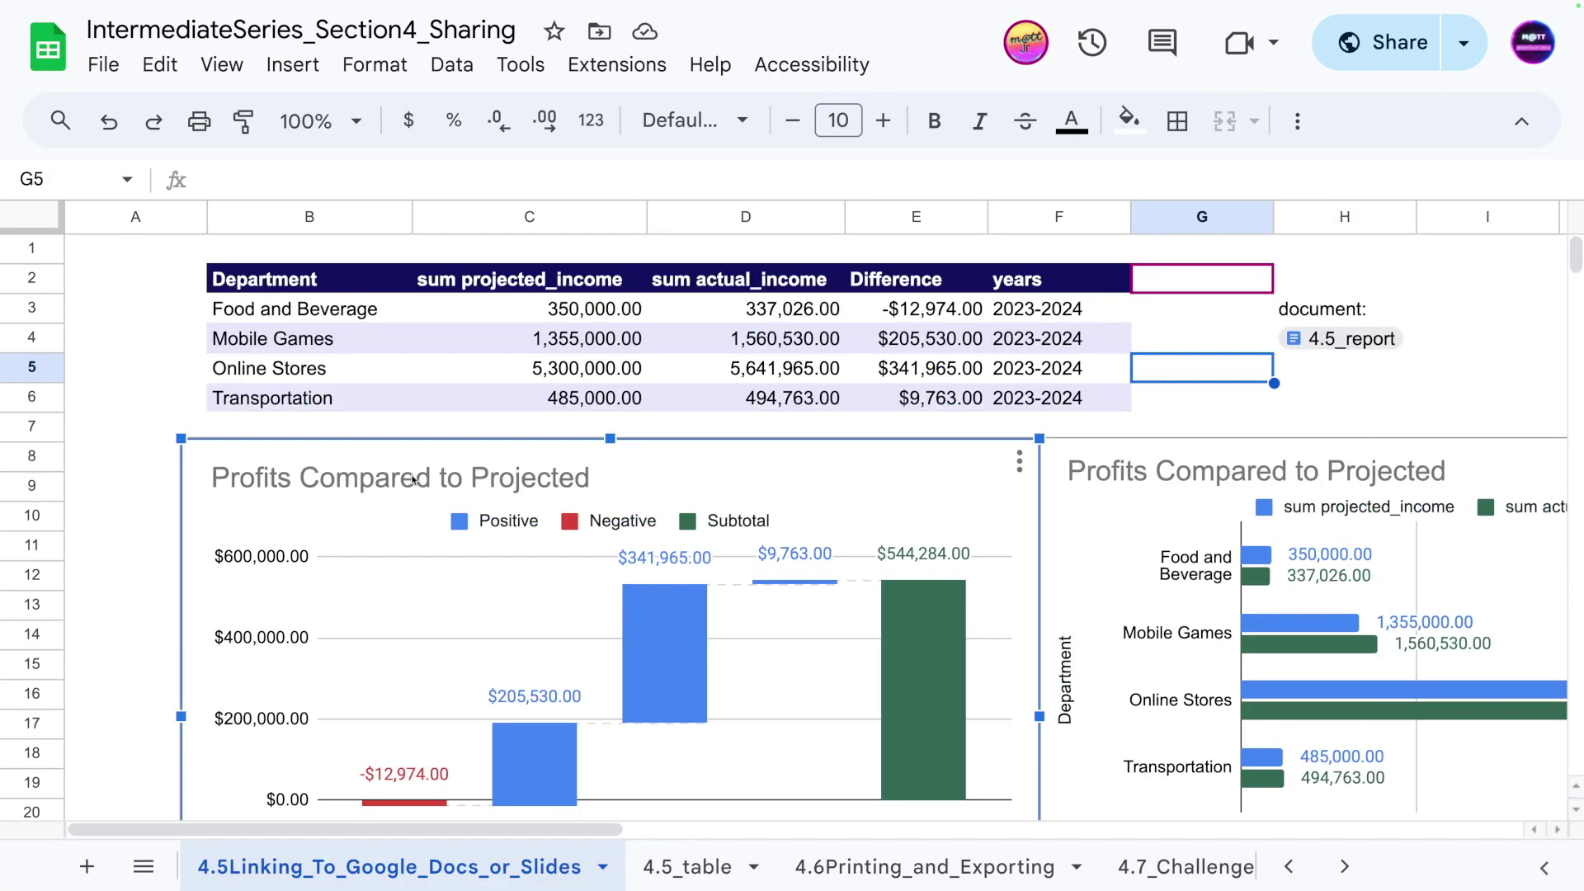
scroll(1021, 326, down, 2)
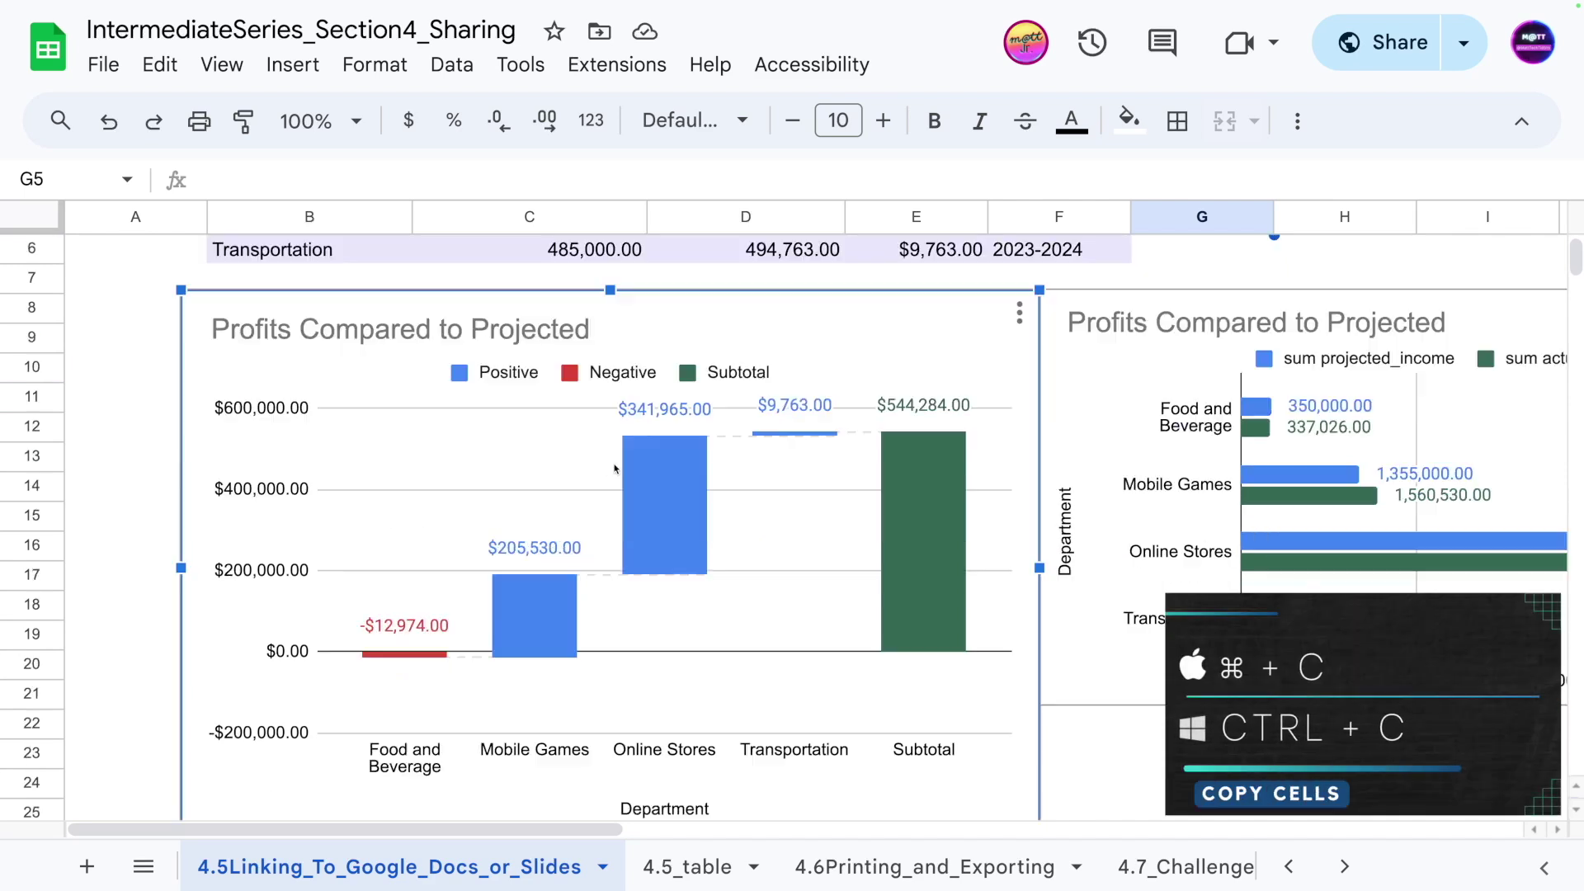
scroll(863, 498, up, 2)
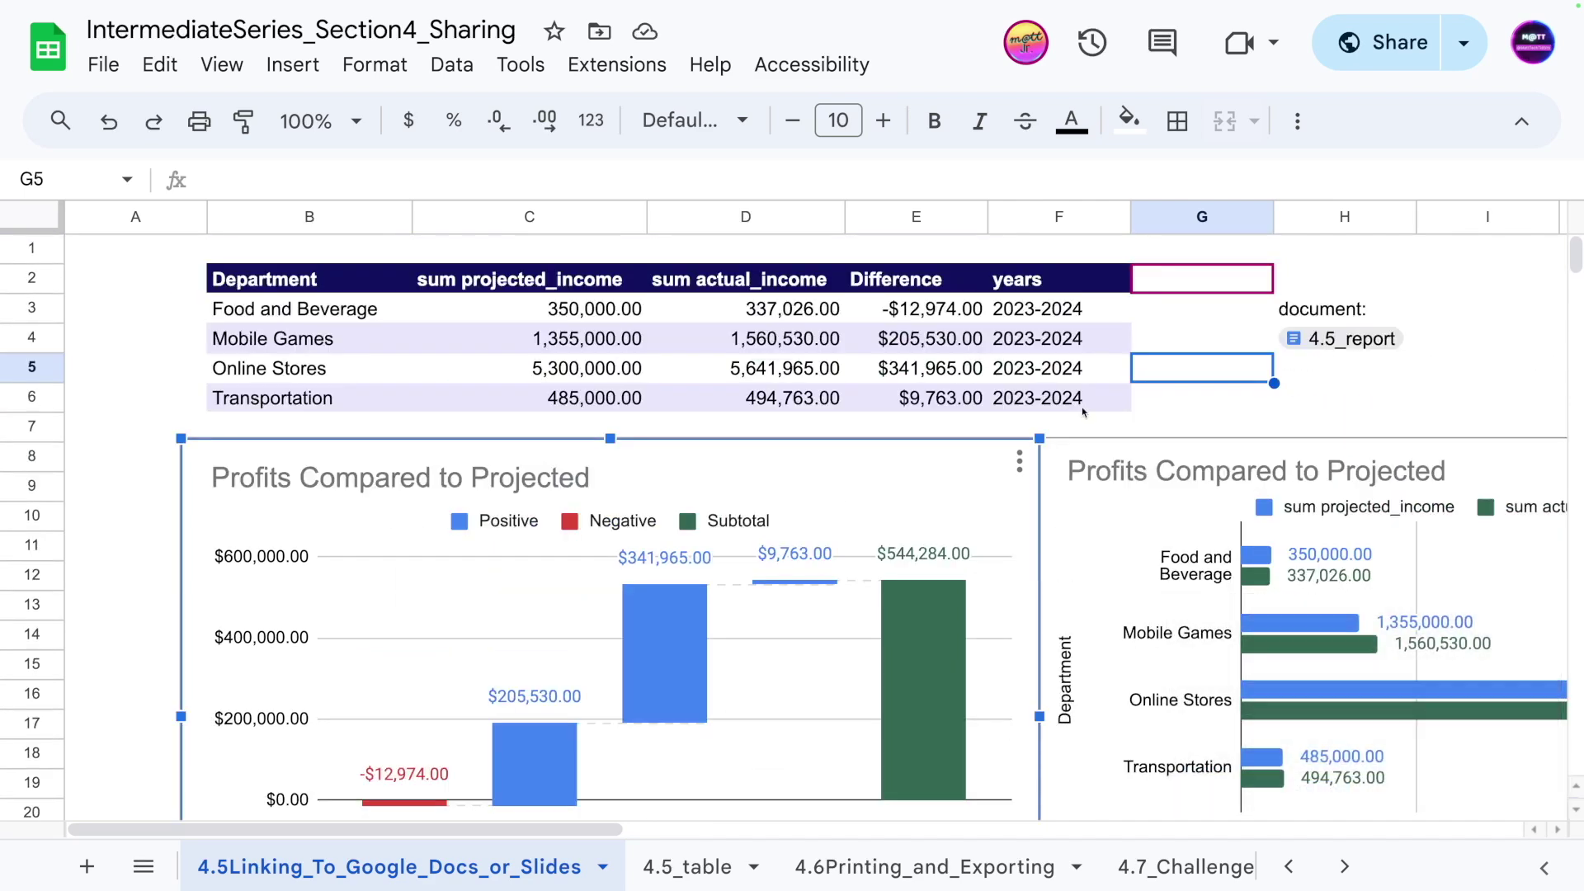
click(1270, 354)
click(1345, 338)
click(1027, 379)
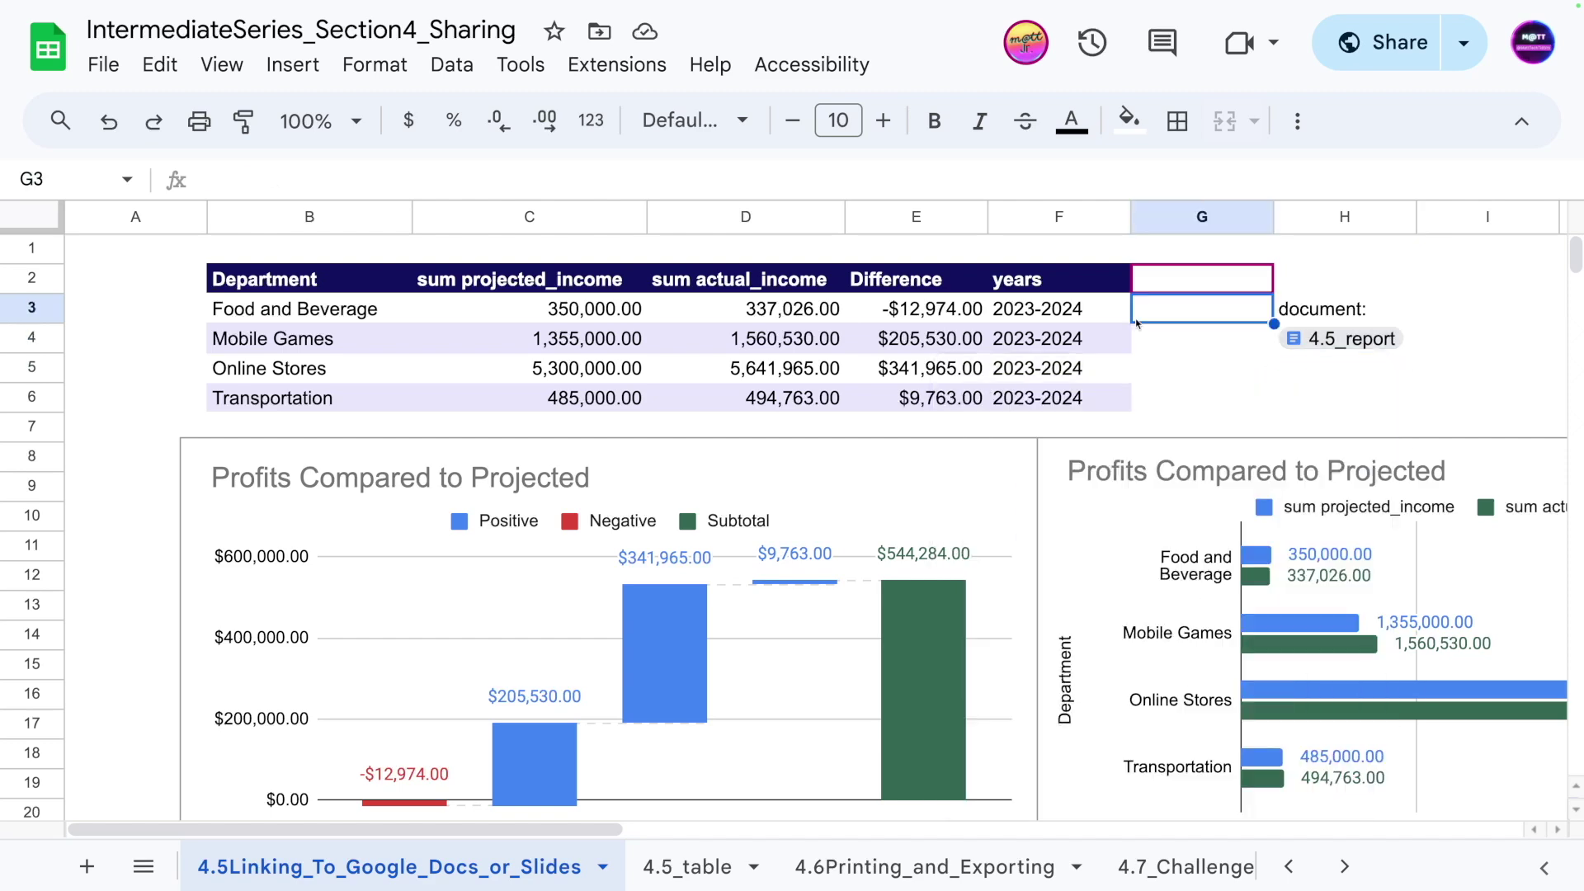
click(459, 583)
- Paste the waterfall chart linked to the spreadsheet and add a new line below it
key(ctrl+v)
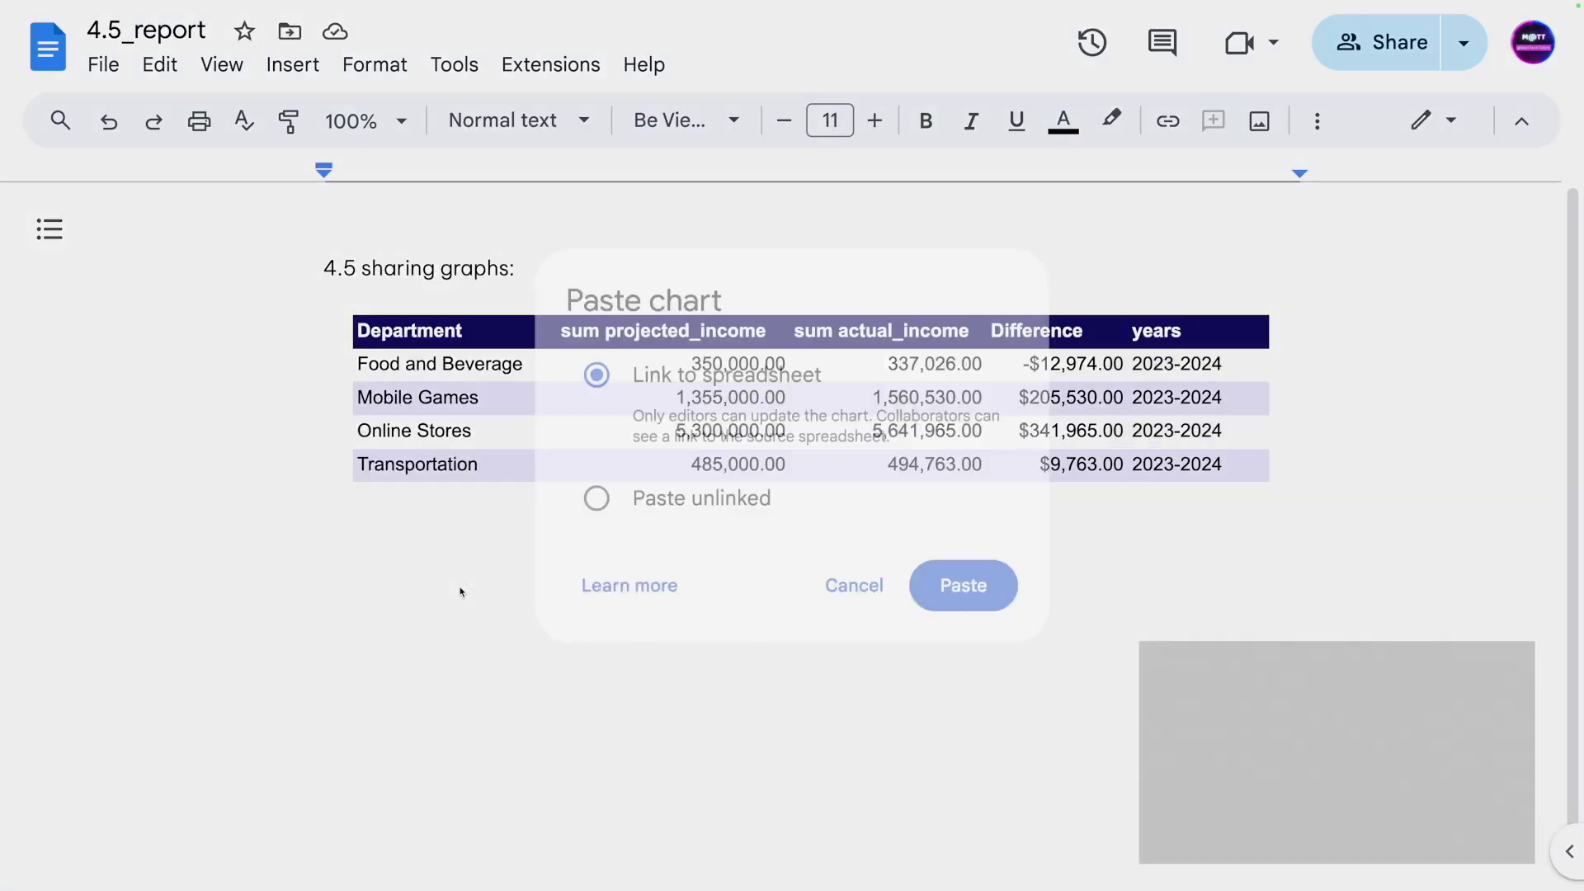
click(980, 599)
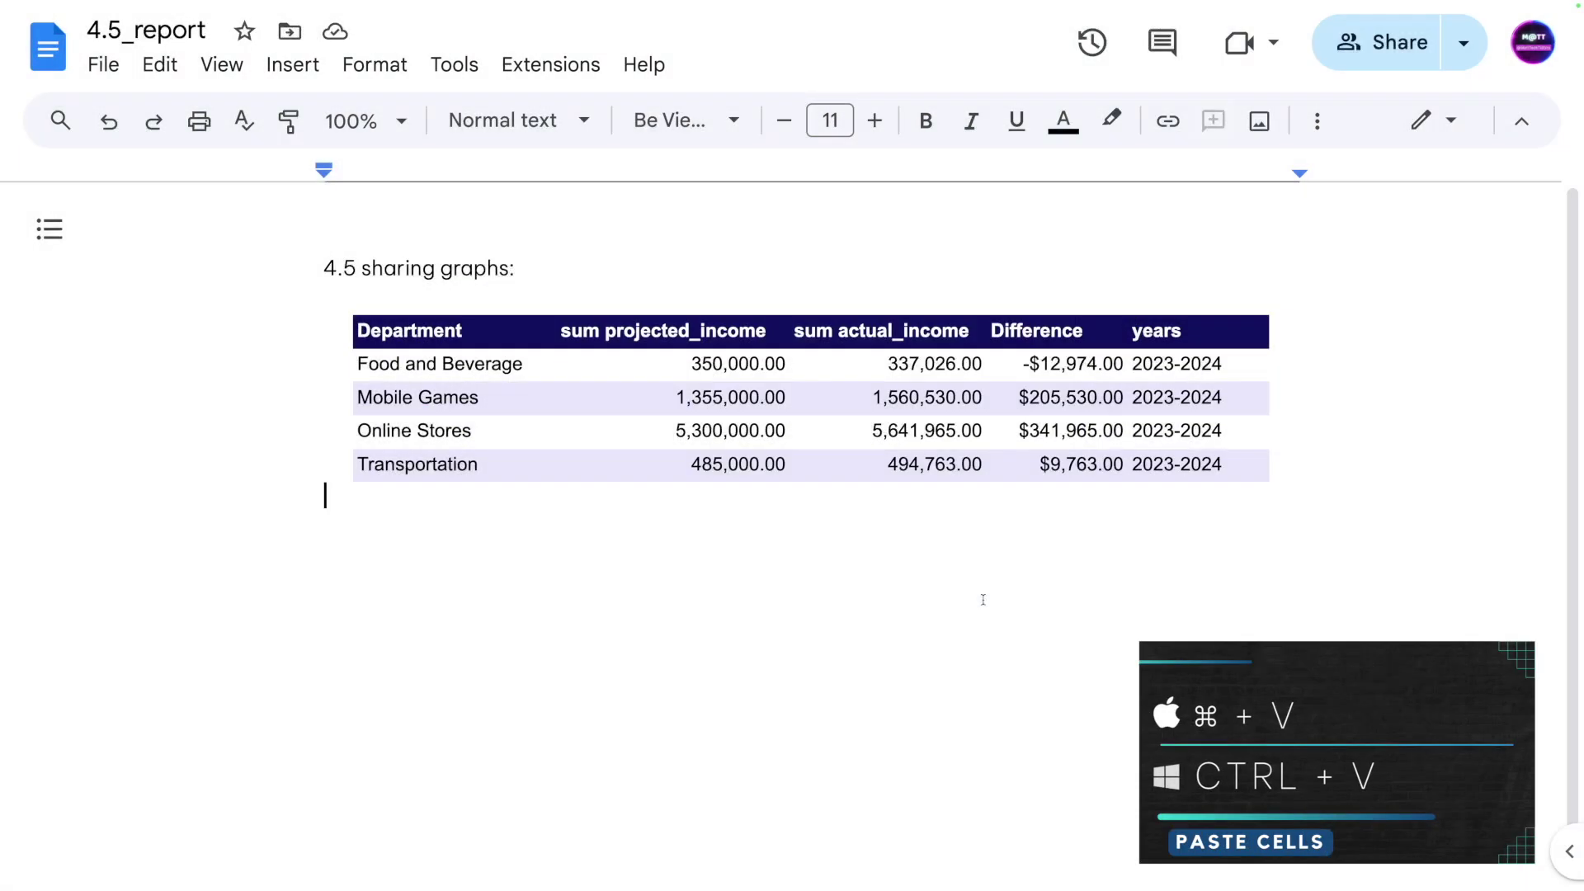
scroll(619, 569, up, 5)
click(648, 684)
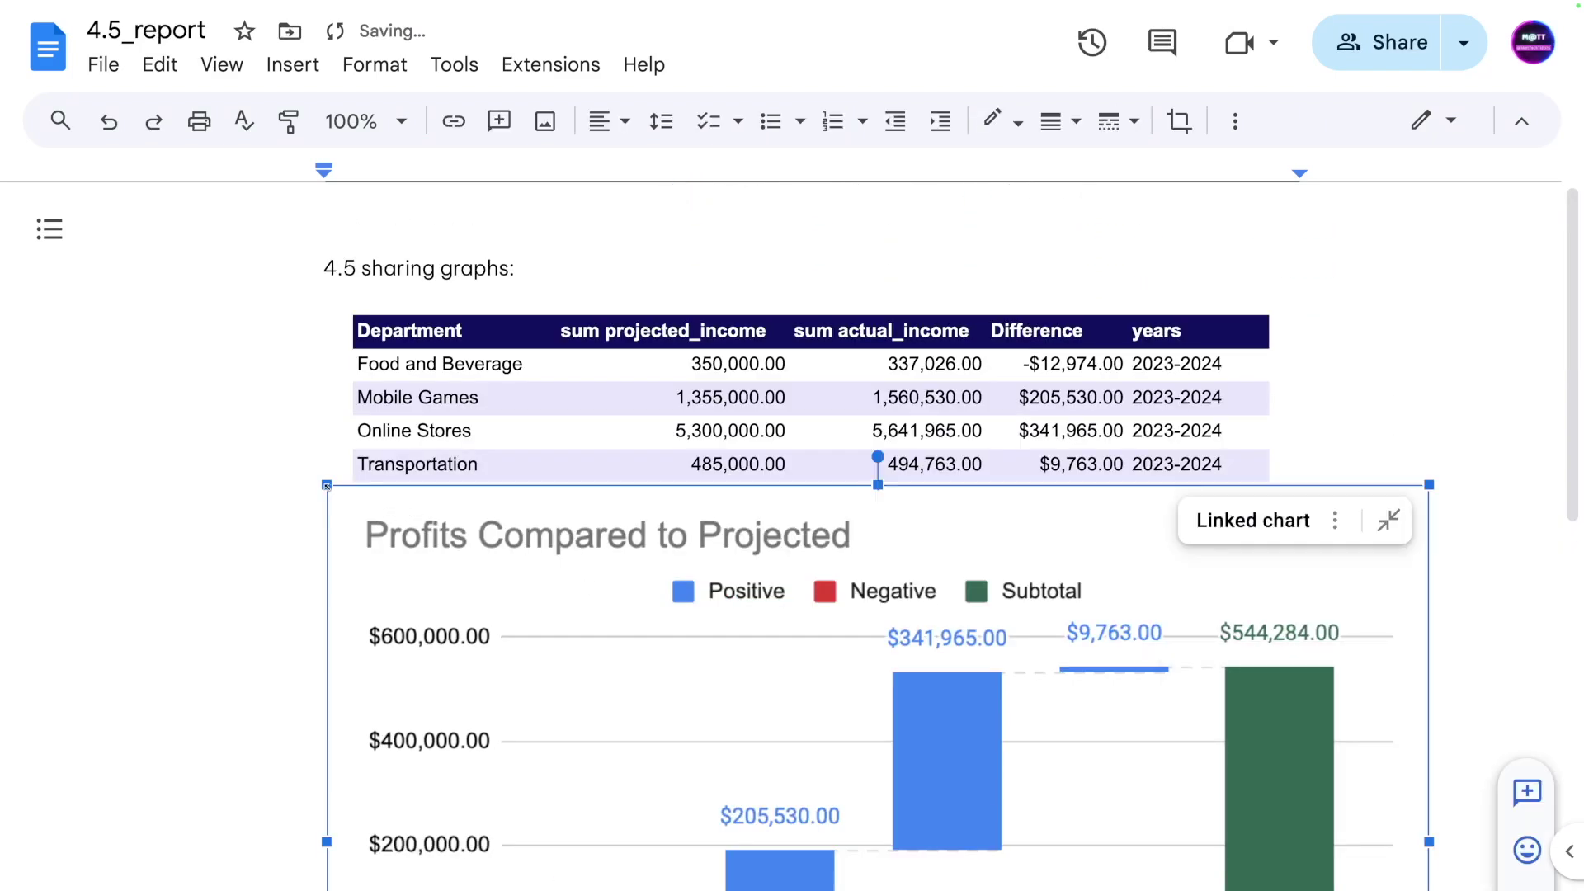
click(909, 398)
scroll(909, 398, down, 3)
click(1111, 682)
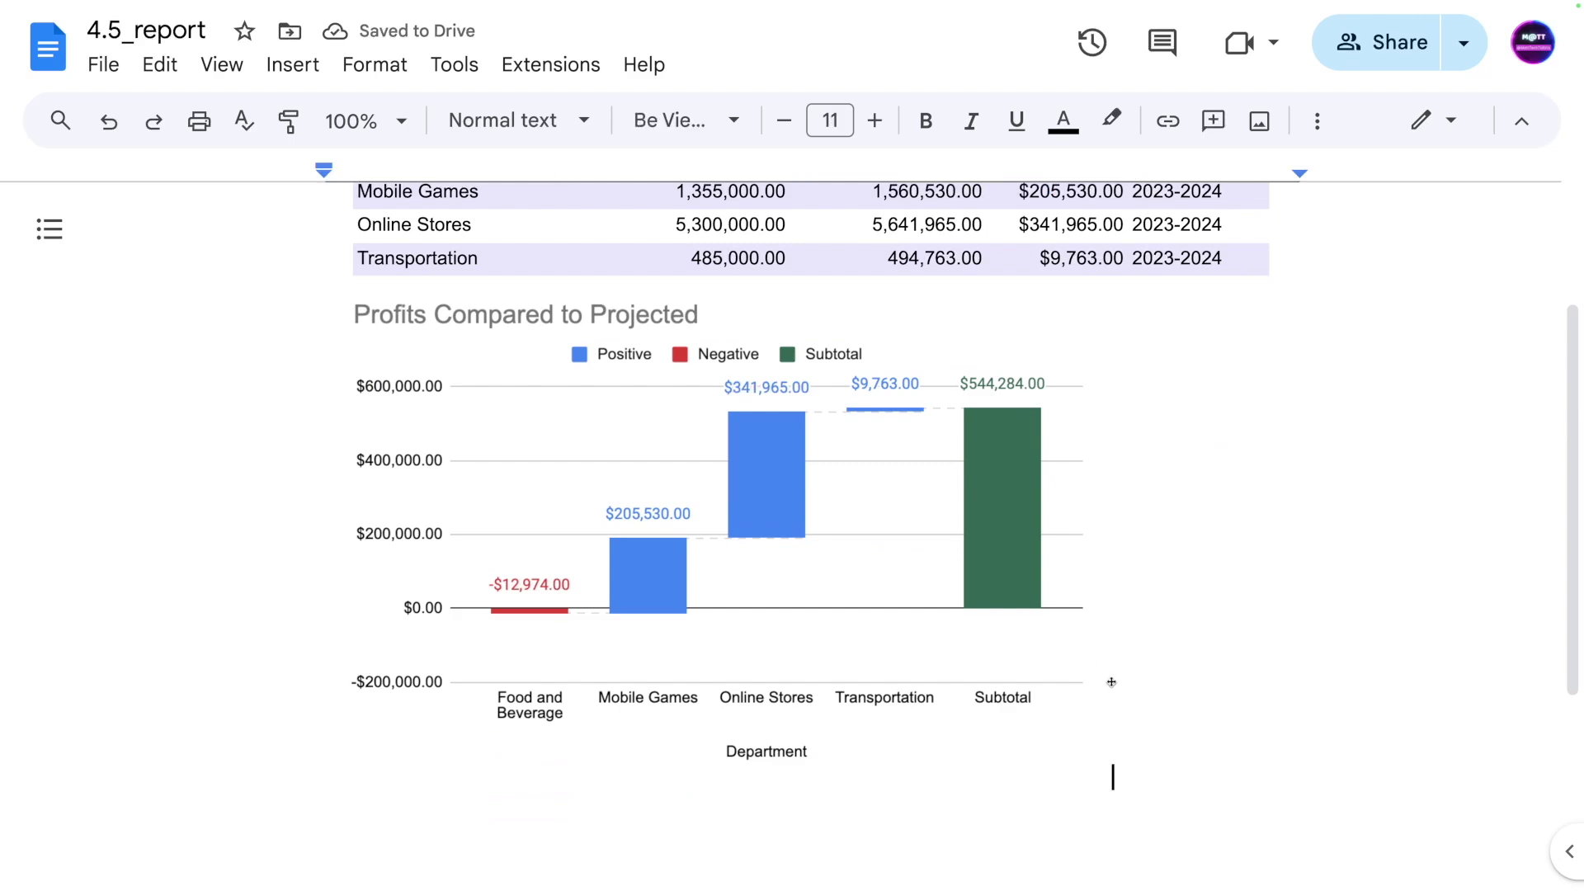
key(Return)
- Copy the department bar chart from Sheets, paste it linked into the report, and shrink it
key(ctrl+Tab)
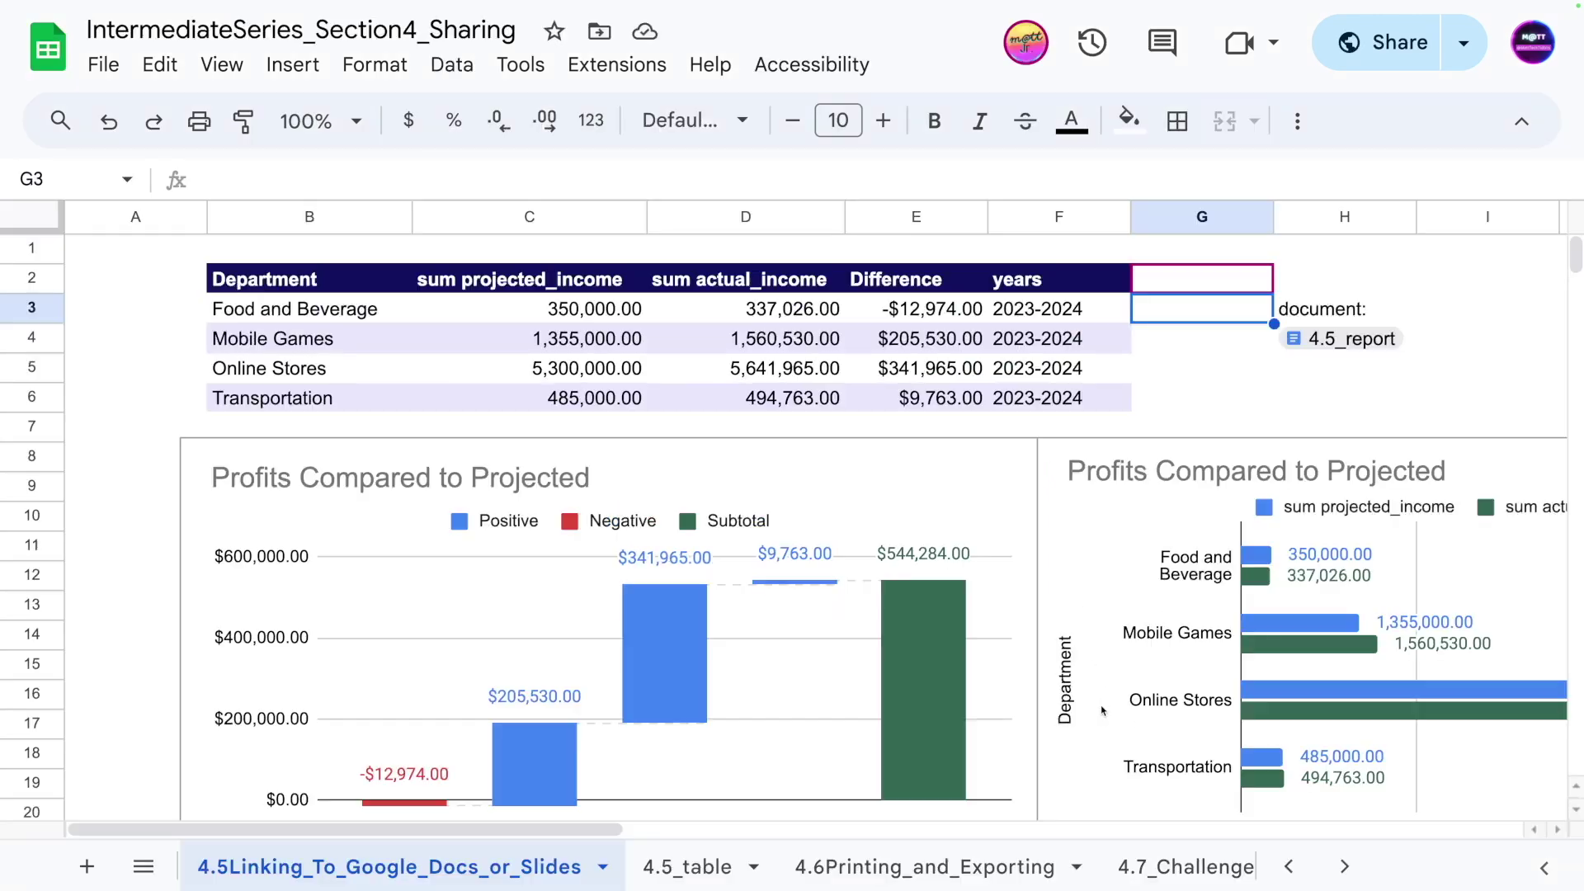
click(1193, 633)
key(ctrl+c)
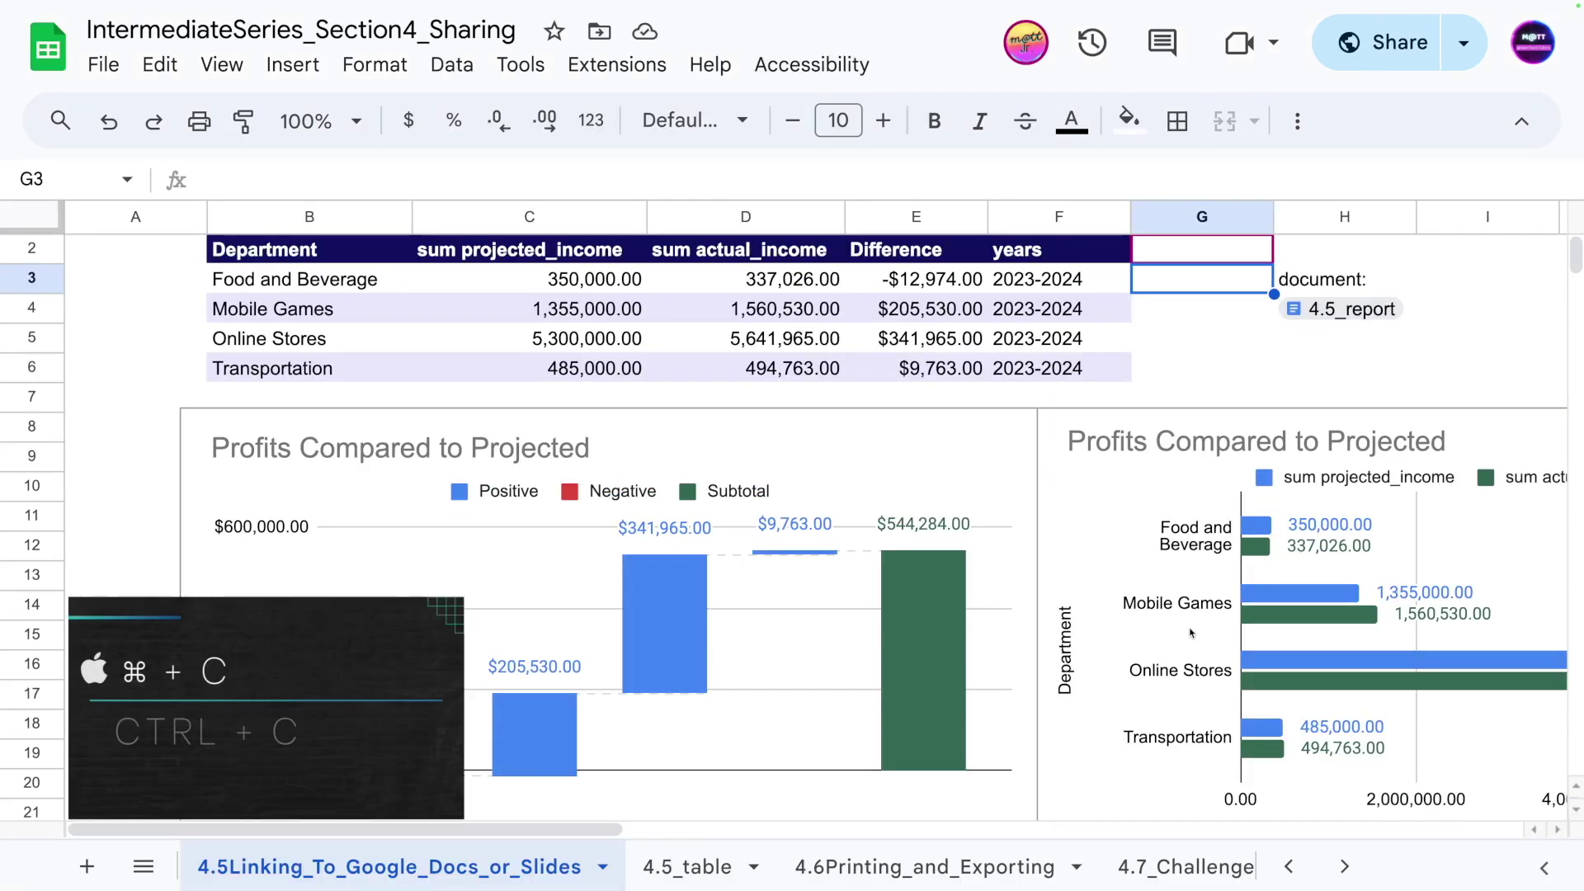
key(ctrl+shift+Tab)
key(ctrl+v)
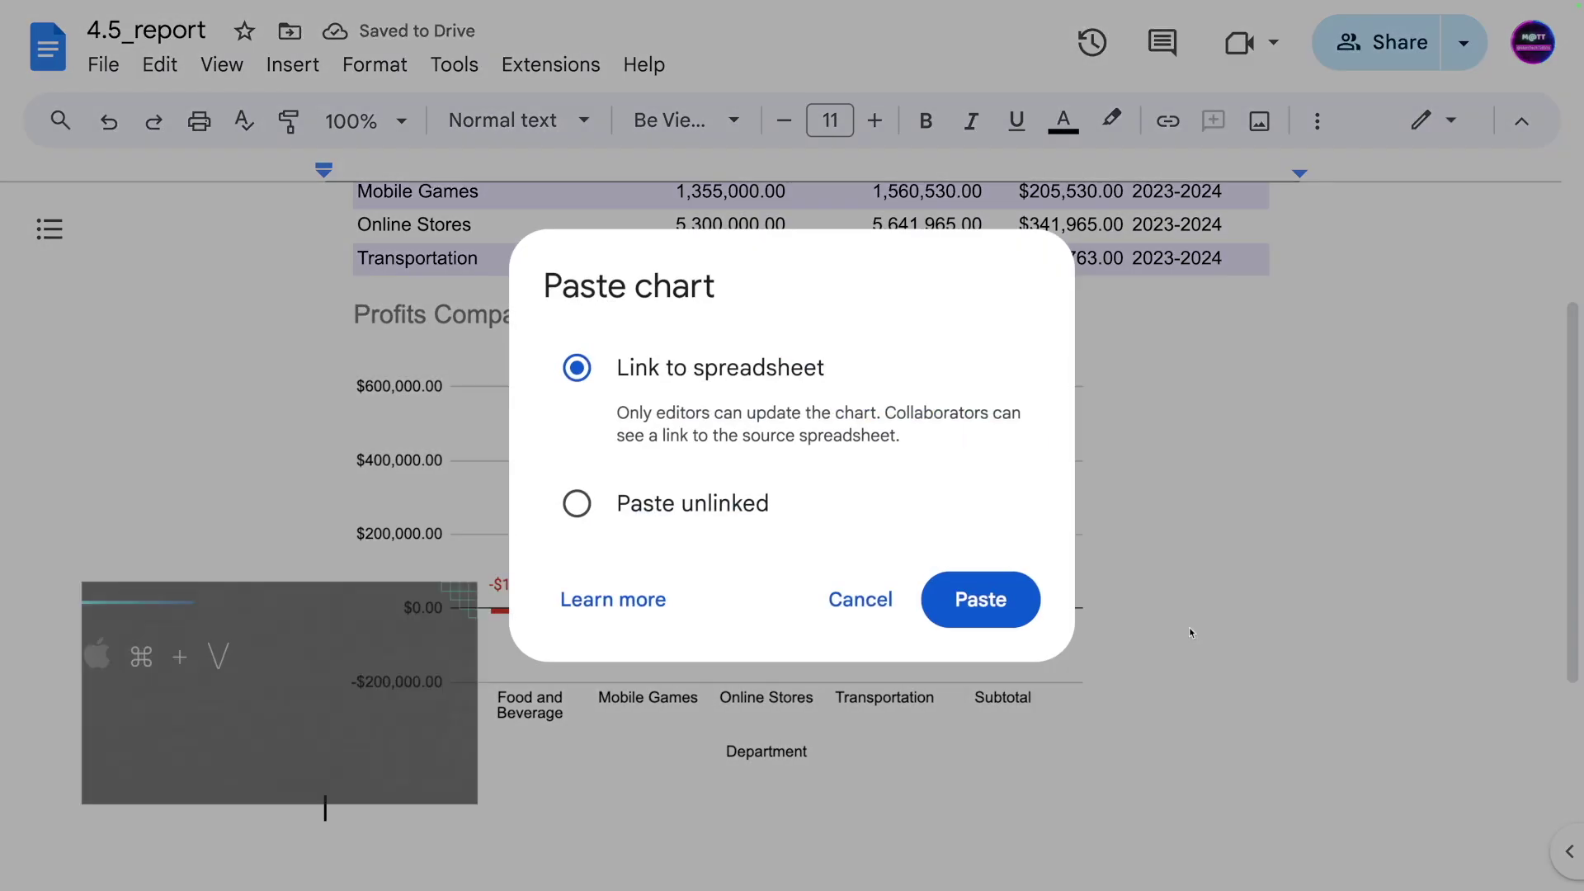
key(Return)
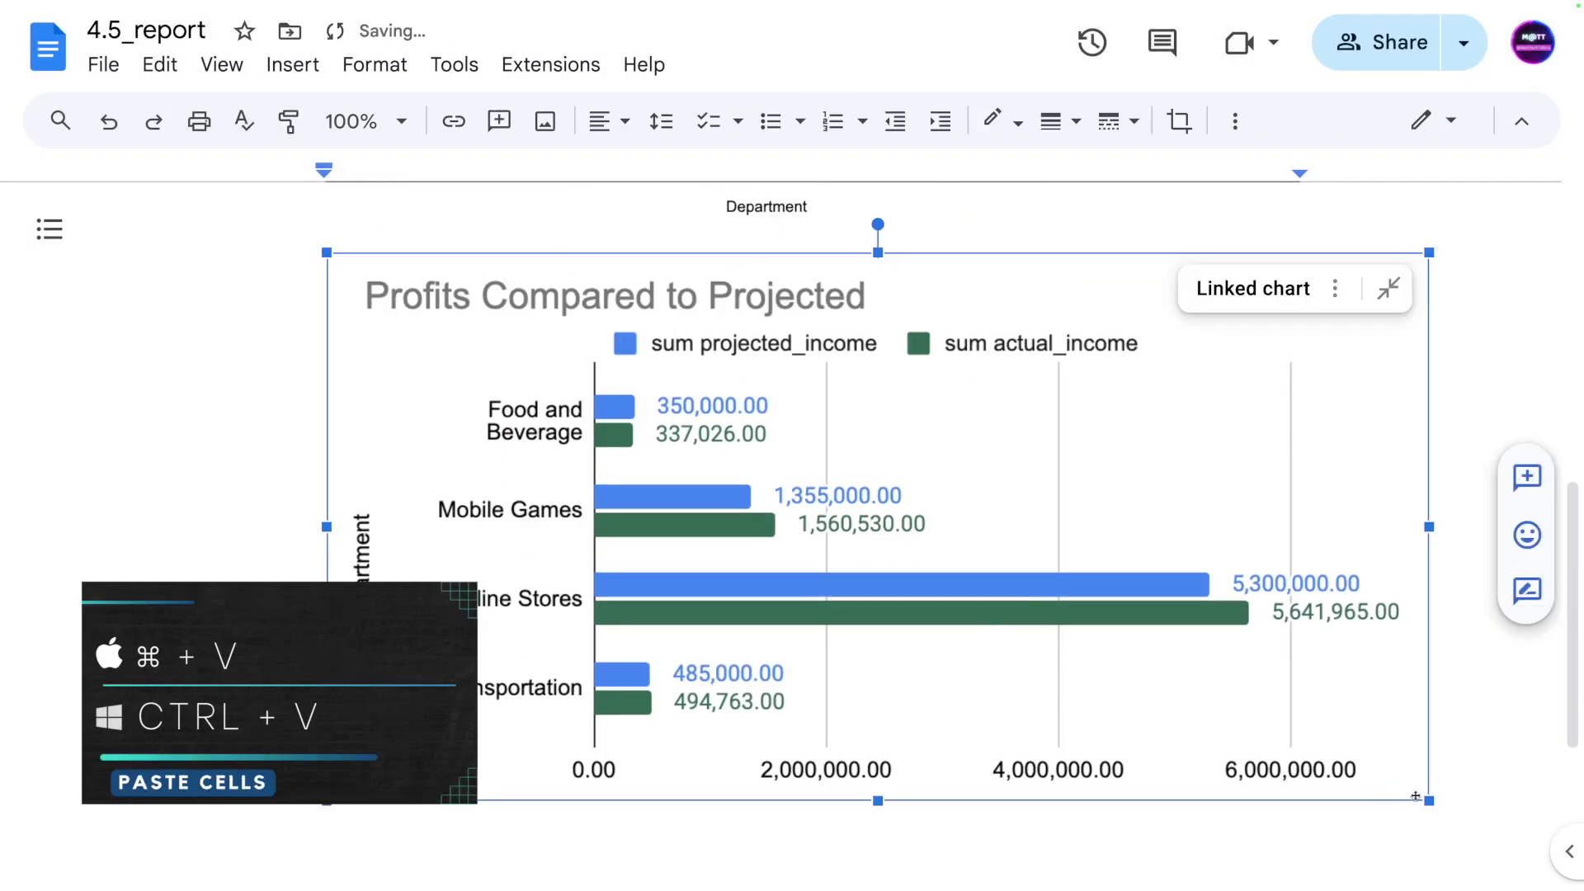
drag(1435, 806, 1106, 640)
scroll(1061, 672, up, 10)
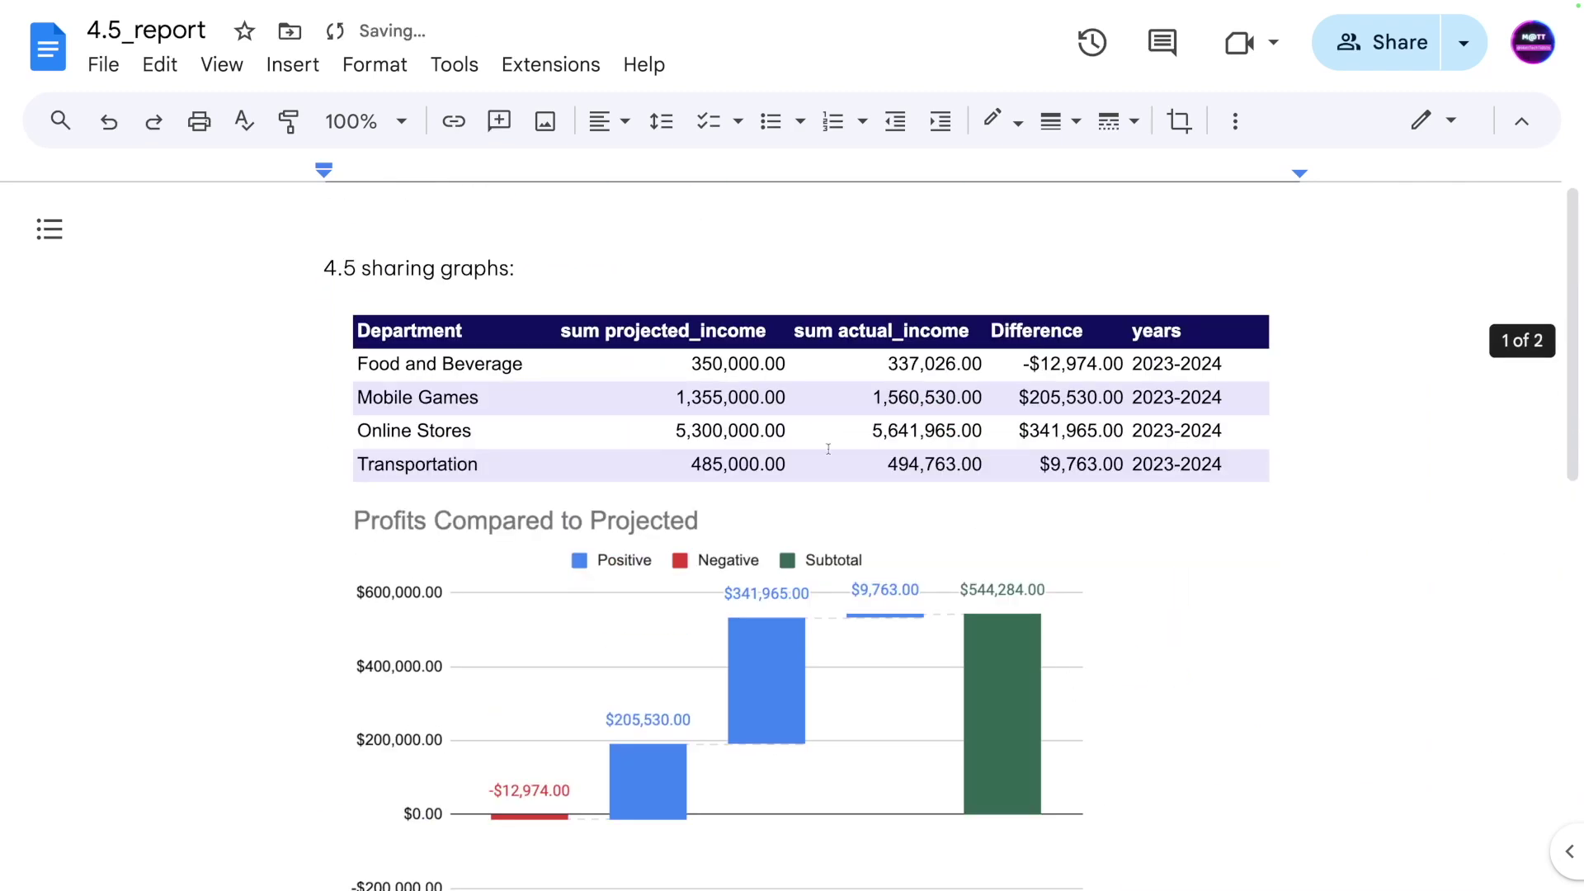
click(402, 427)
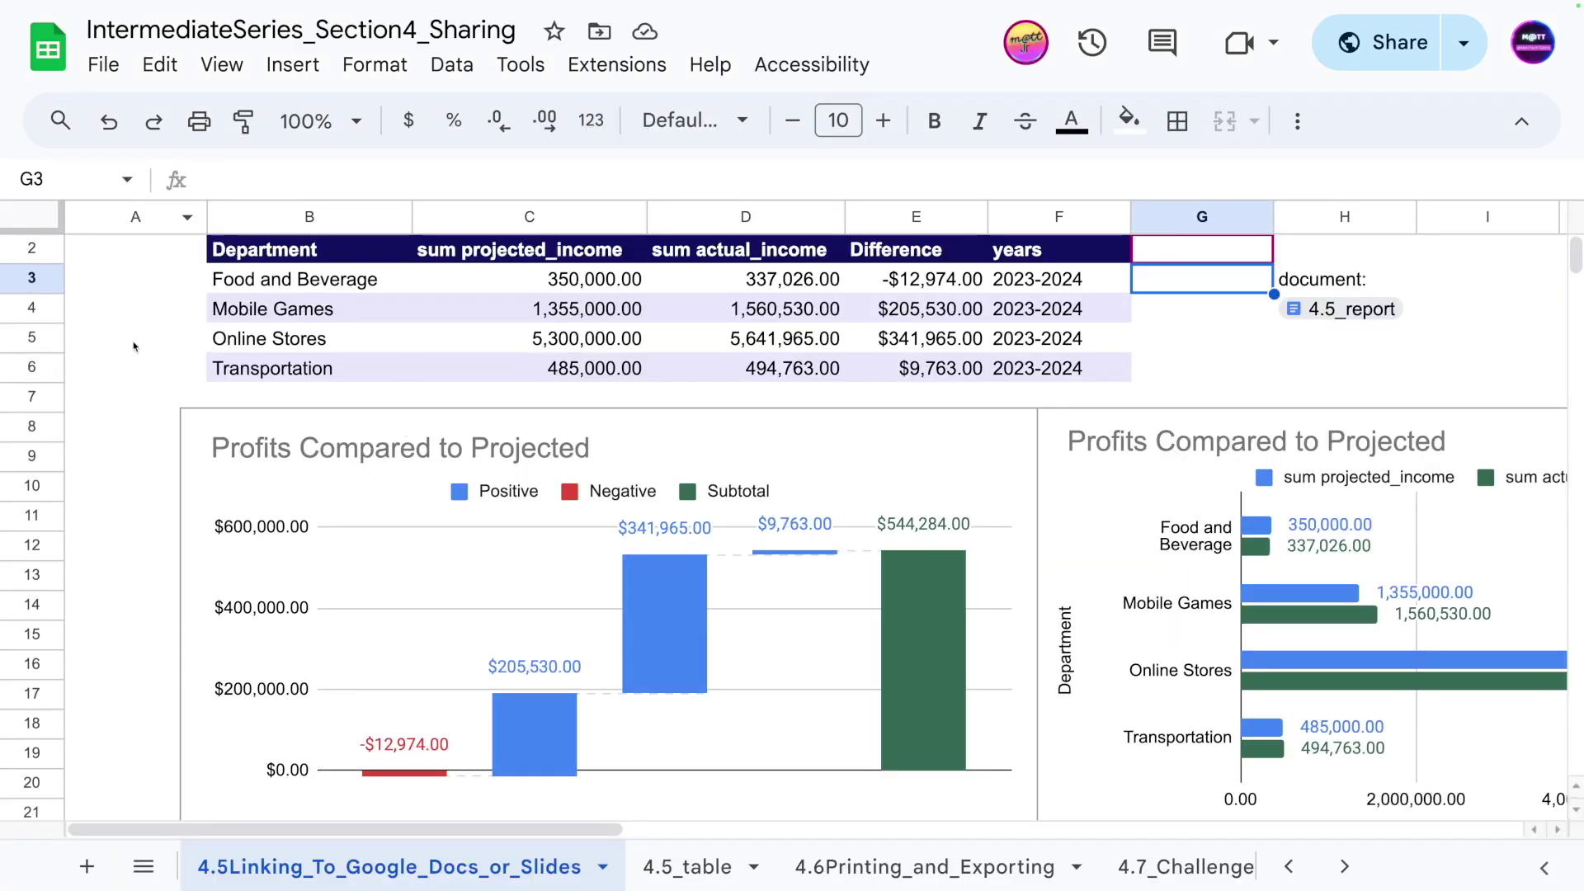
click(178, 376)
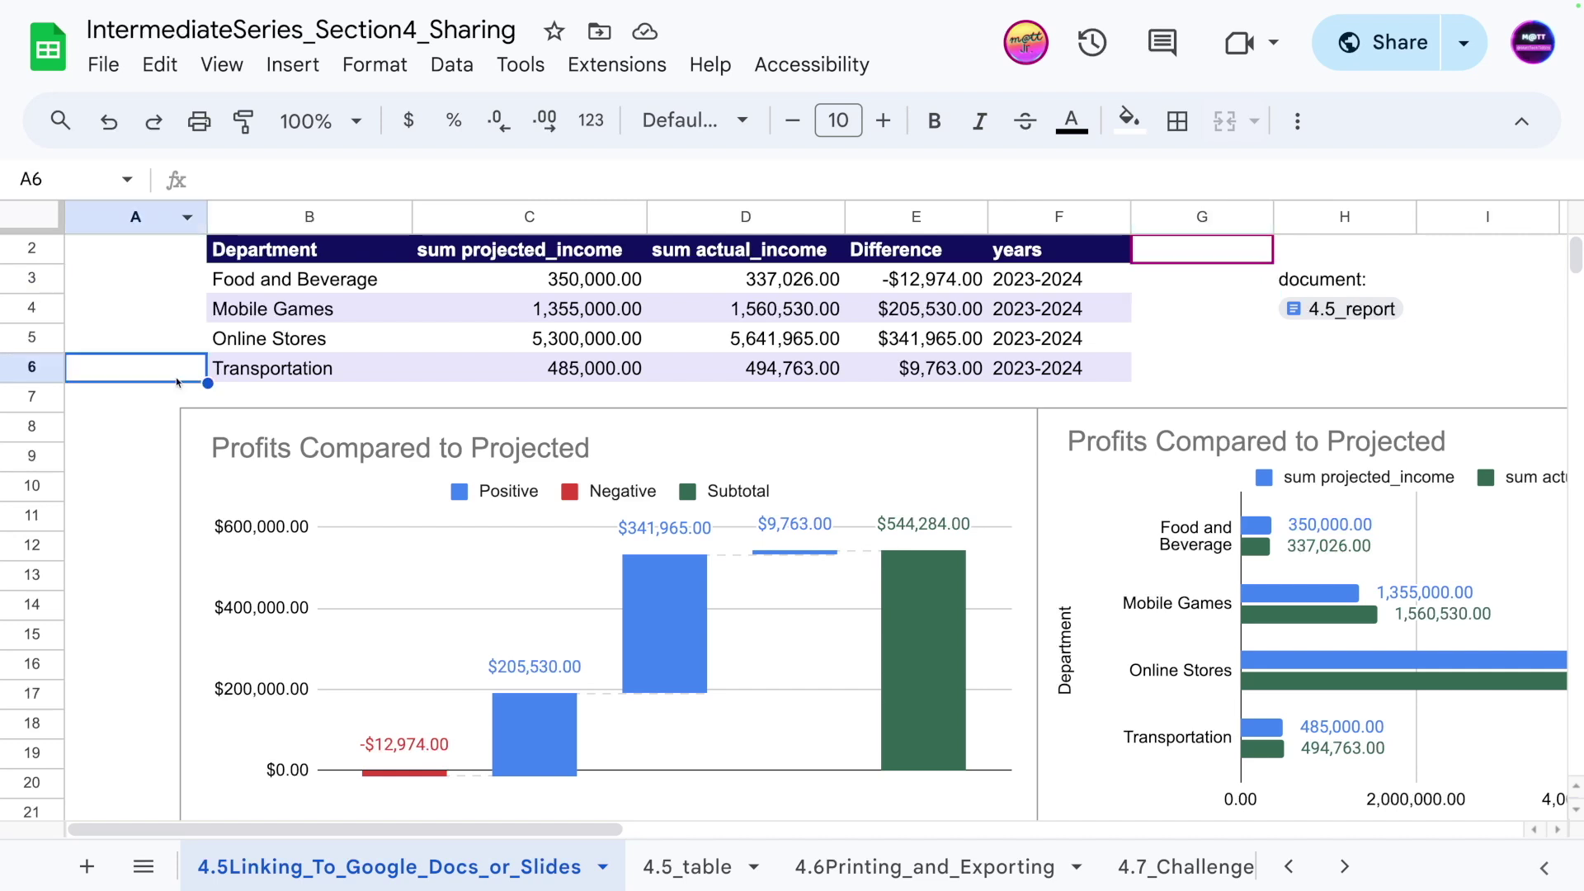
- Add a Technology row in B7 with 500000 projected and 555555 actual income
click(258, 393)
text(T)
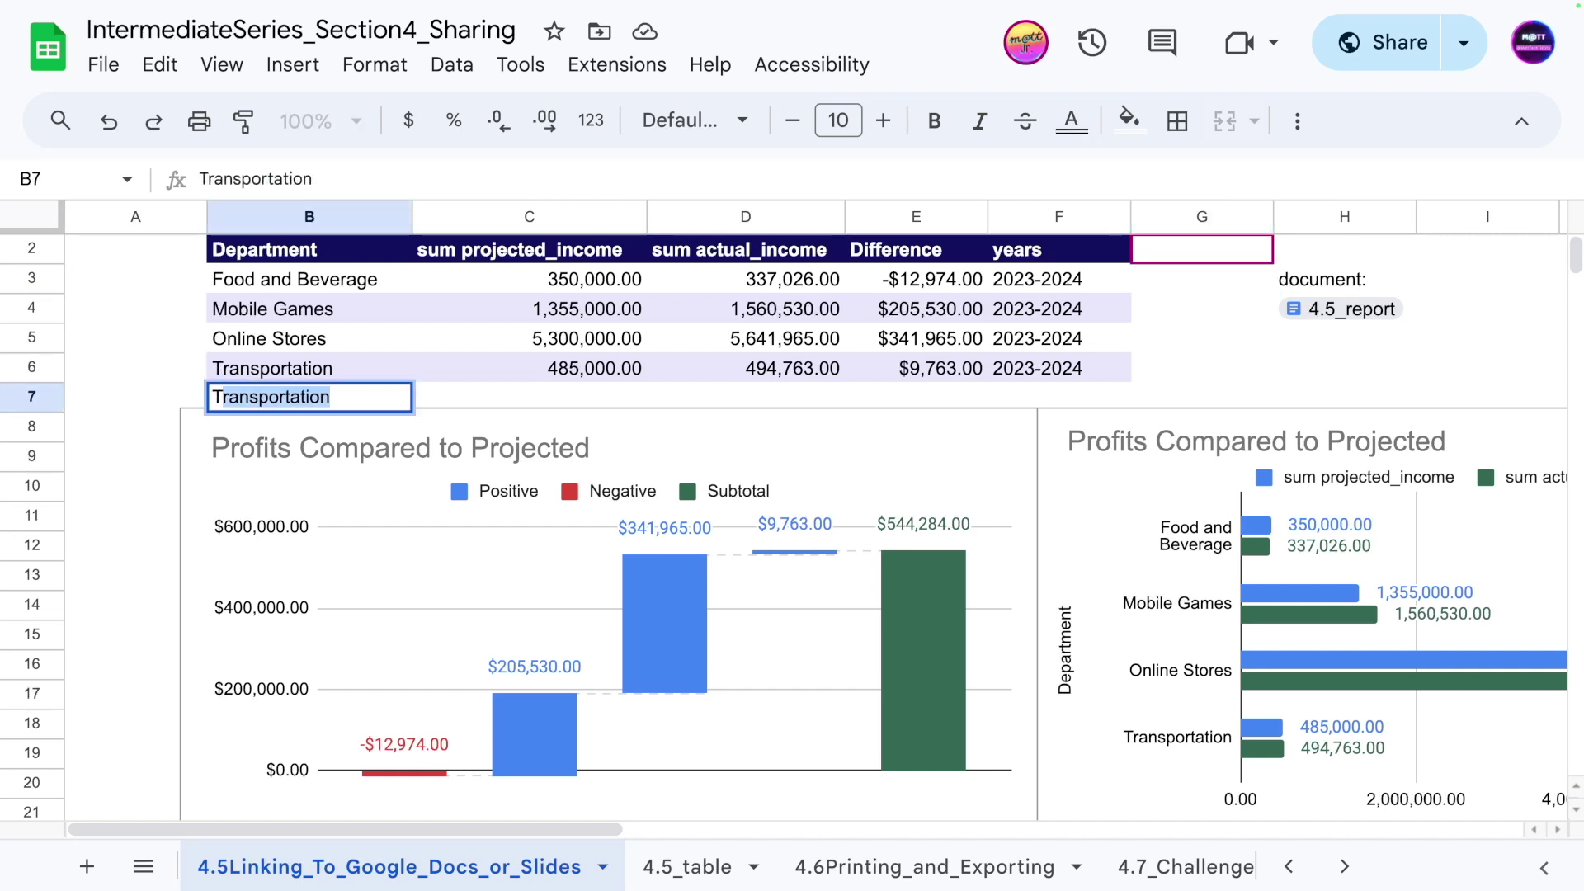
text(echnology)
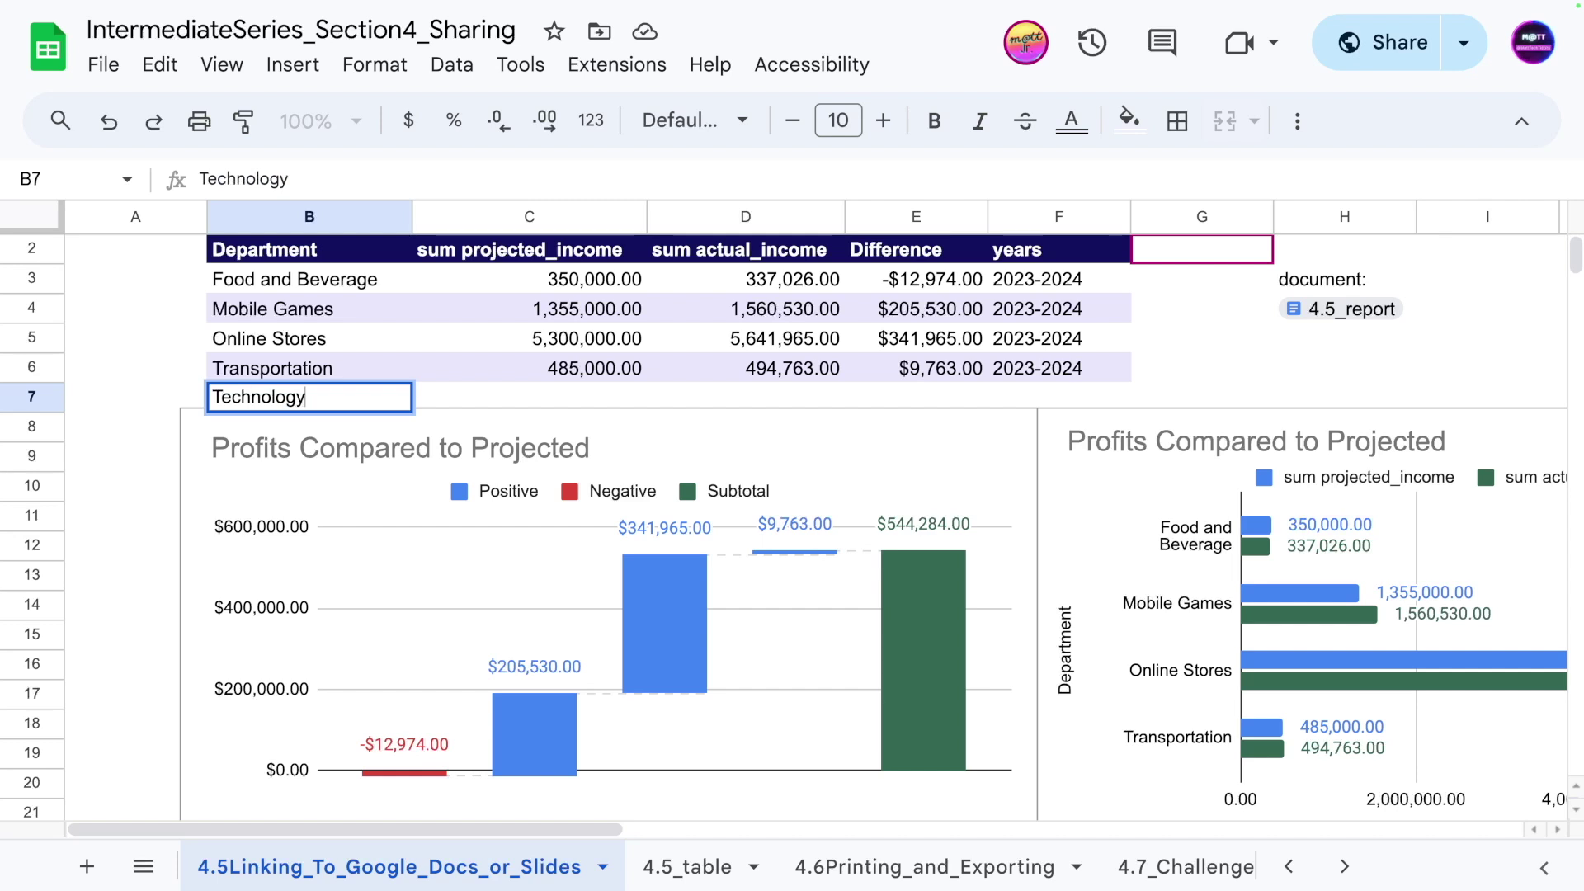
key(Tab)
text(500)
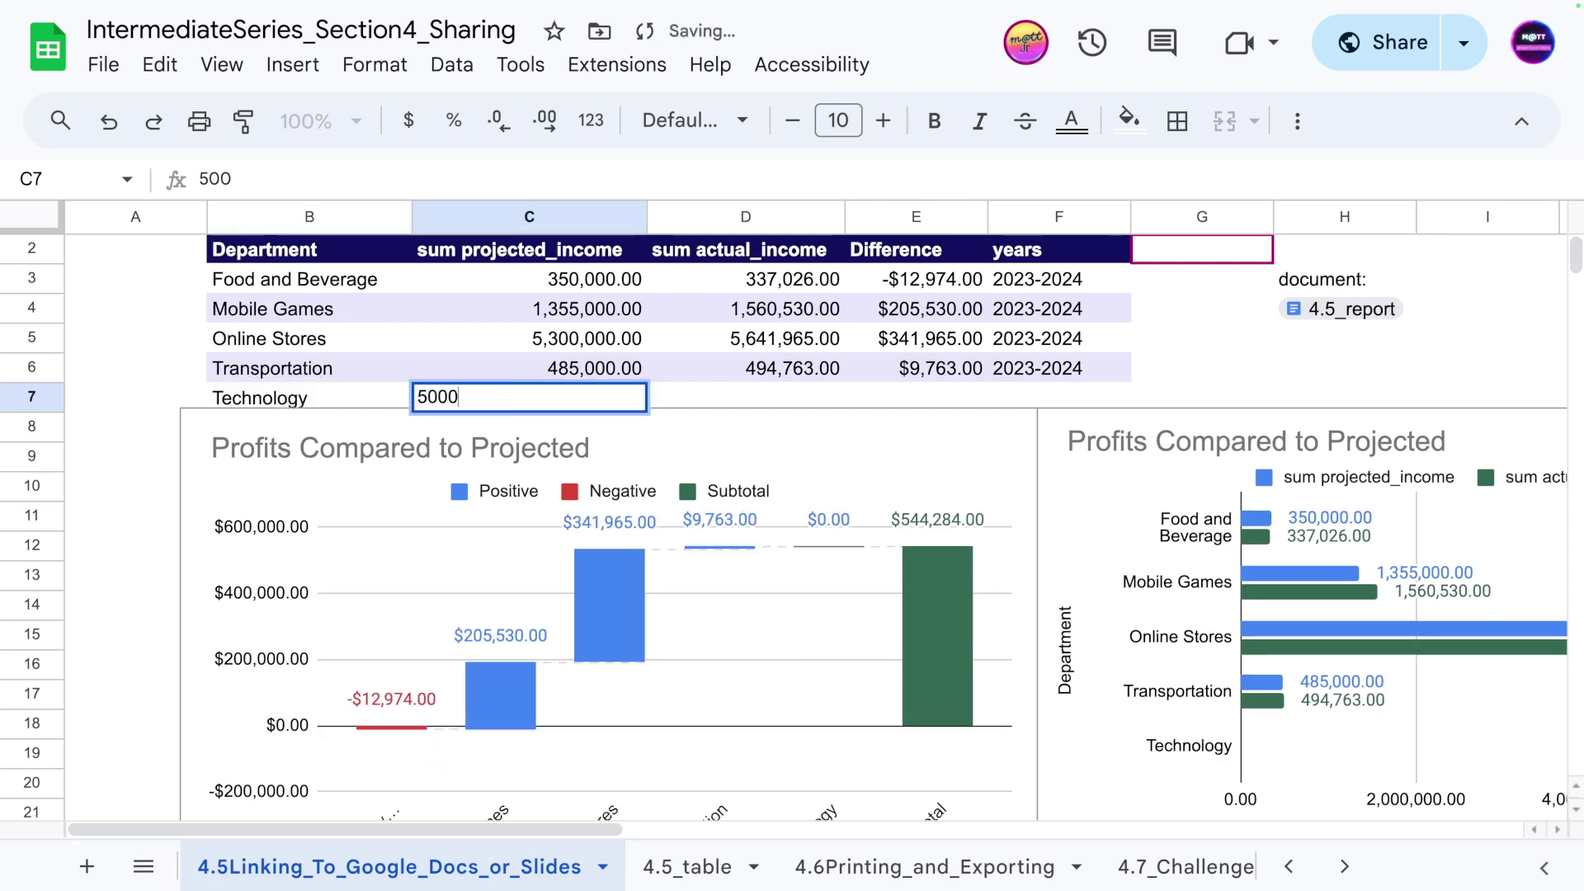
text(00)
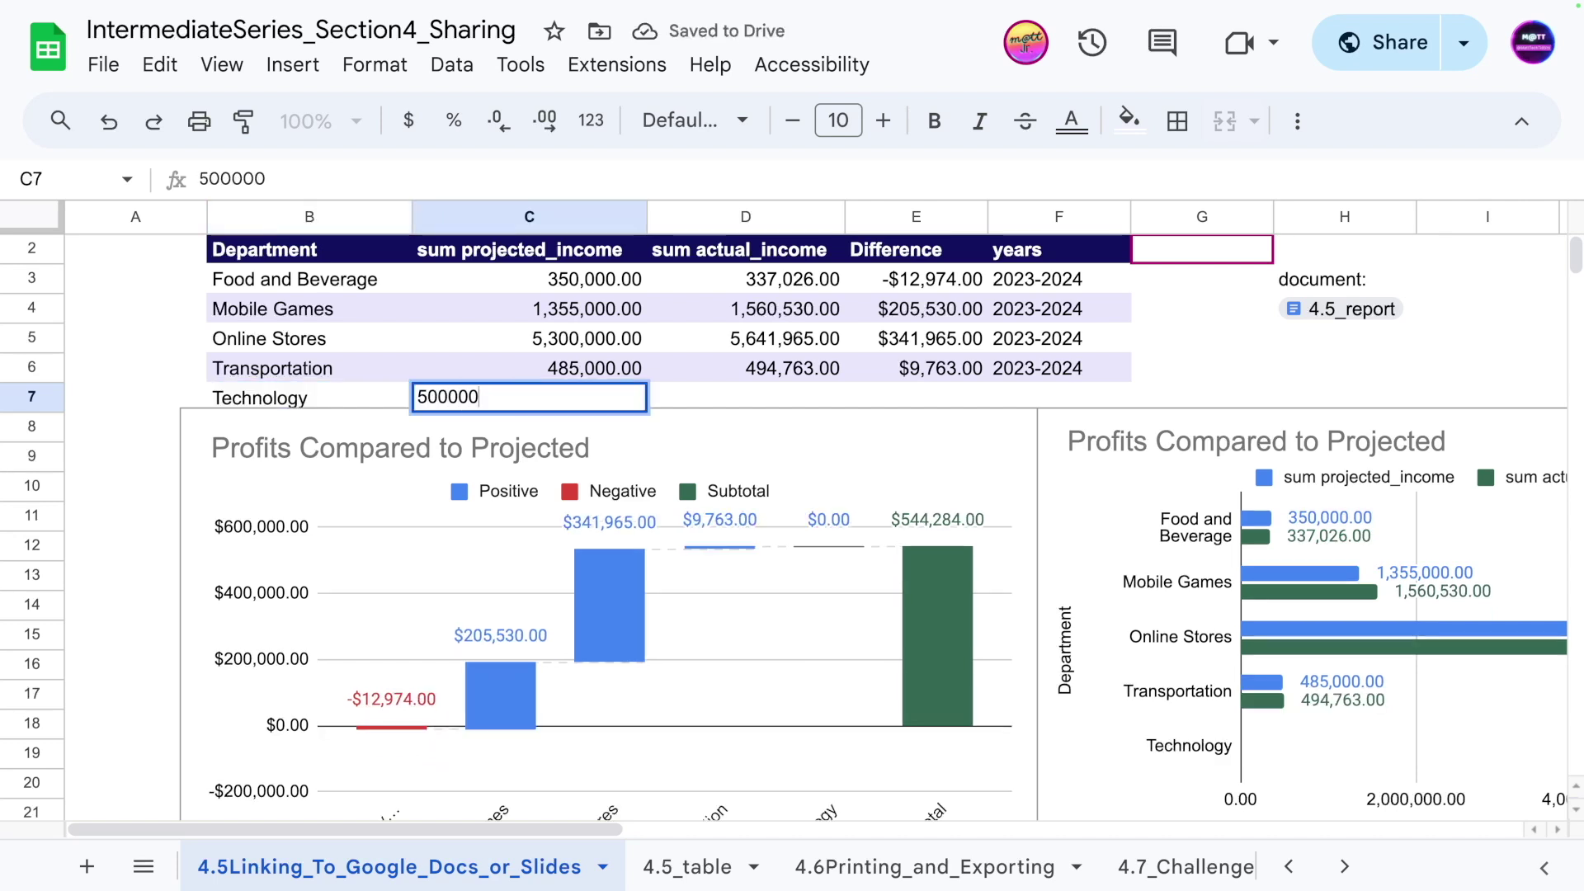
key(Tab)
text(555555)
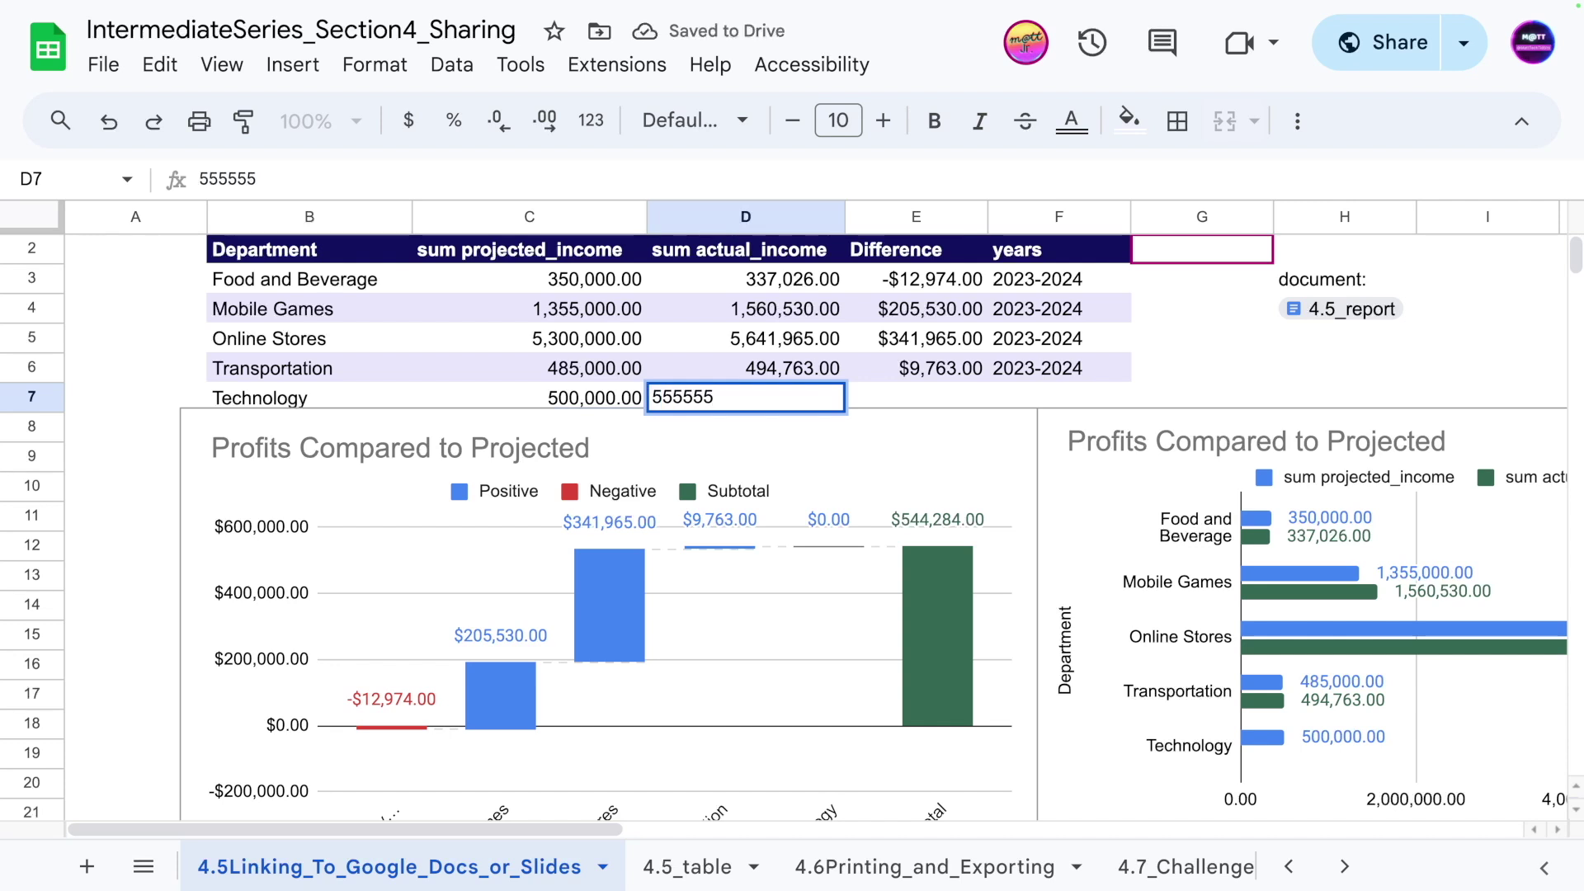
key(Tab)
- Copy E6's Difference formula and F6's 2023-2024 value down into row 7
key(Up)
key(ctrl+c)
key(Down)
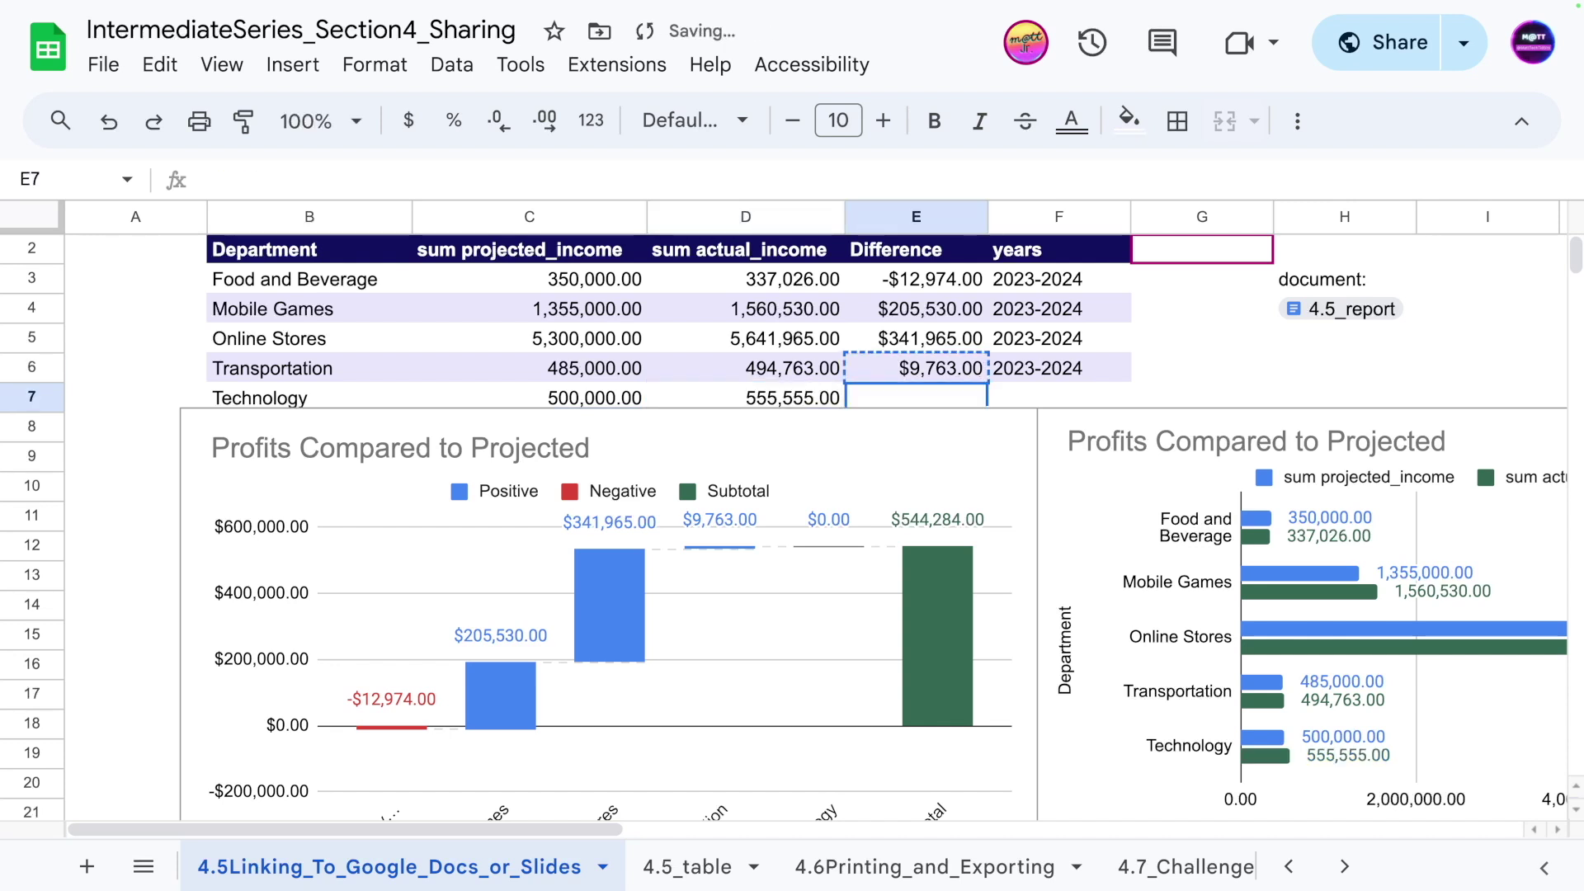
key(ctrl+v)
key(Right)
key(Up)
key(ctrl+c)
key(Down)
key(ctrl+v)
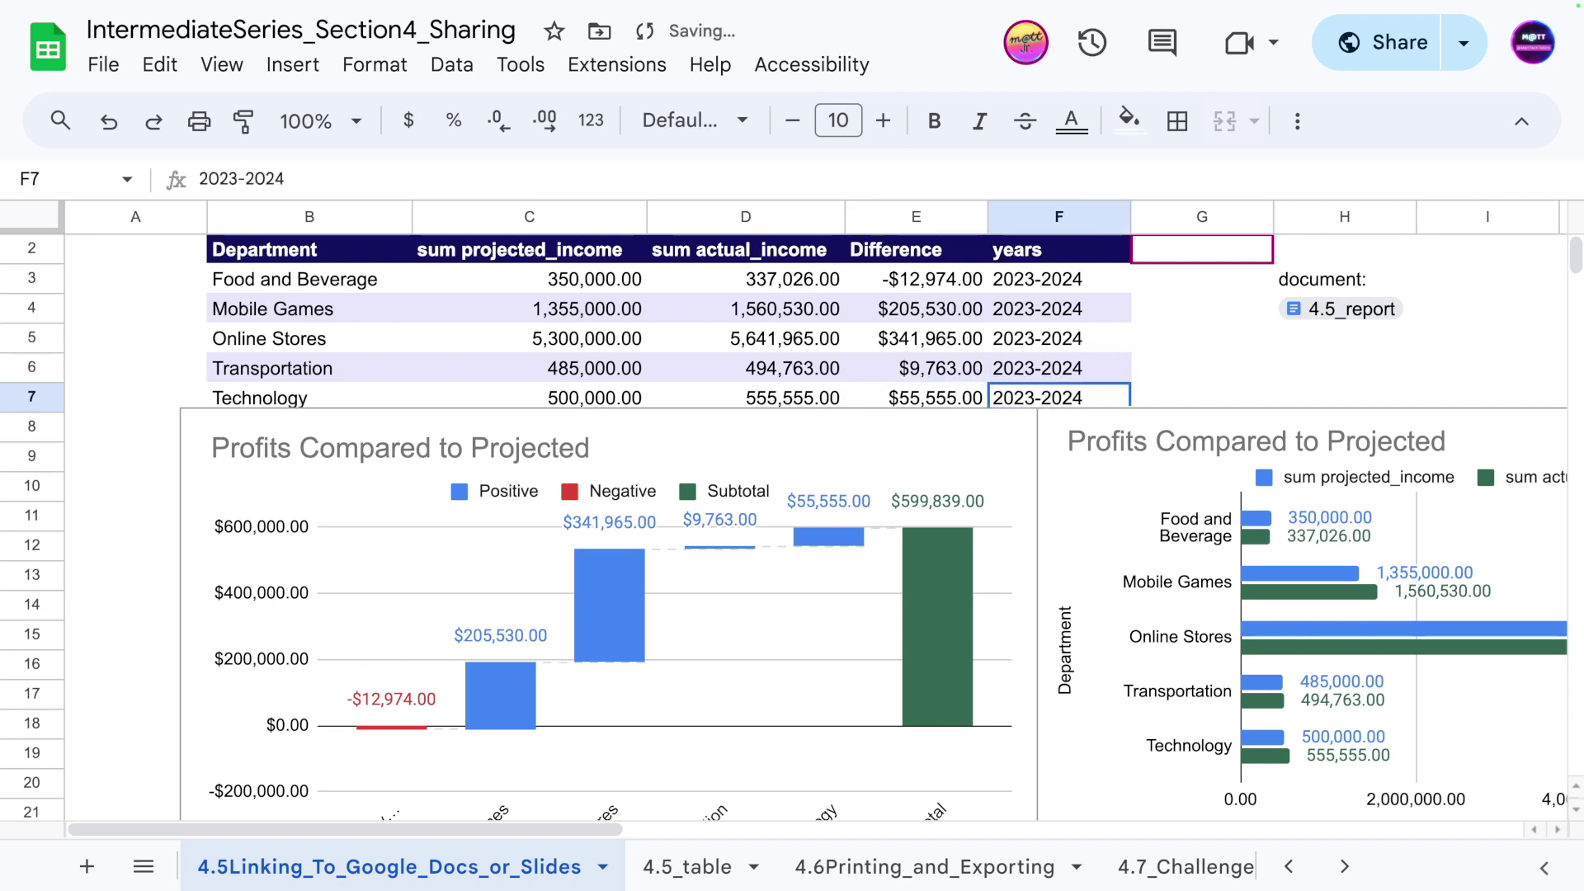
key(Left)
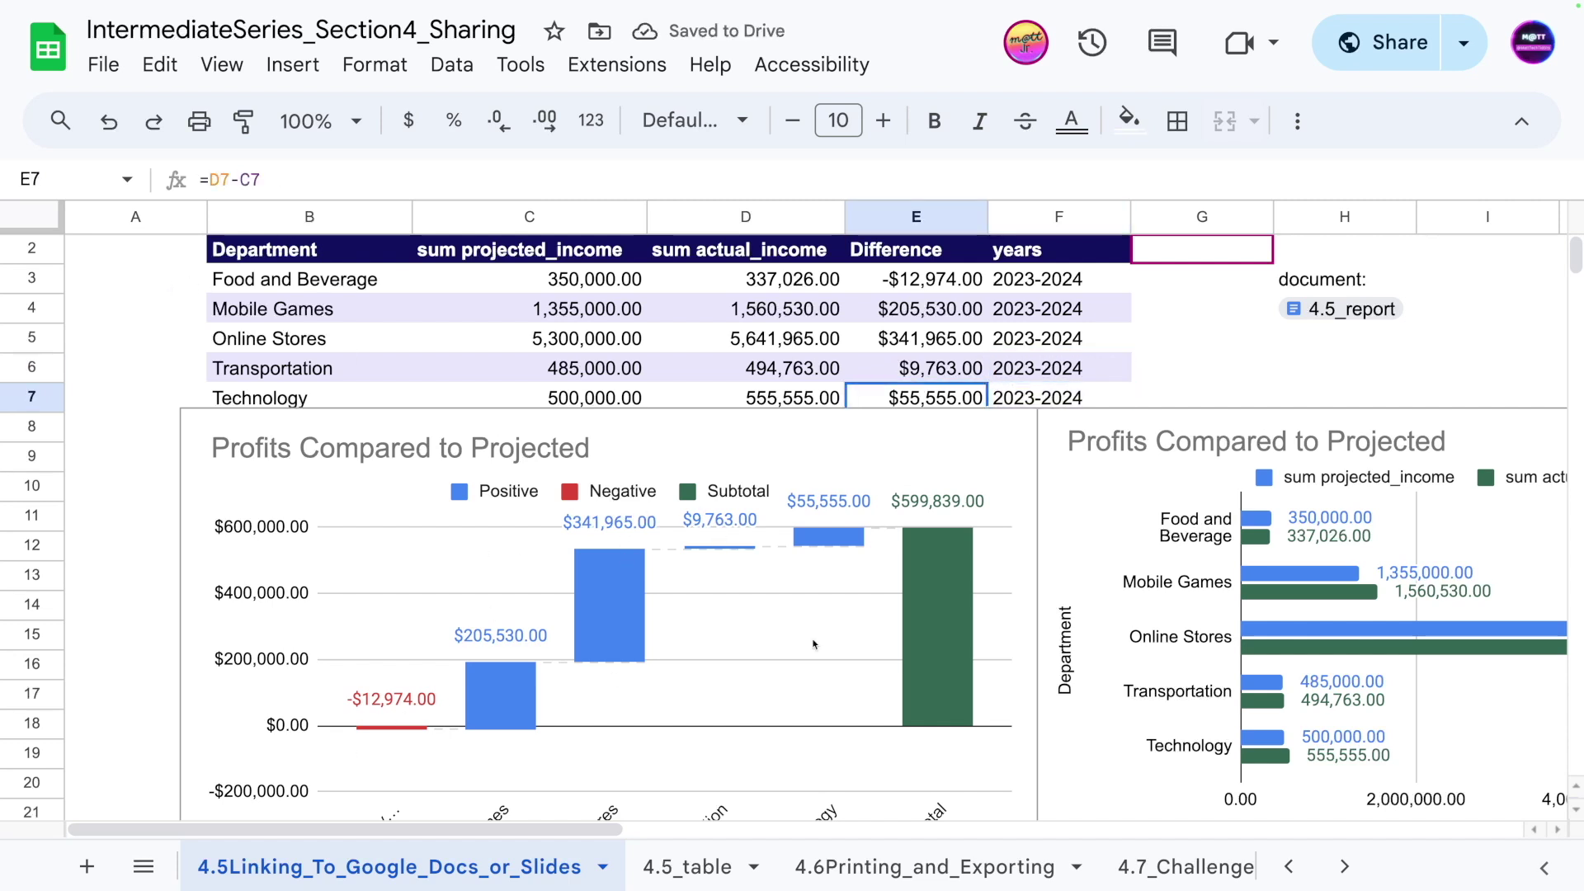
- Enlarge the bar chart to show Technology, check the waterfall chart, and switch to 4.5_report
scroll(861, 659, down, 1)
scroll(946, 521, down, 5)
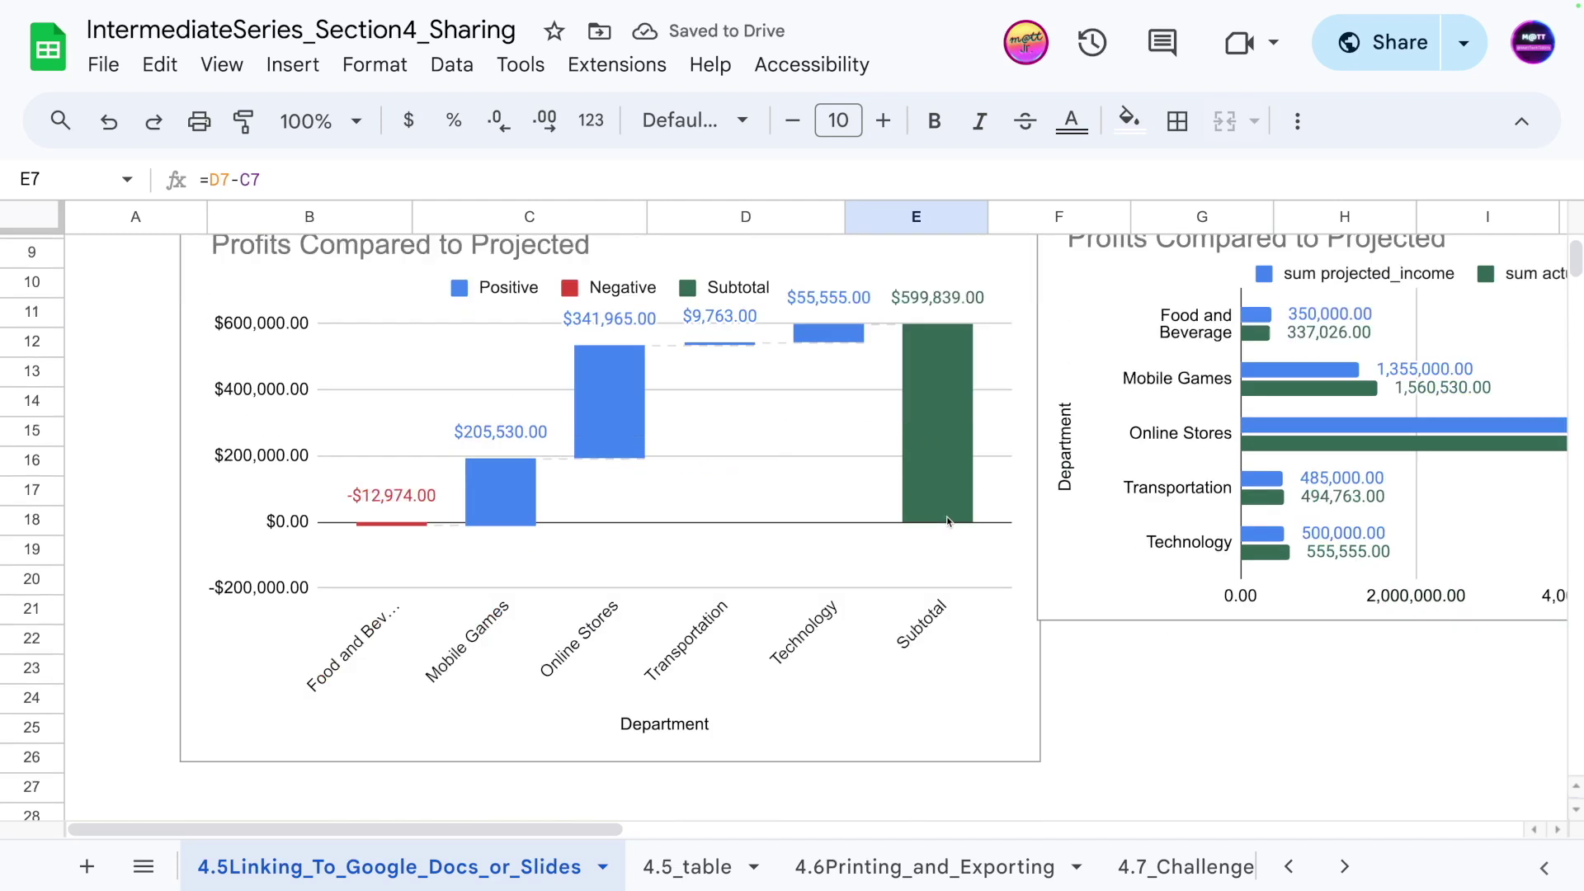
click(1315, 609)
drag(1446, 623, 1286, 639)
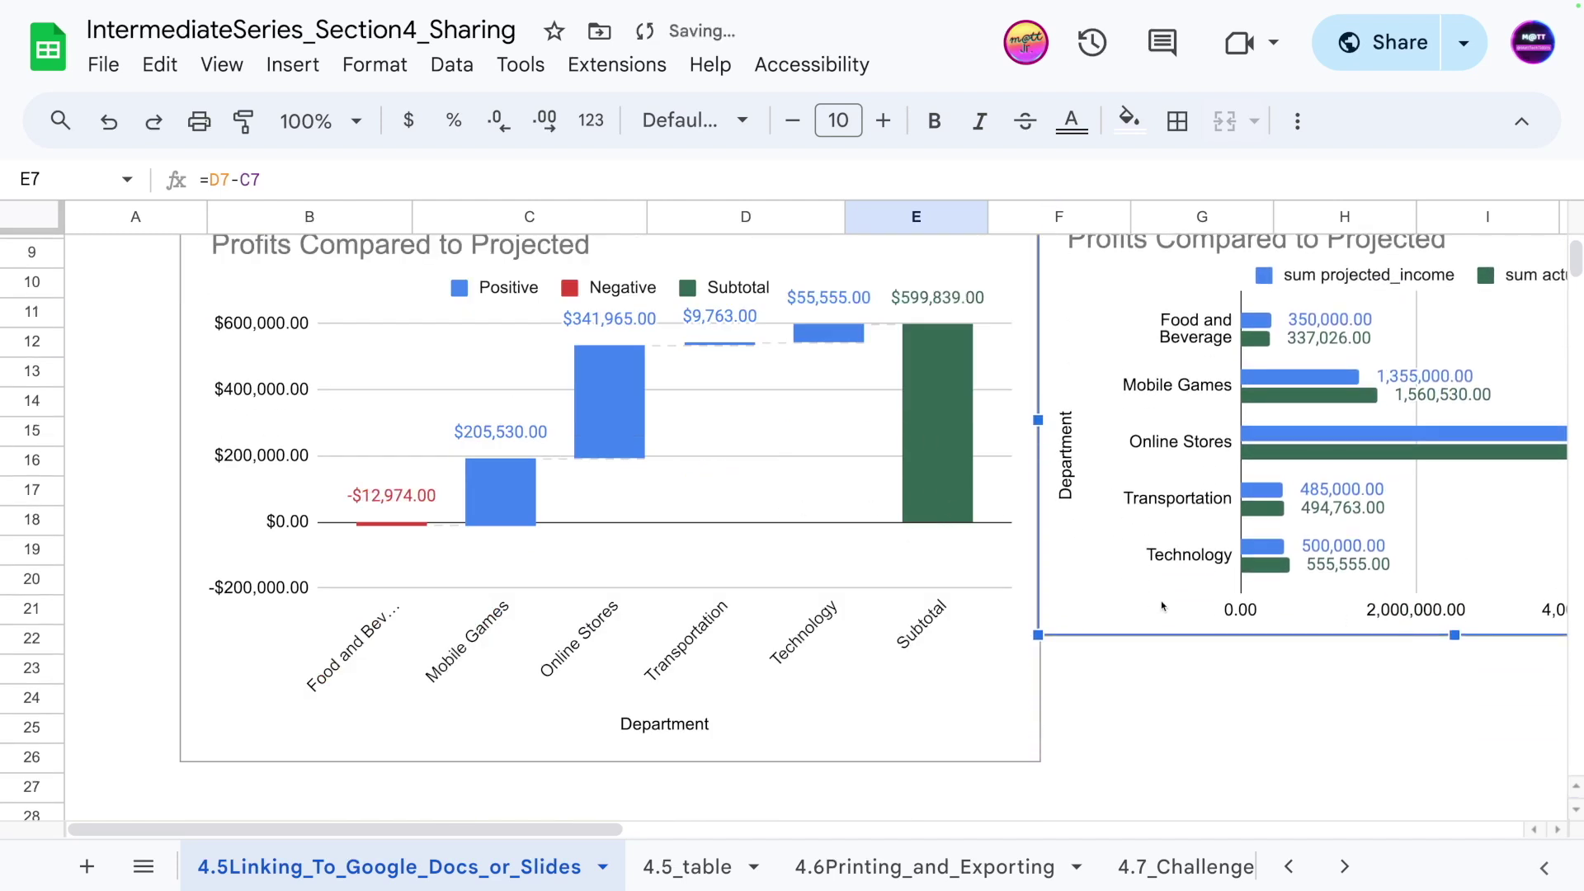
click(744, 568)
scroll(744, 568, up, 3)
scroll(738, 588, down, 3)
scroll(1454, 785, up, 3)
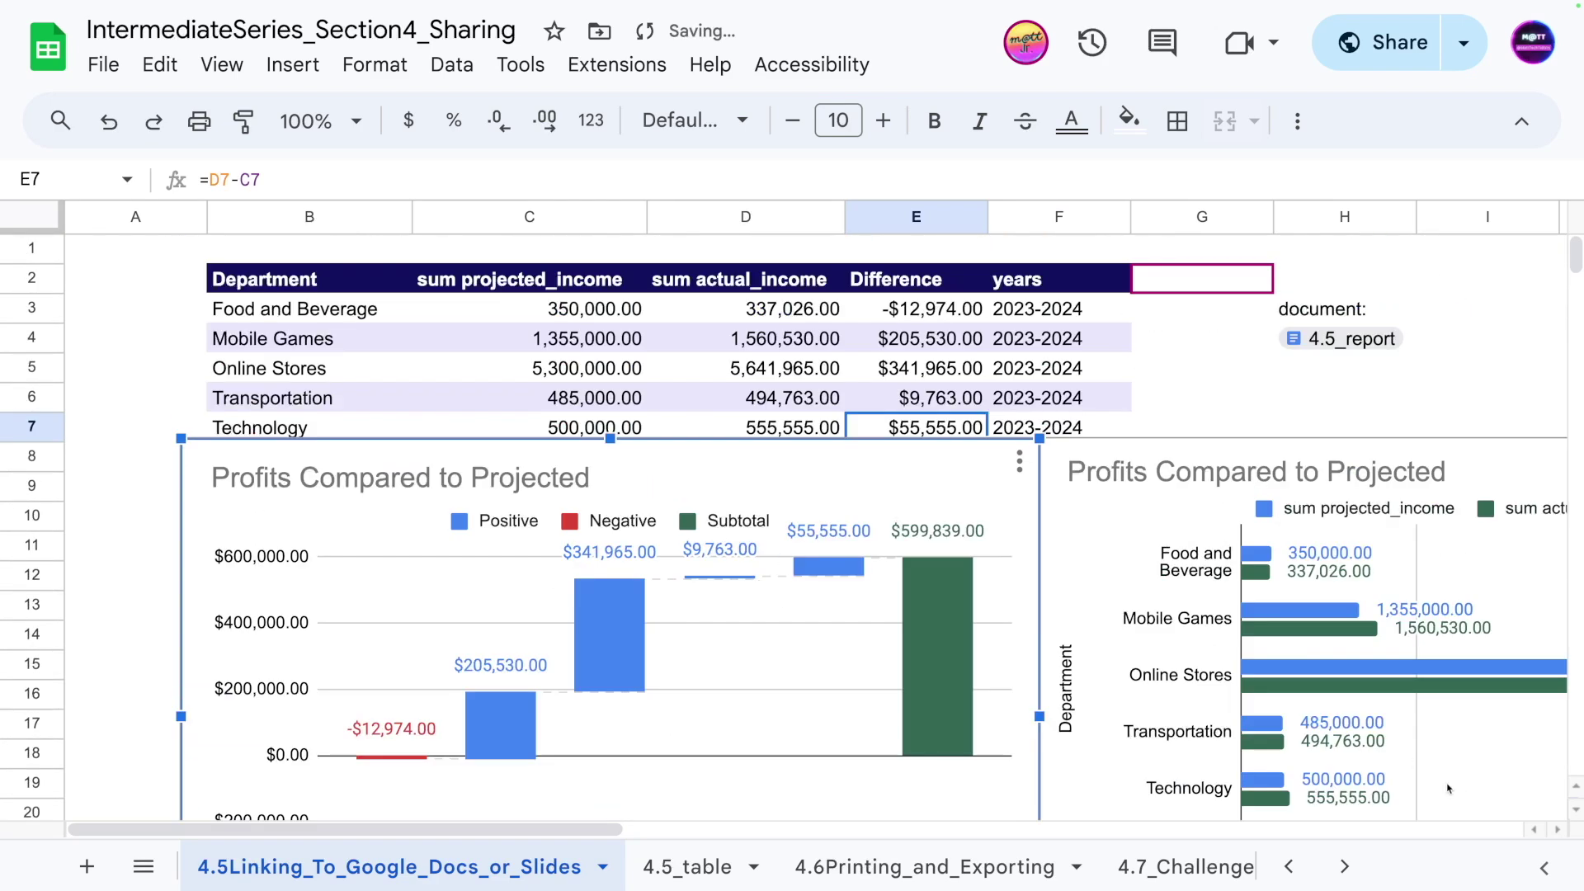
scroll(1266, 730, down, 1)
scroll(782, 718, down, 3)
scroll(907, 660, up, 4)
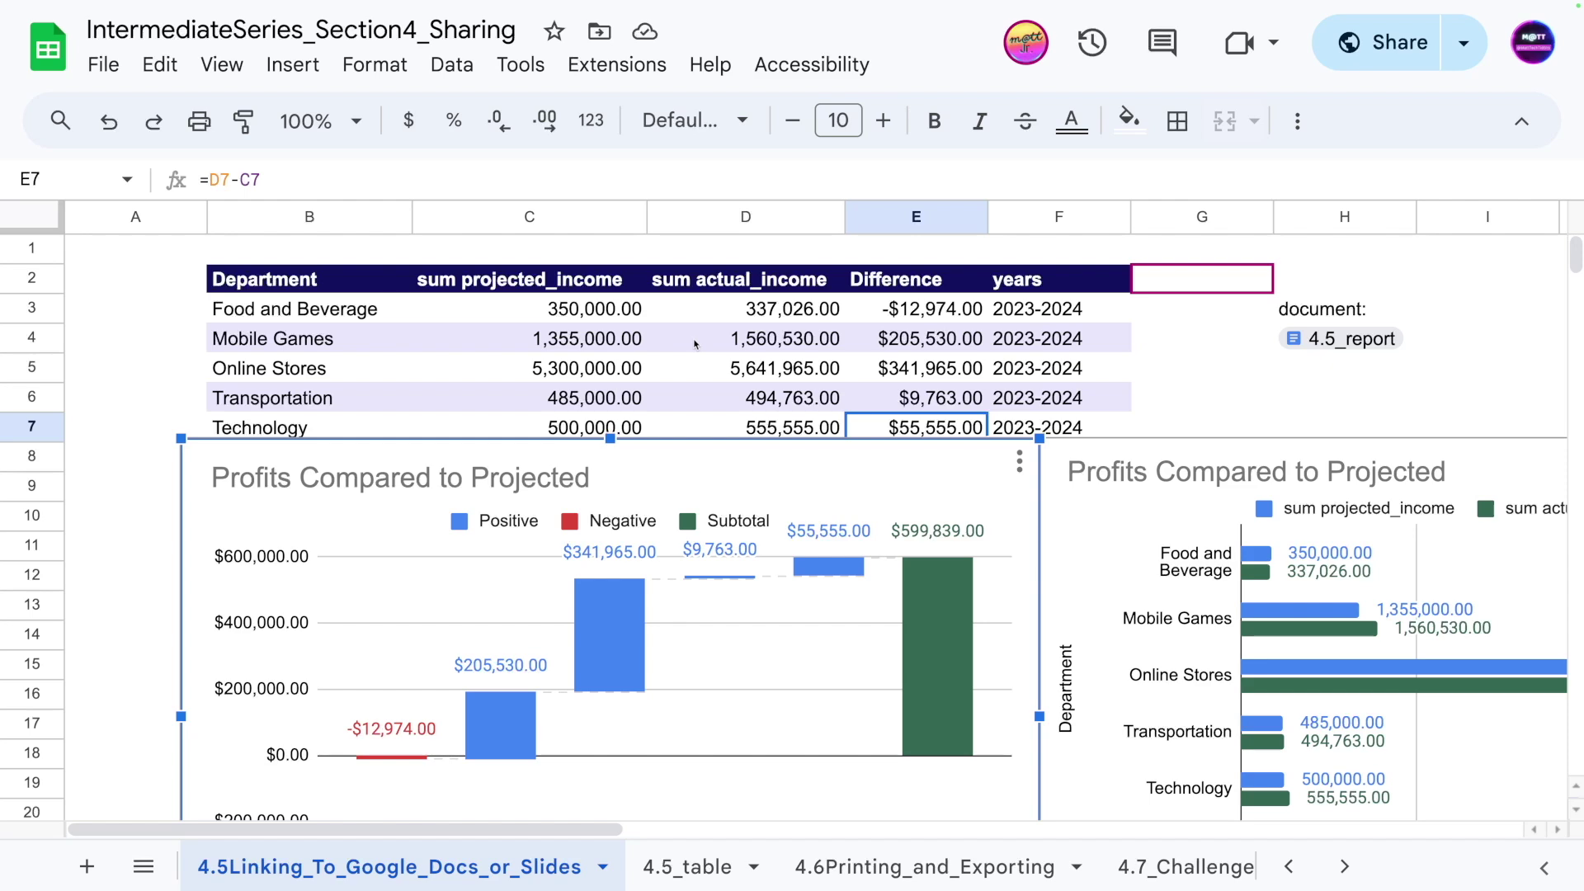
key(ctrl+Tab)
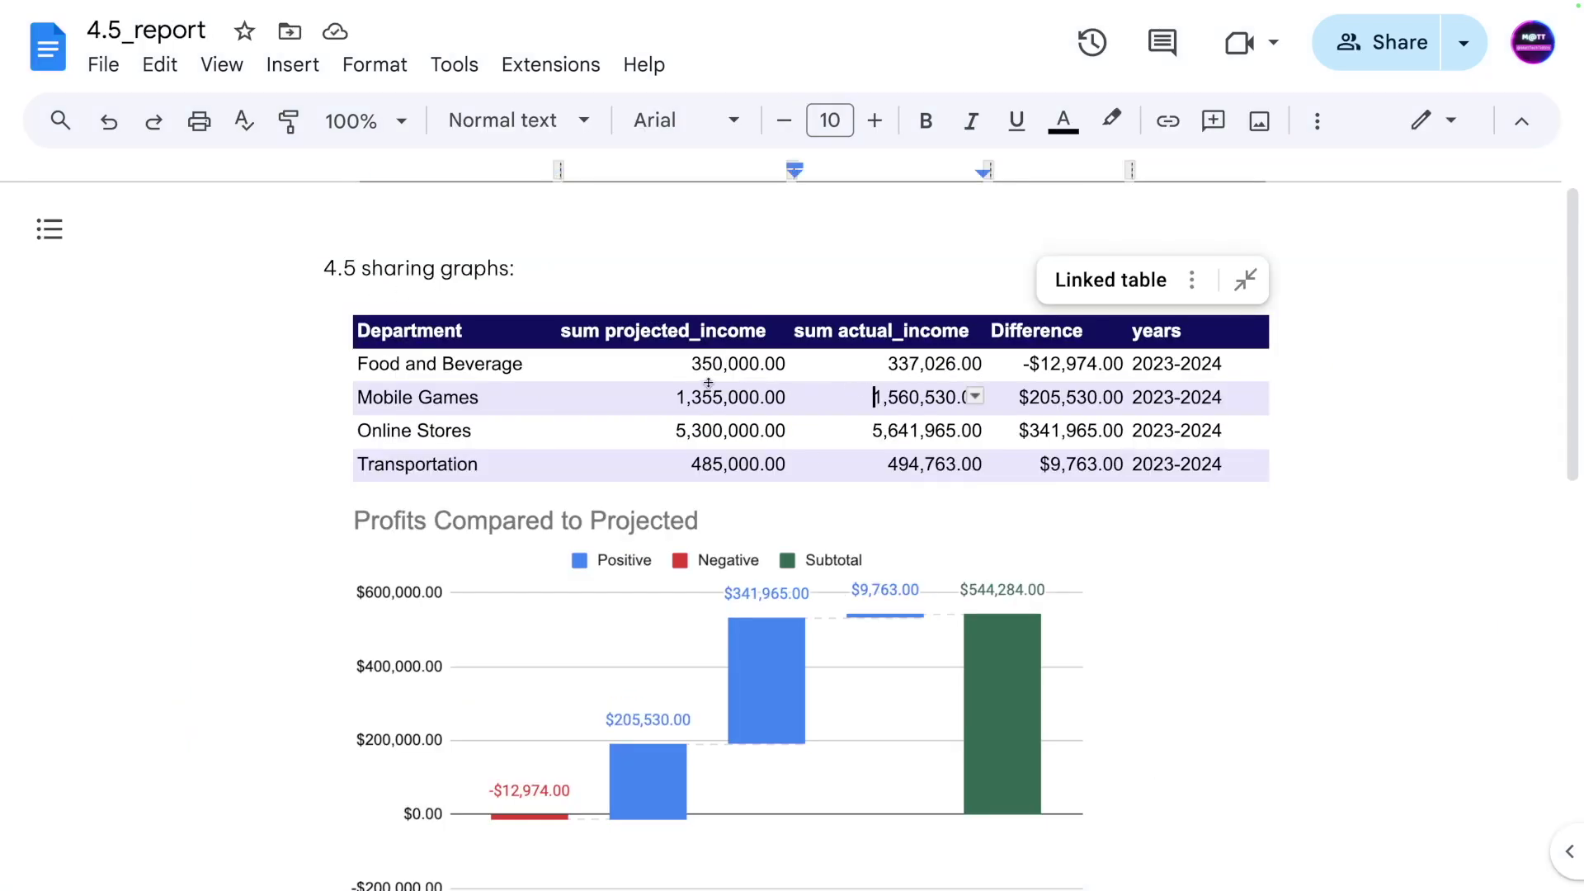
- Select the linked waterfall chart, bar chart and table in the report to check them
scroll(742, 429, down, 2)
click(658, 453)
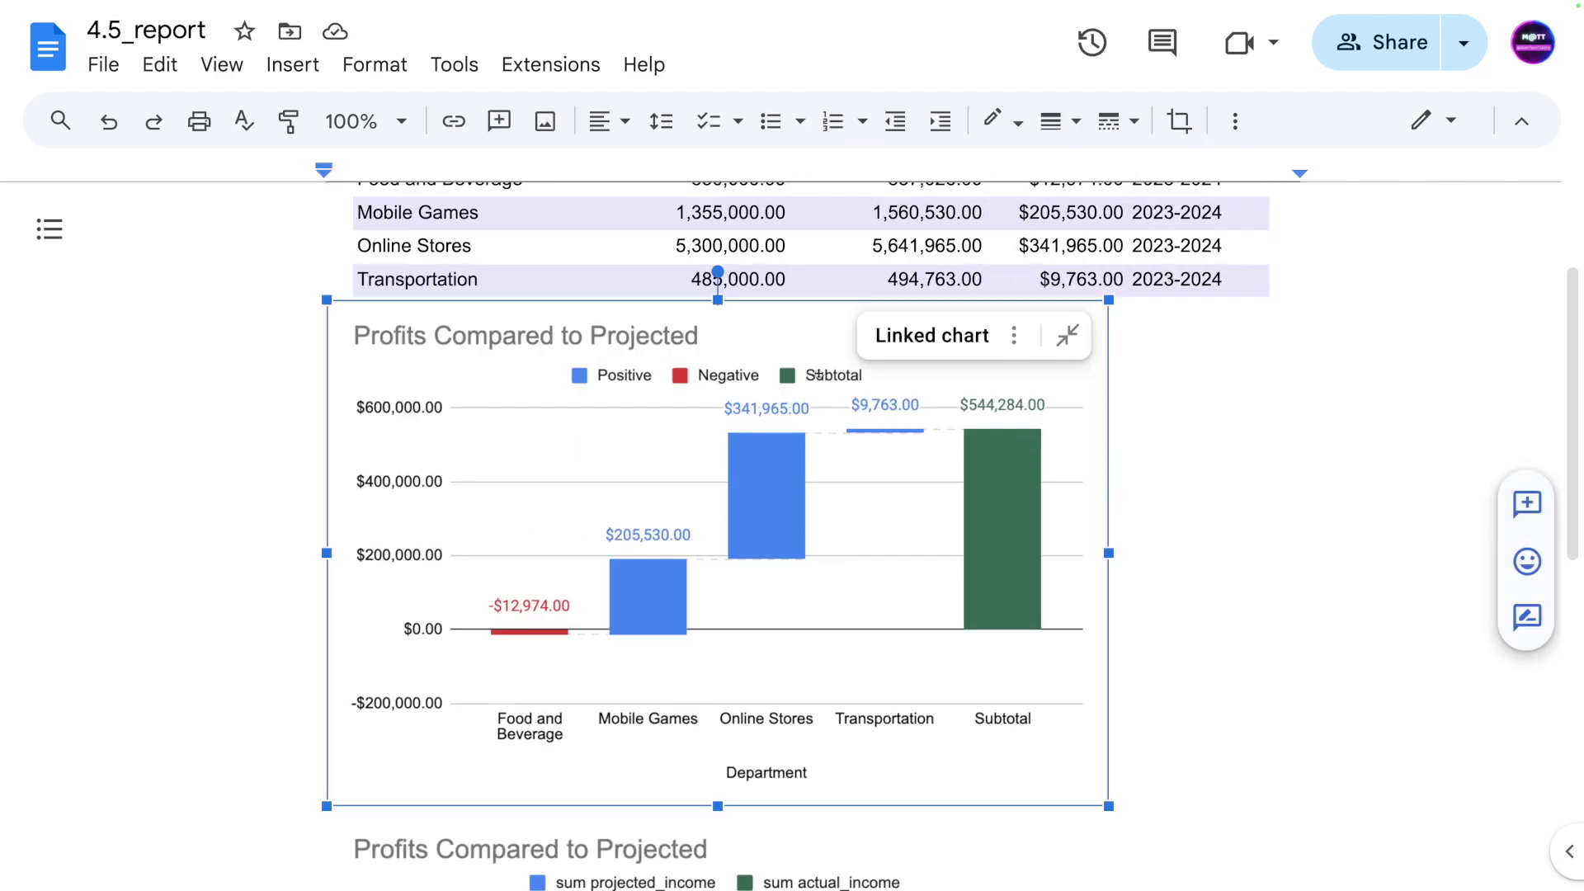
scroll(819, 375, down, 3)
scroll(764, 410, up, 4)
scroll(751, 454, down, 5)
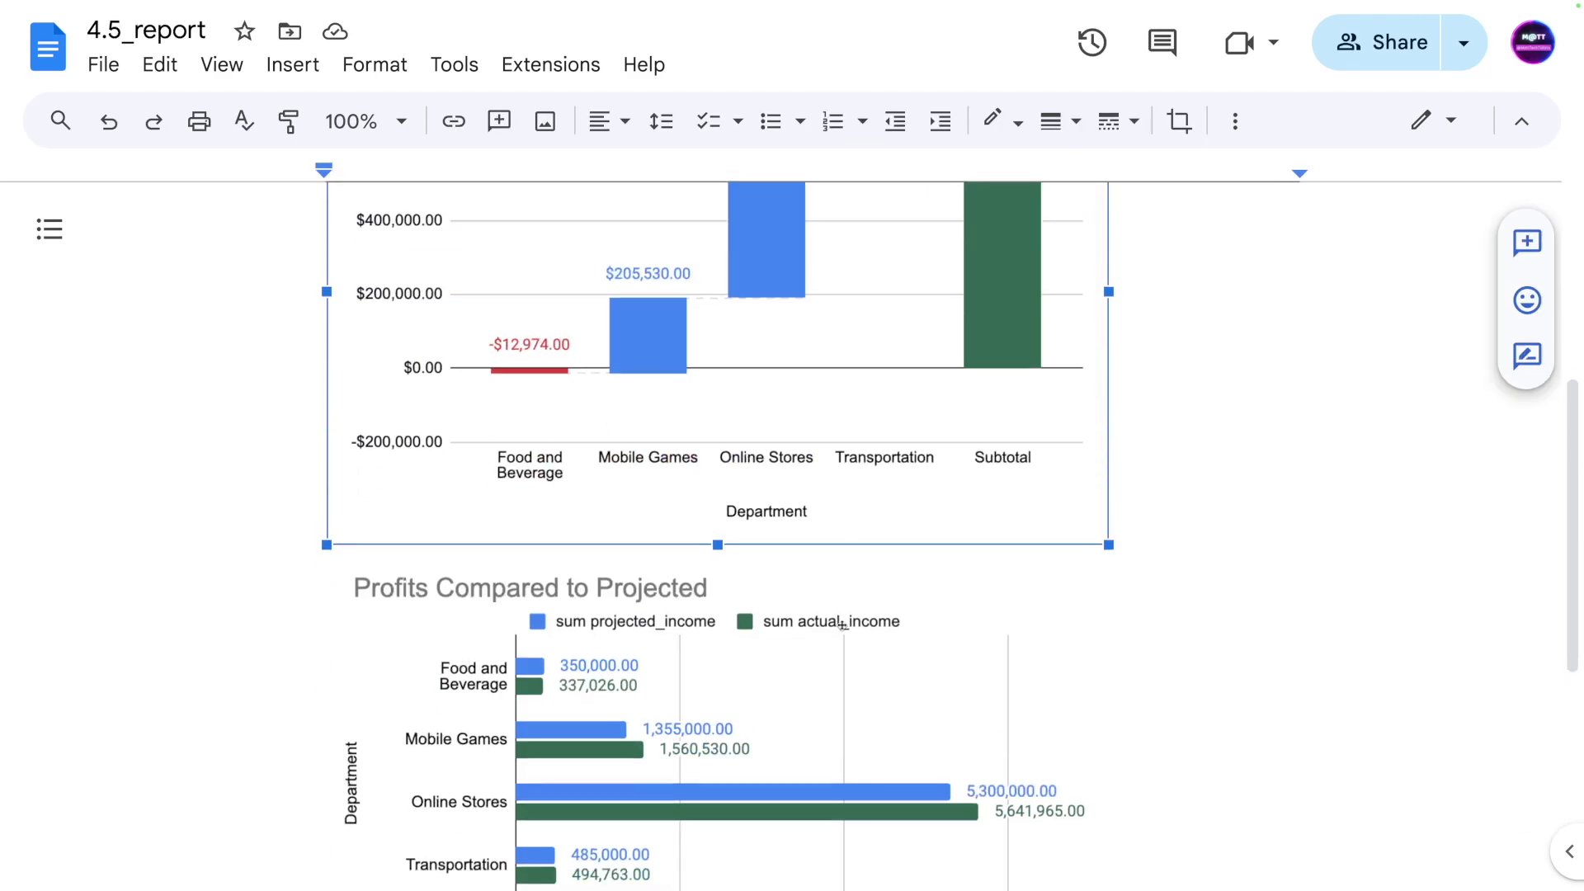
scroll(842, 624, down, 2)
click(883, 514)
scroll(955, 453, up, 7)
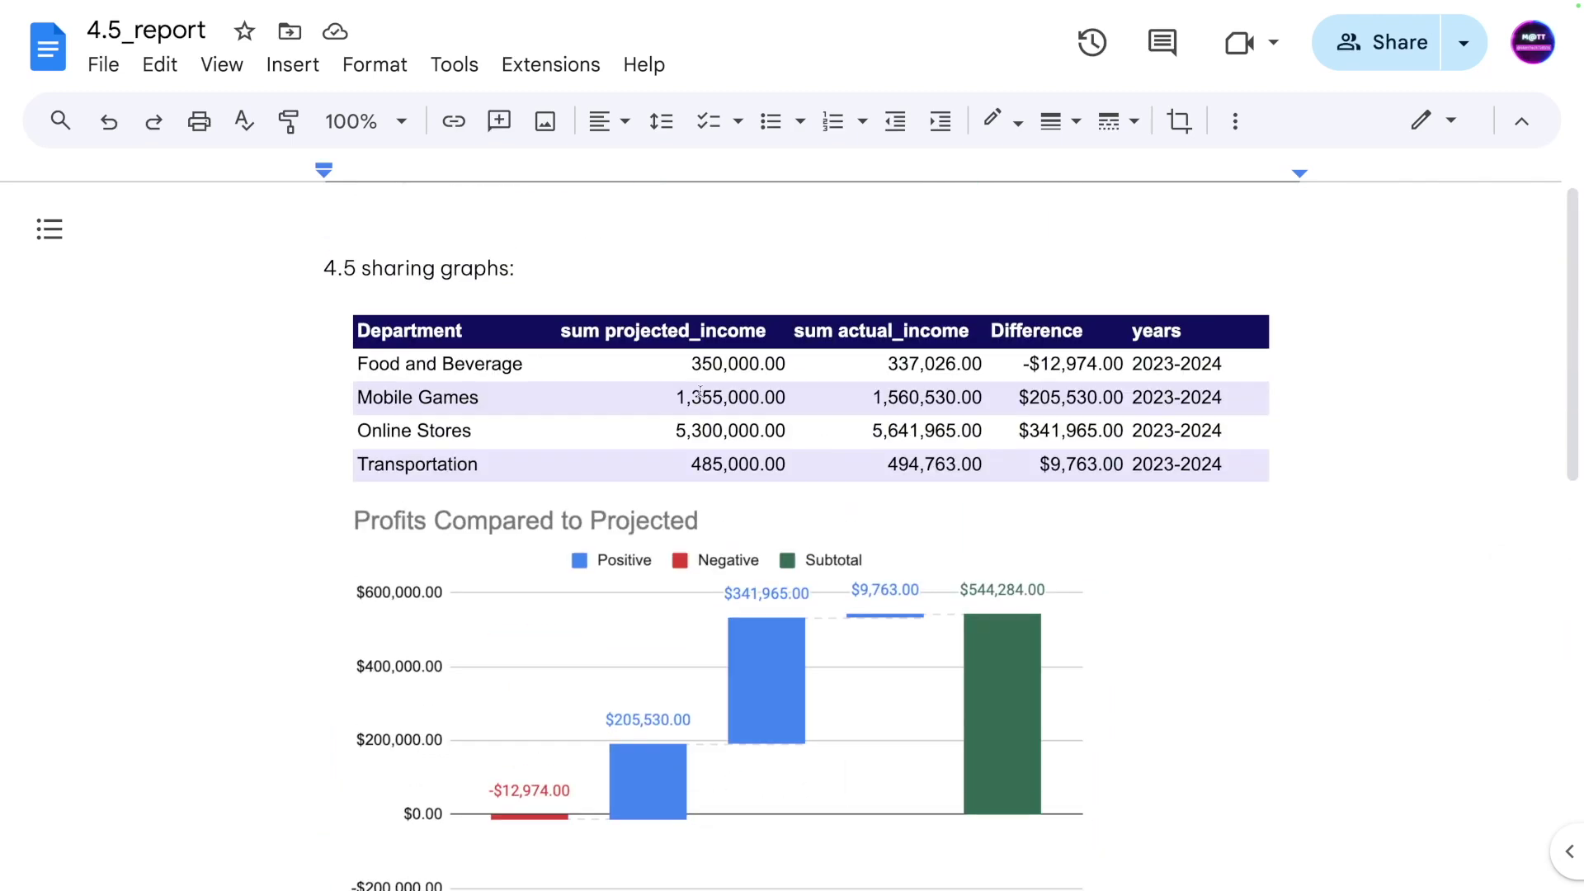
click(666, 363)
click(594, 381)
scroll(711, 609, down, 2)
- Click Update on the waterfall chart, check the bar chart's link, then reselect the waterfall chart
click(721, 592)
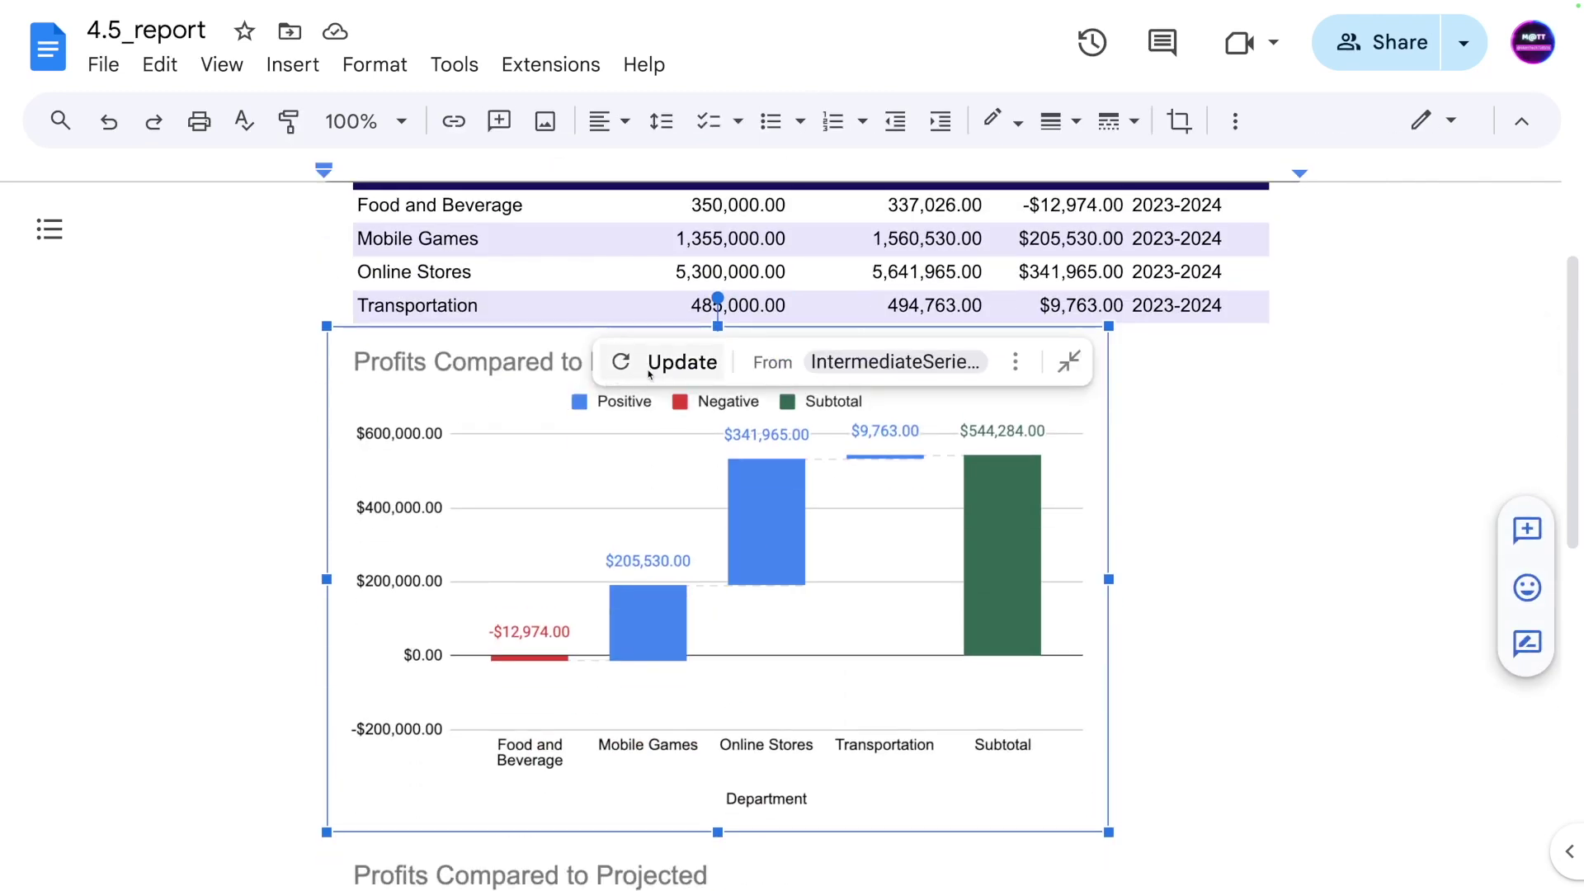
click(648, 366)
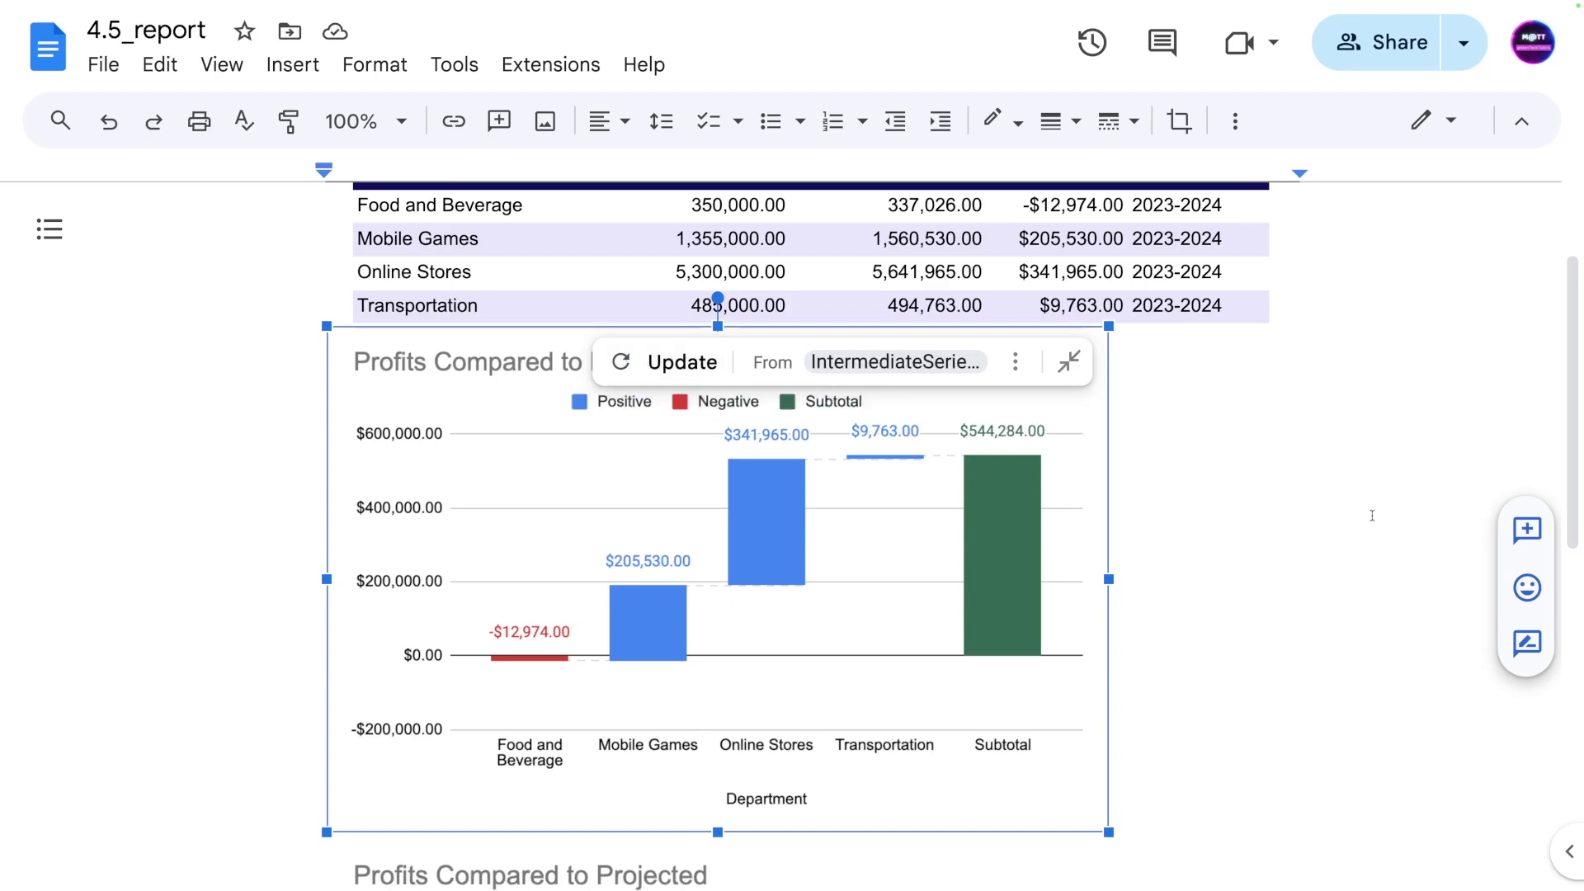
click(1114, 825)
scroll(989, 551, down, 5)
scroll(989, 552, up, 7)
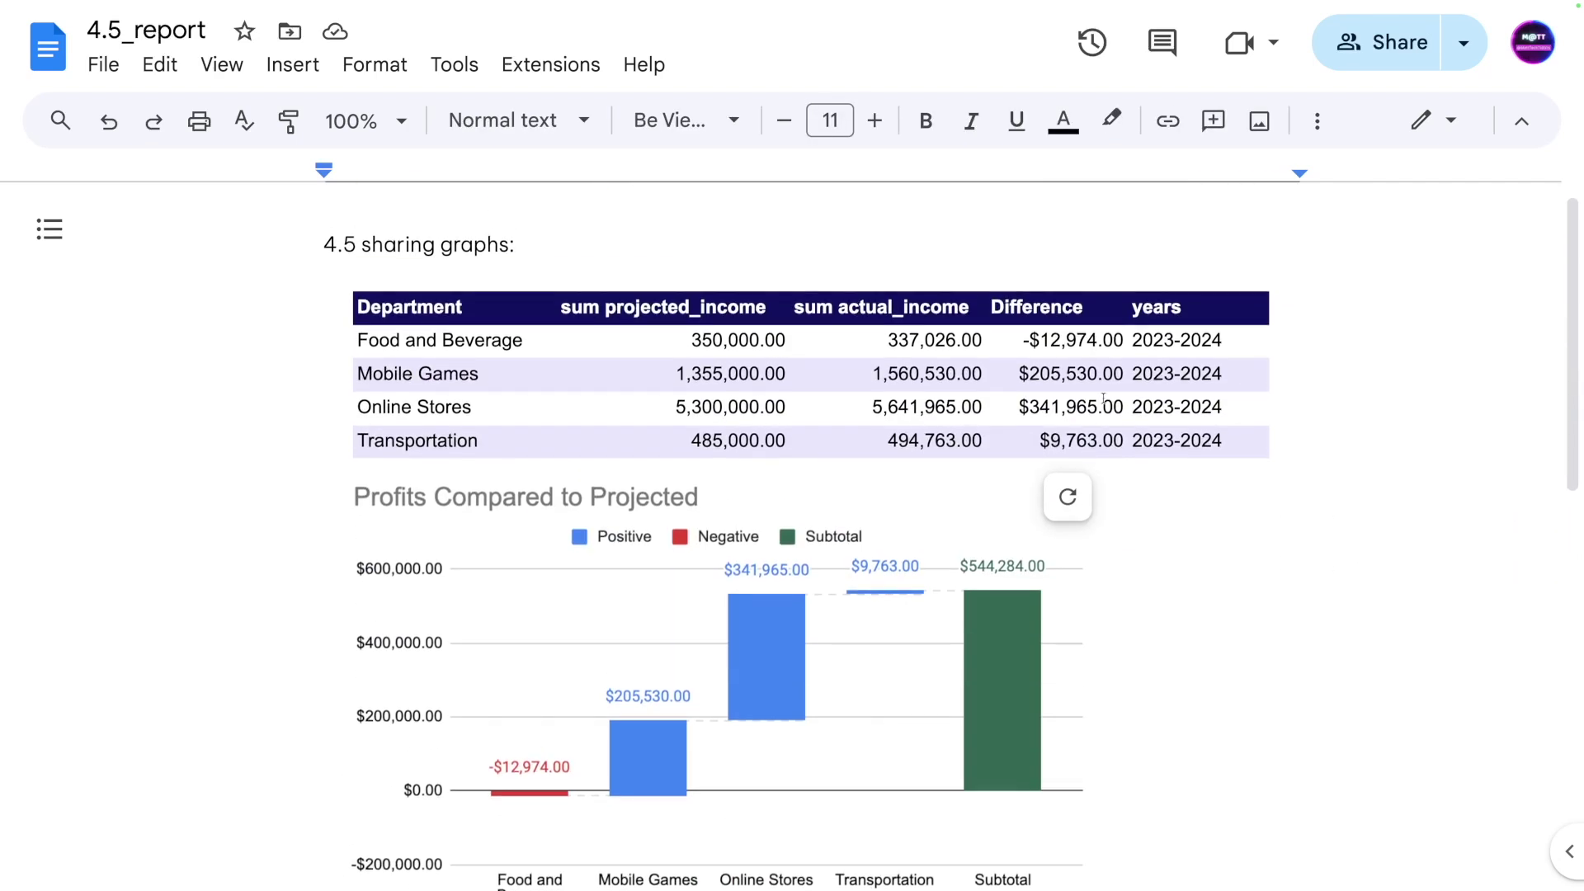
scroll(1064, 495, down, 7)
click(993, 564)
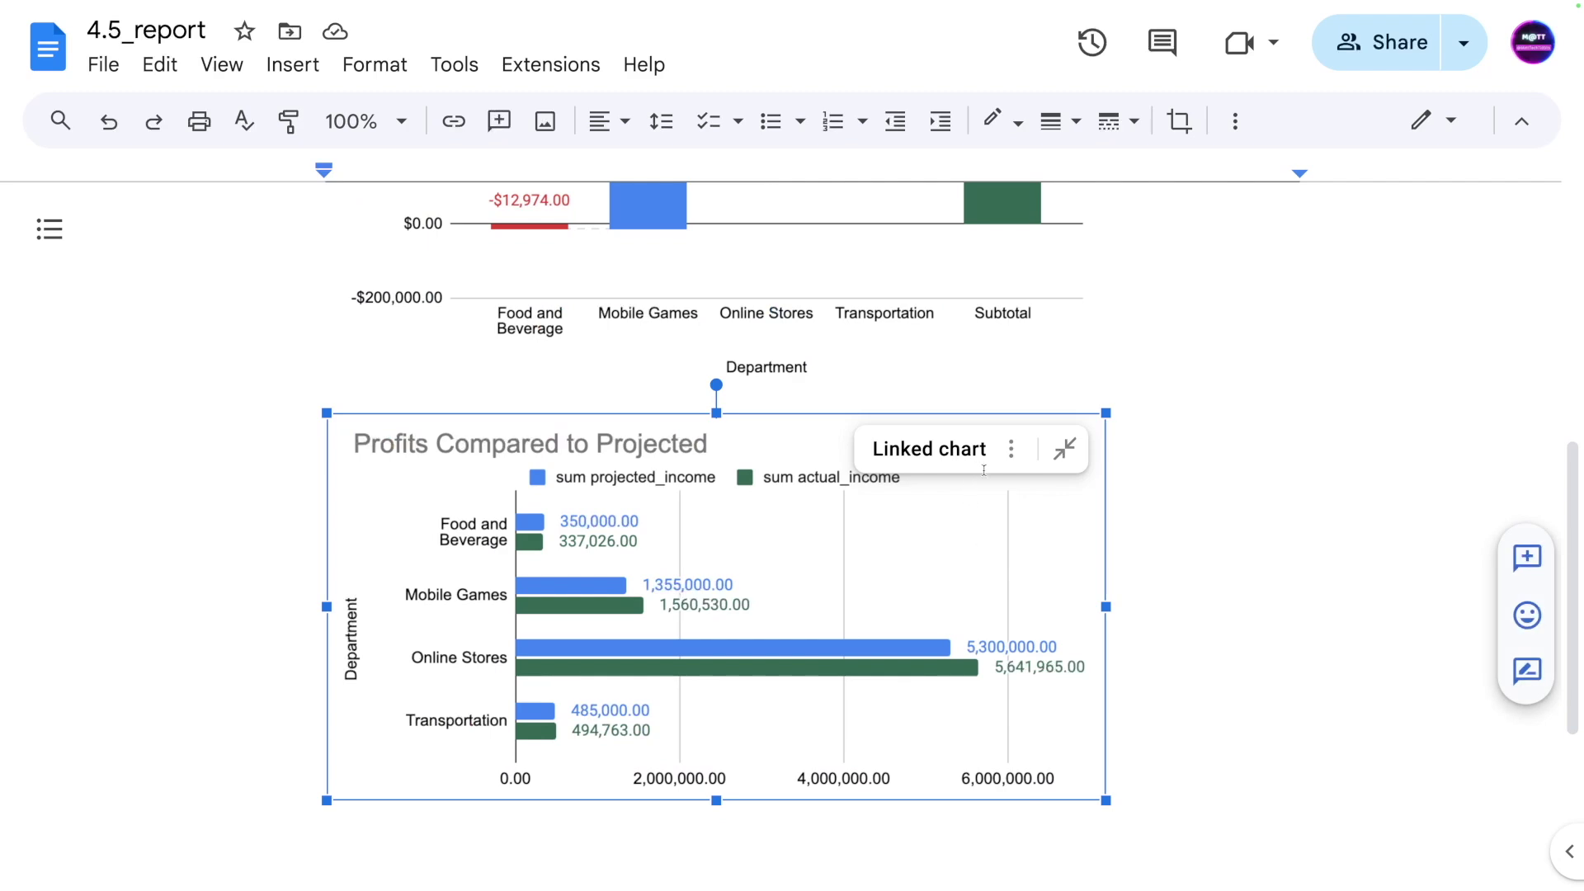
click(1226, 498)
scroll(1154, 503, up, 7)
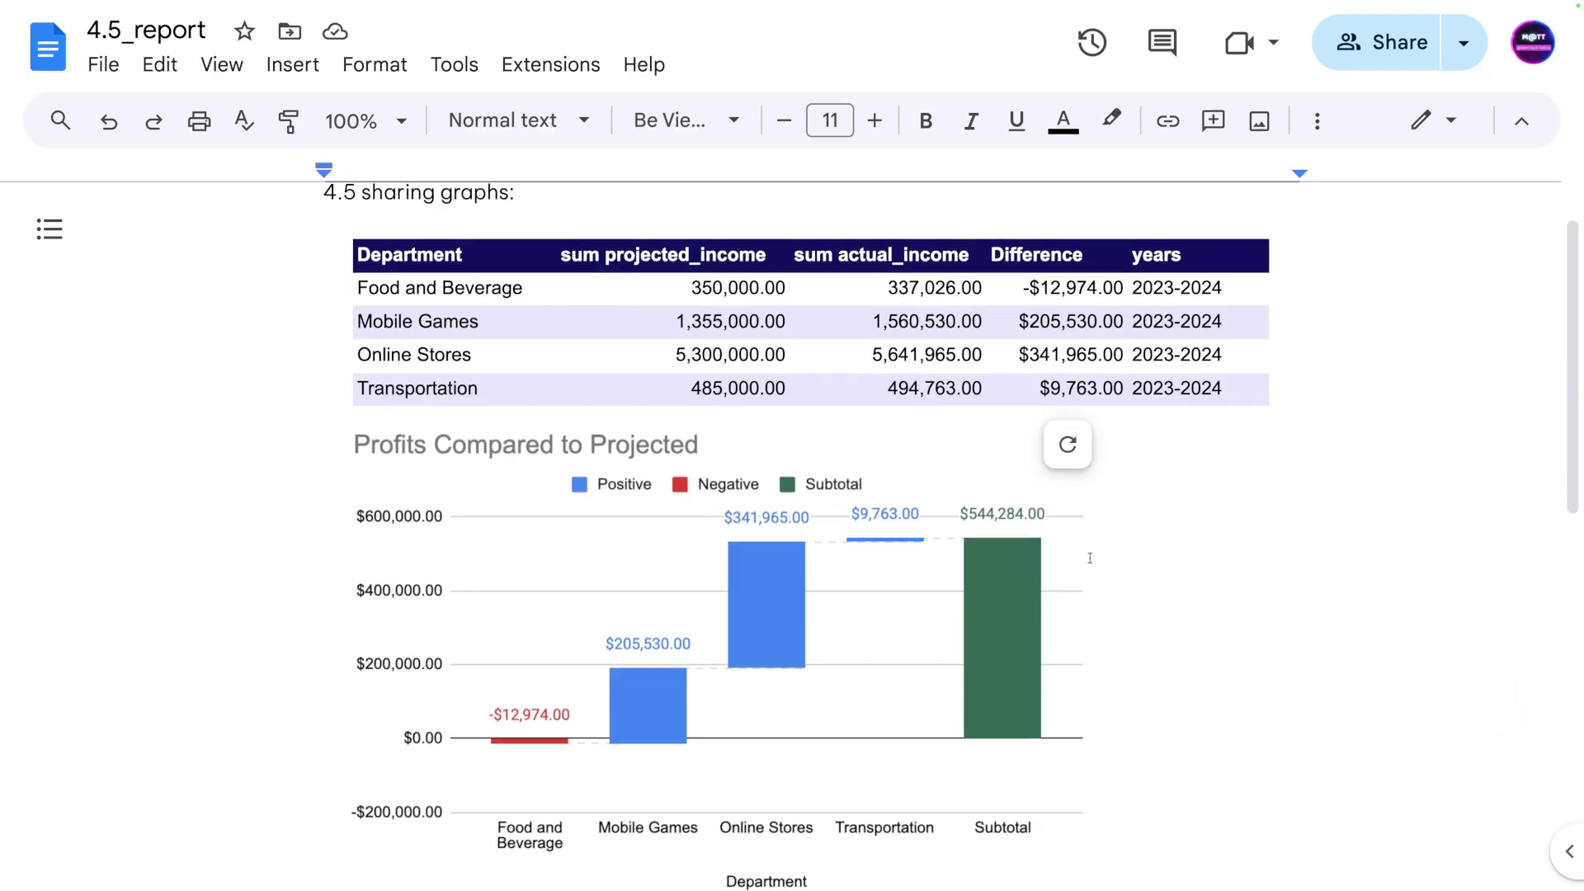
scroll(1067, 522, down, 7)
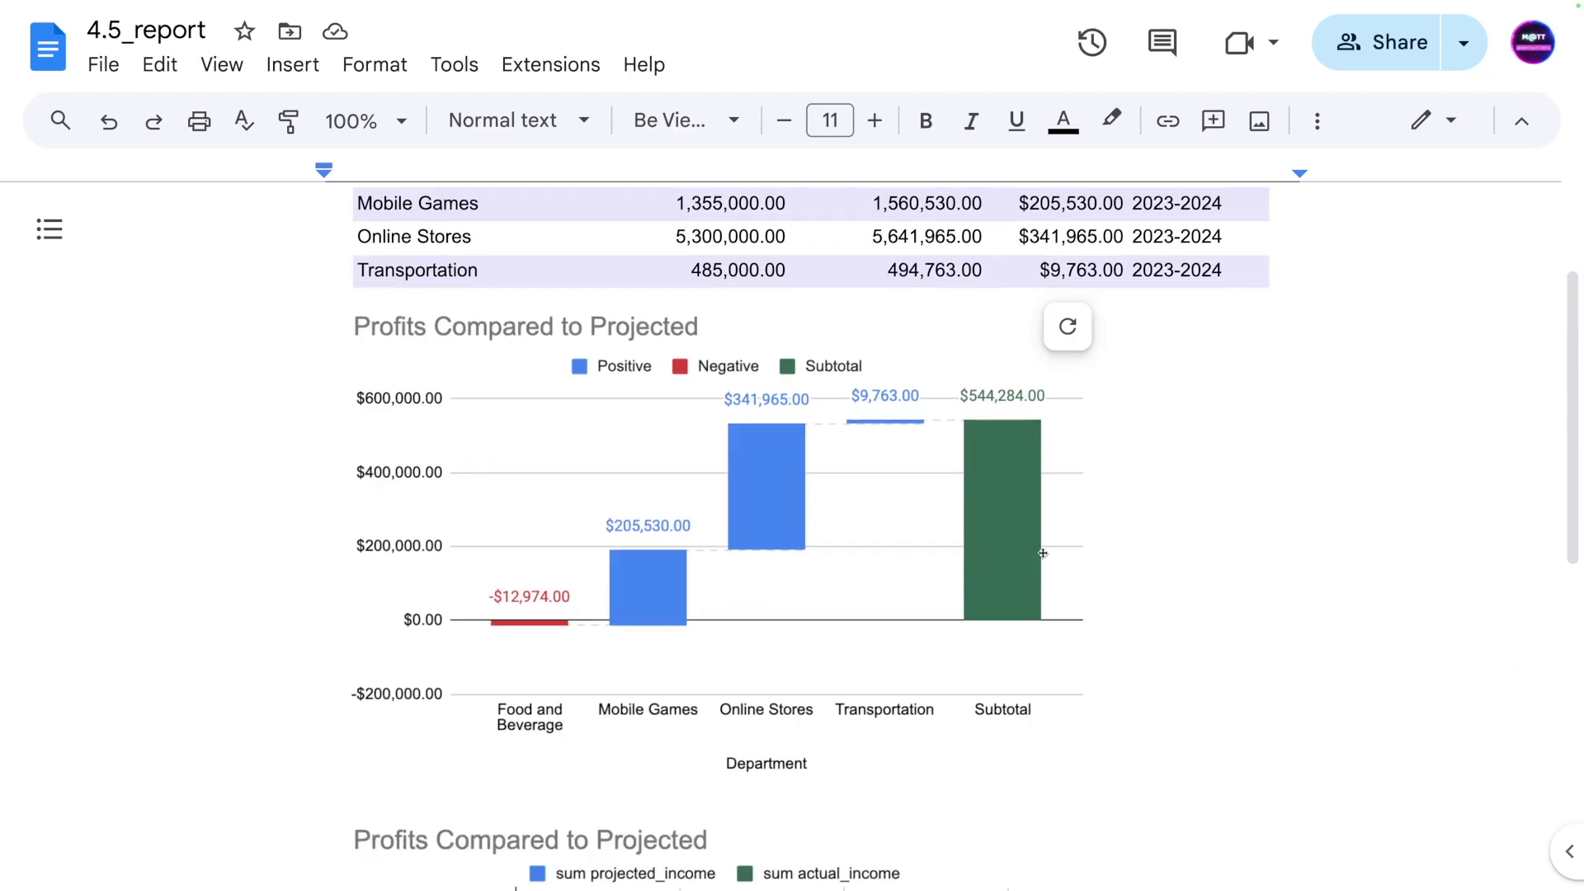
scroll(825, 463, up, 7)
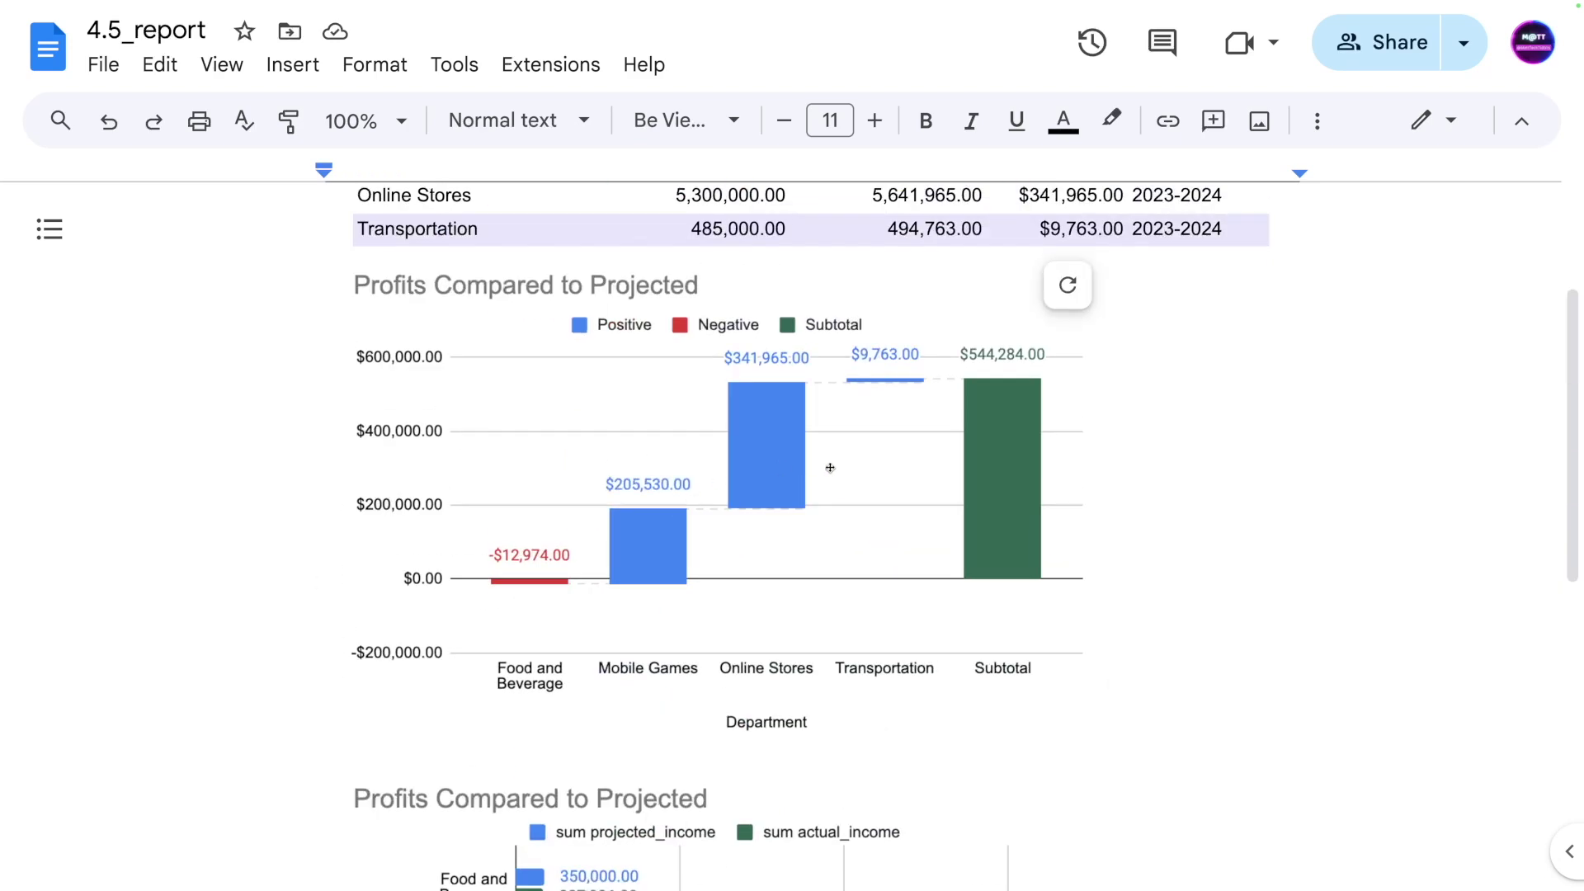
click(1071, 507)
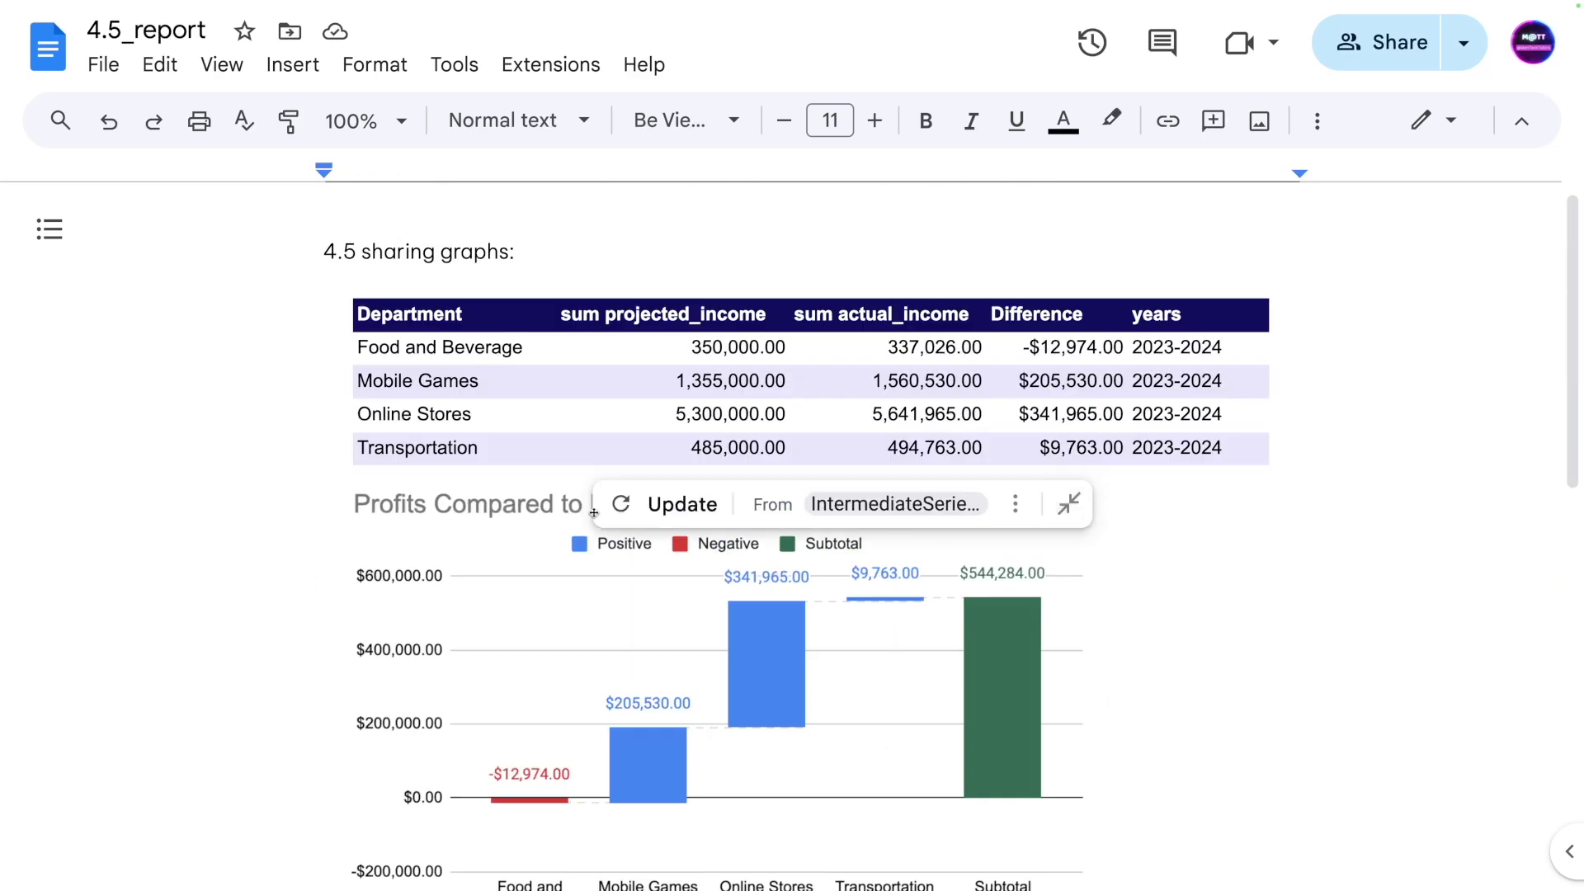
- Update the waterfall chart from the spreadsheet and reload the report
click(676, 504)
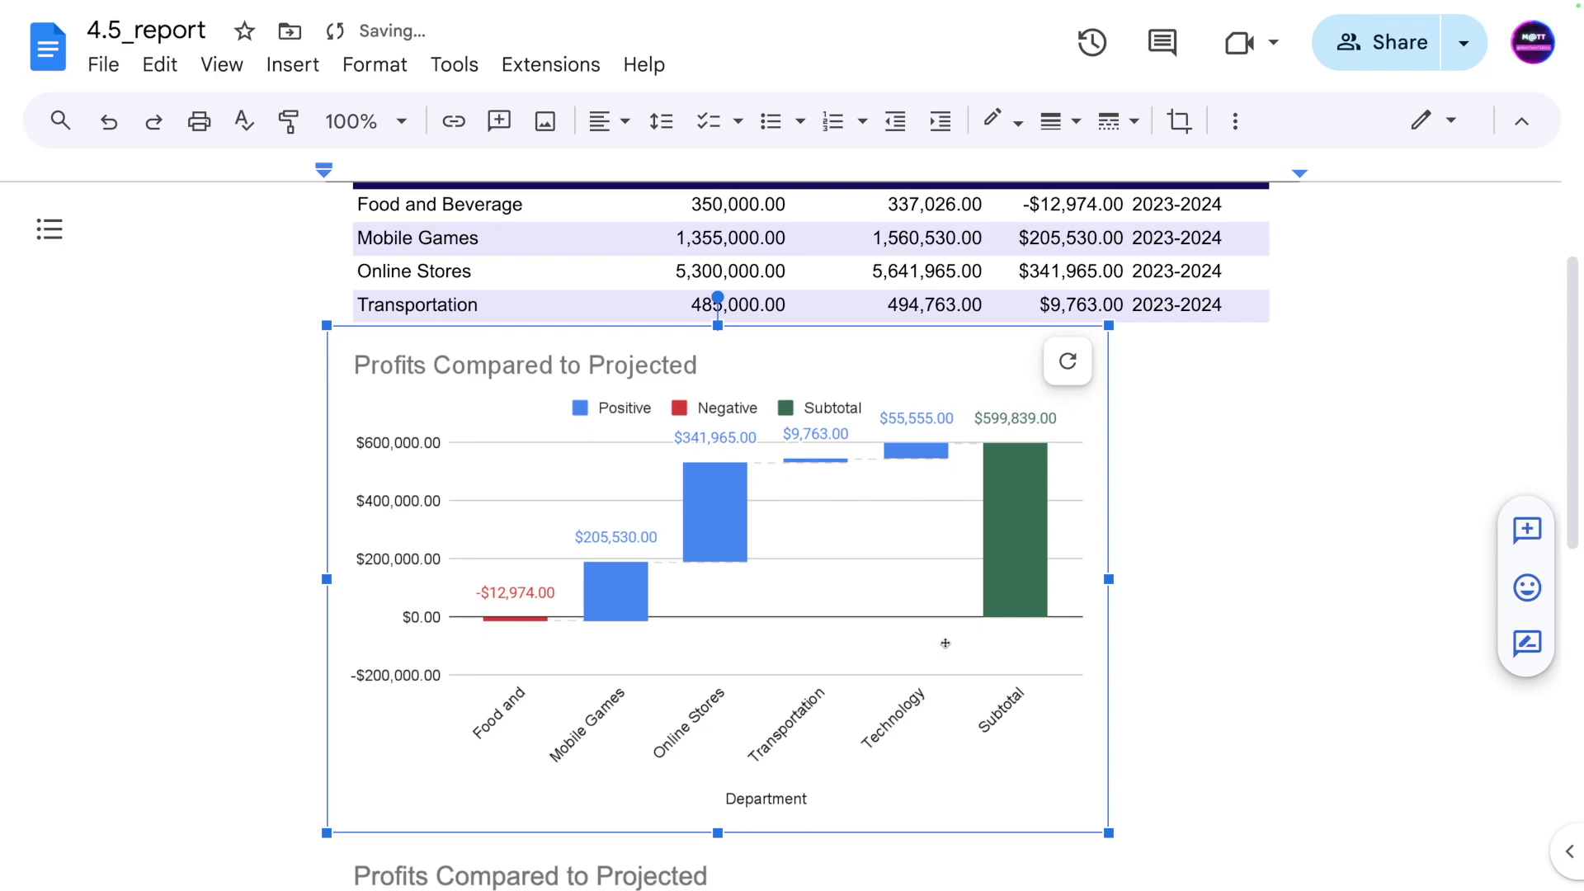
scroll(940, 647, down, 9)
scroll(929, 626, up, 3)
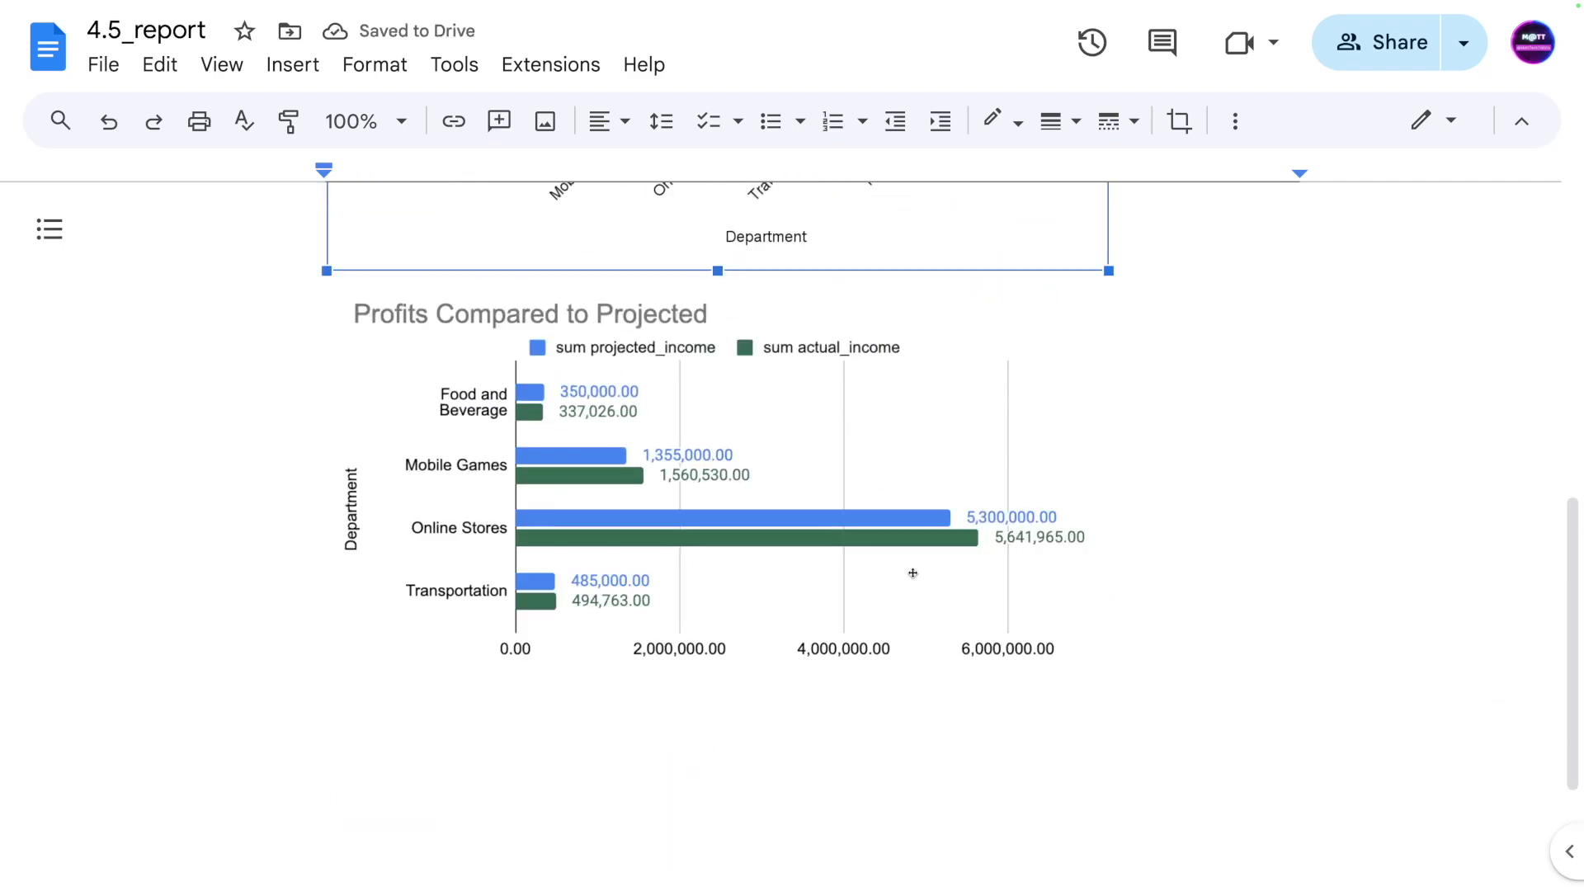
key(F5)
scroll(880, 556, down, 7)
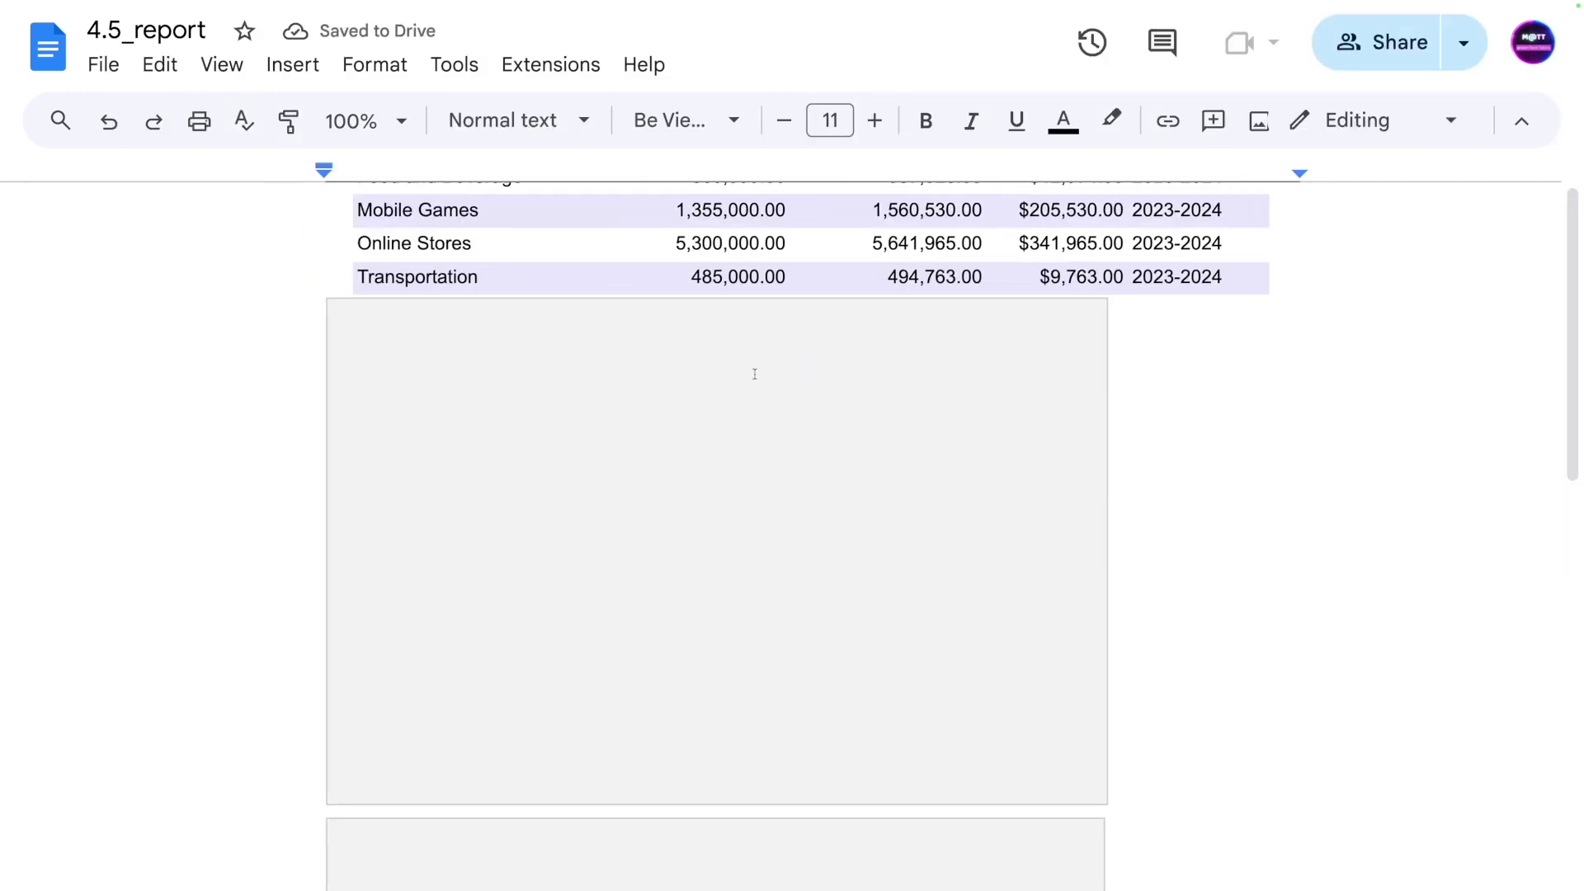
scroll(907, 486, up, 5)
- Select the bar and waterfall charts to check whether either still needs updating
click(819, 604)
scroll(819, 604, down, 2)
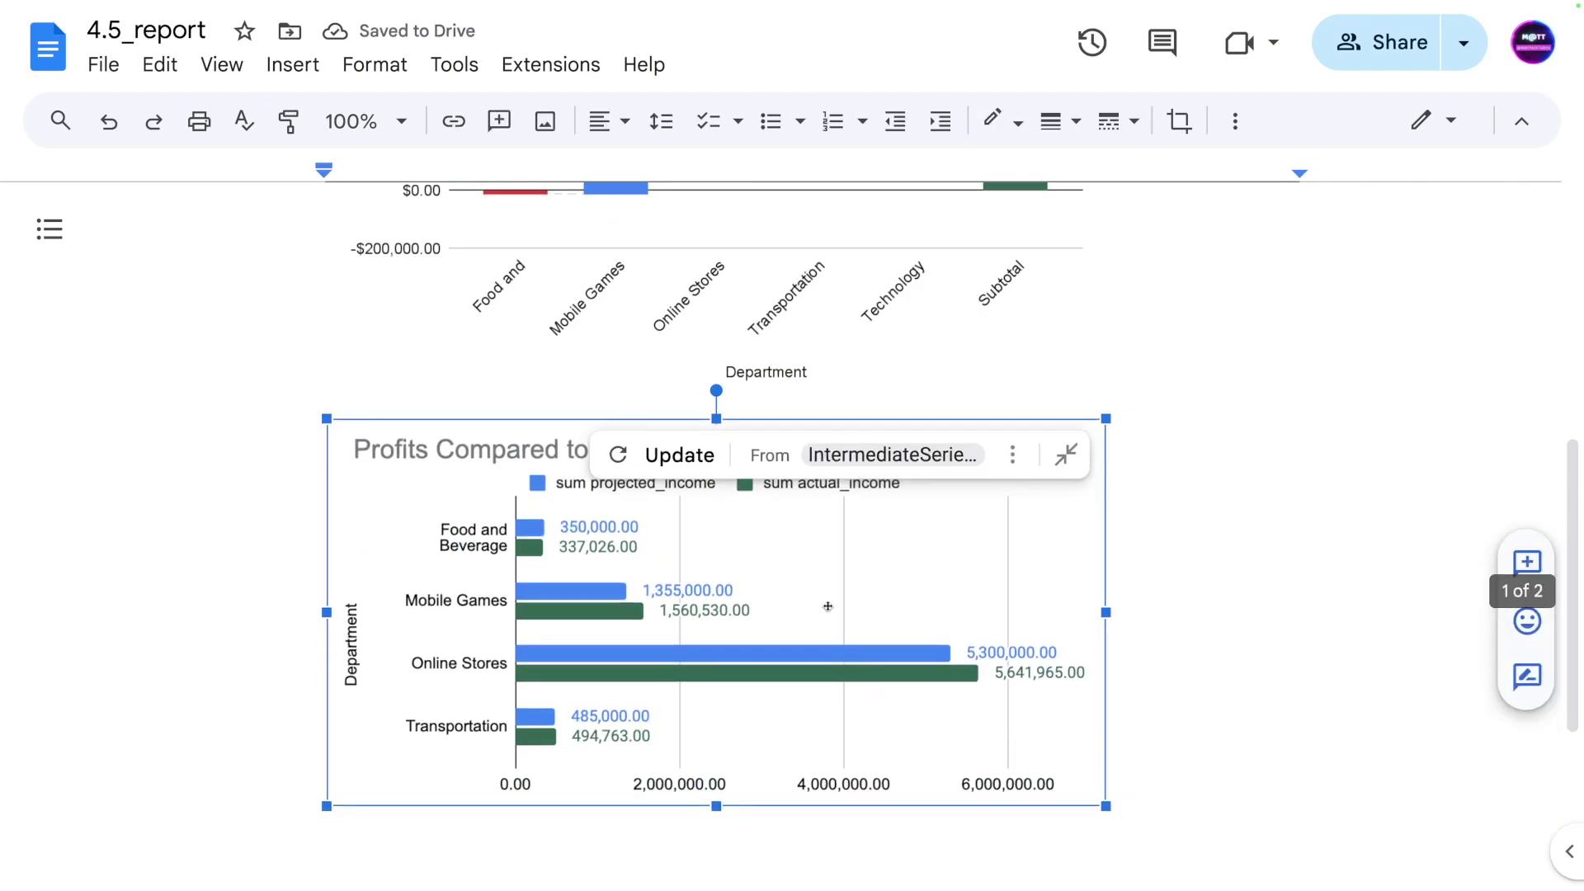
scroll(742, 536, up, 3)
click(799, 626)
scroll(799, 625, up, 1)
scroll(825, 619, down, 3)
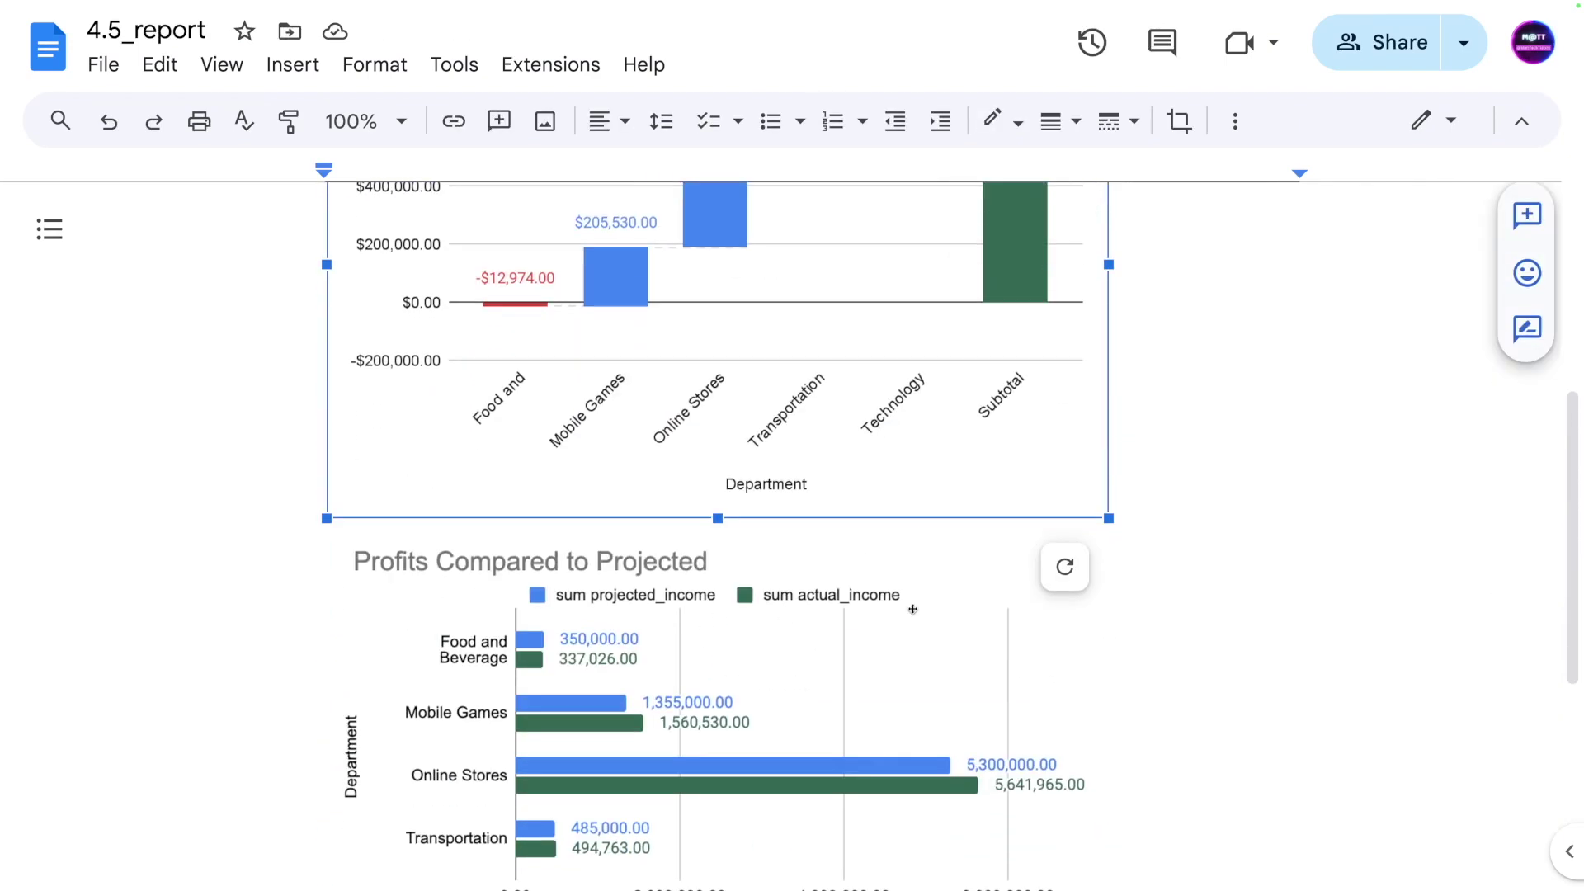
scroll(1064, 569, up, 5)
- Update all linked objects so the bar chart shows Technology at 500,000.00 projected and 555,555.00 actual
click(630, 386)
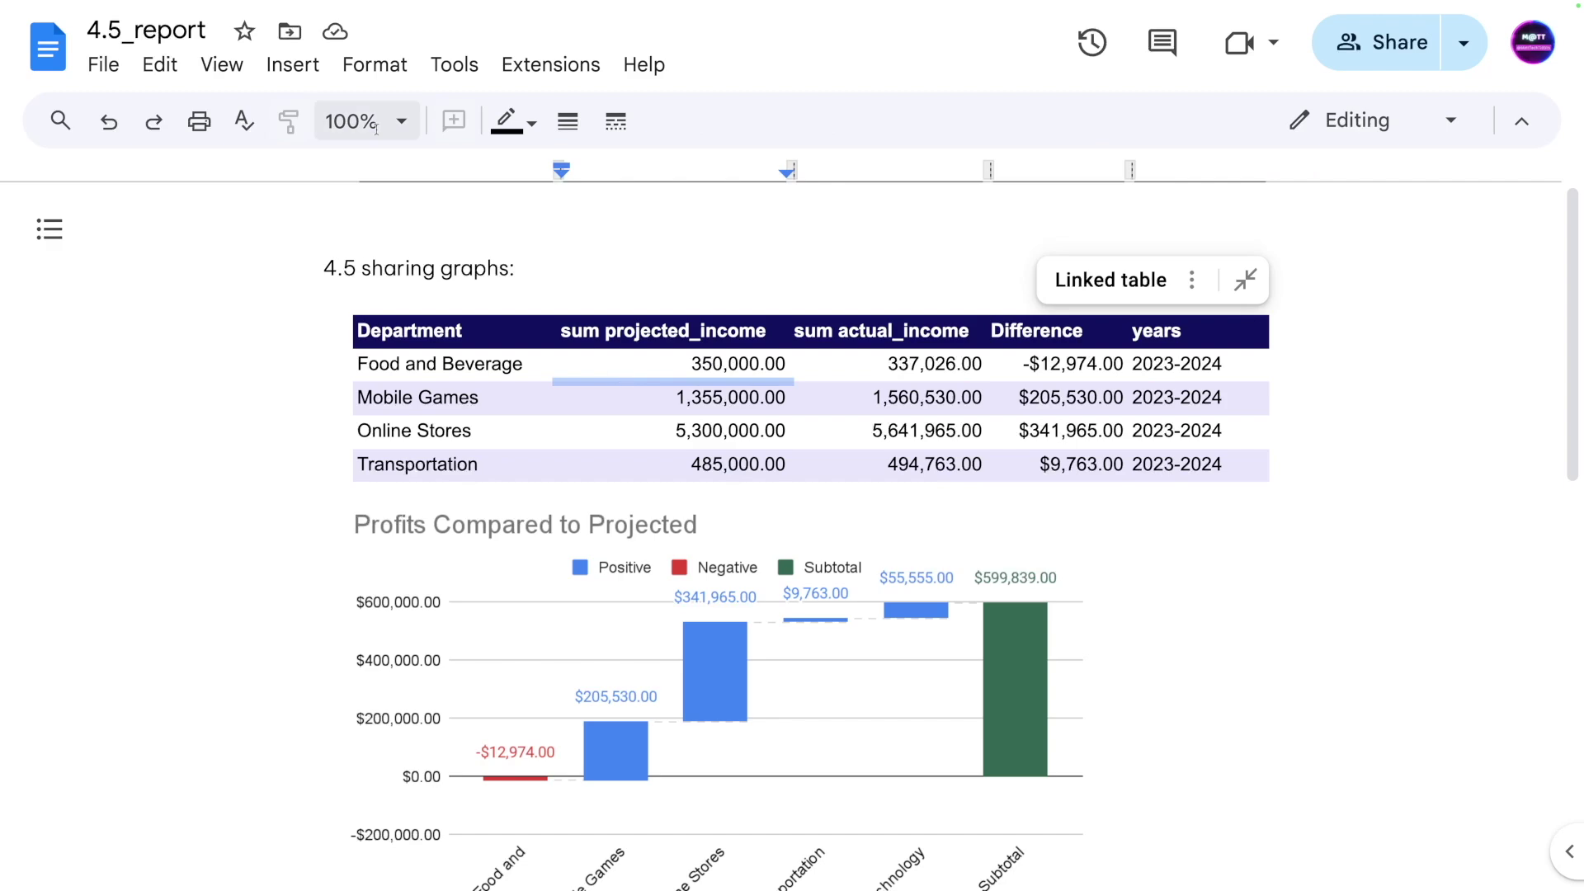
click(460, 69)
click(582, 338)
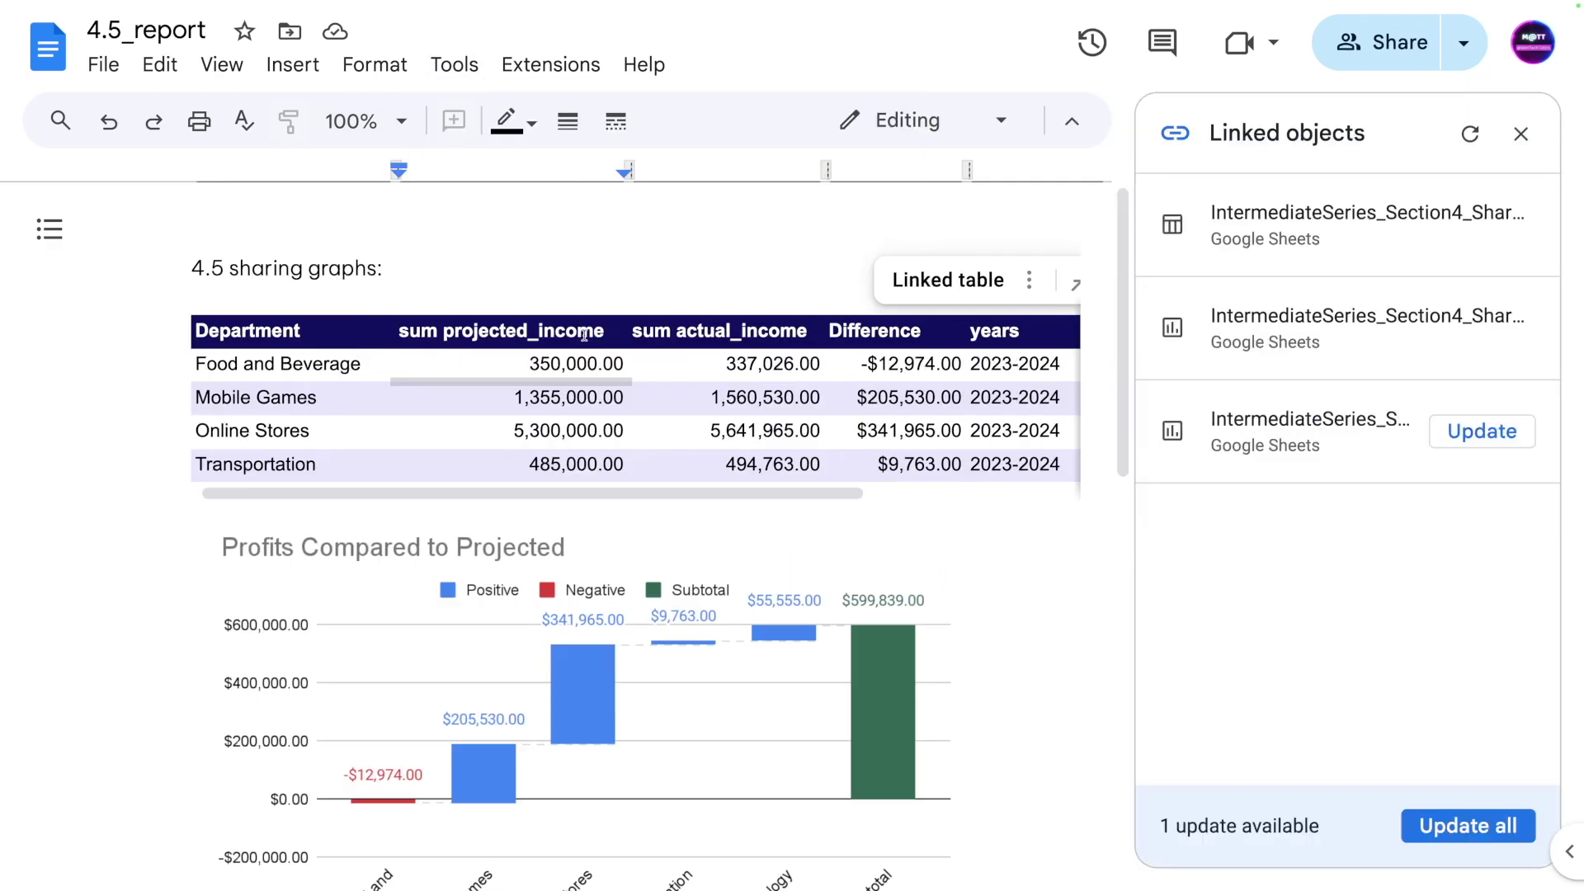
click(1447, 828)
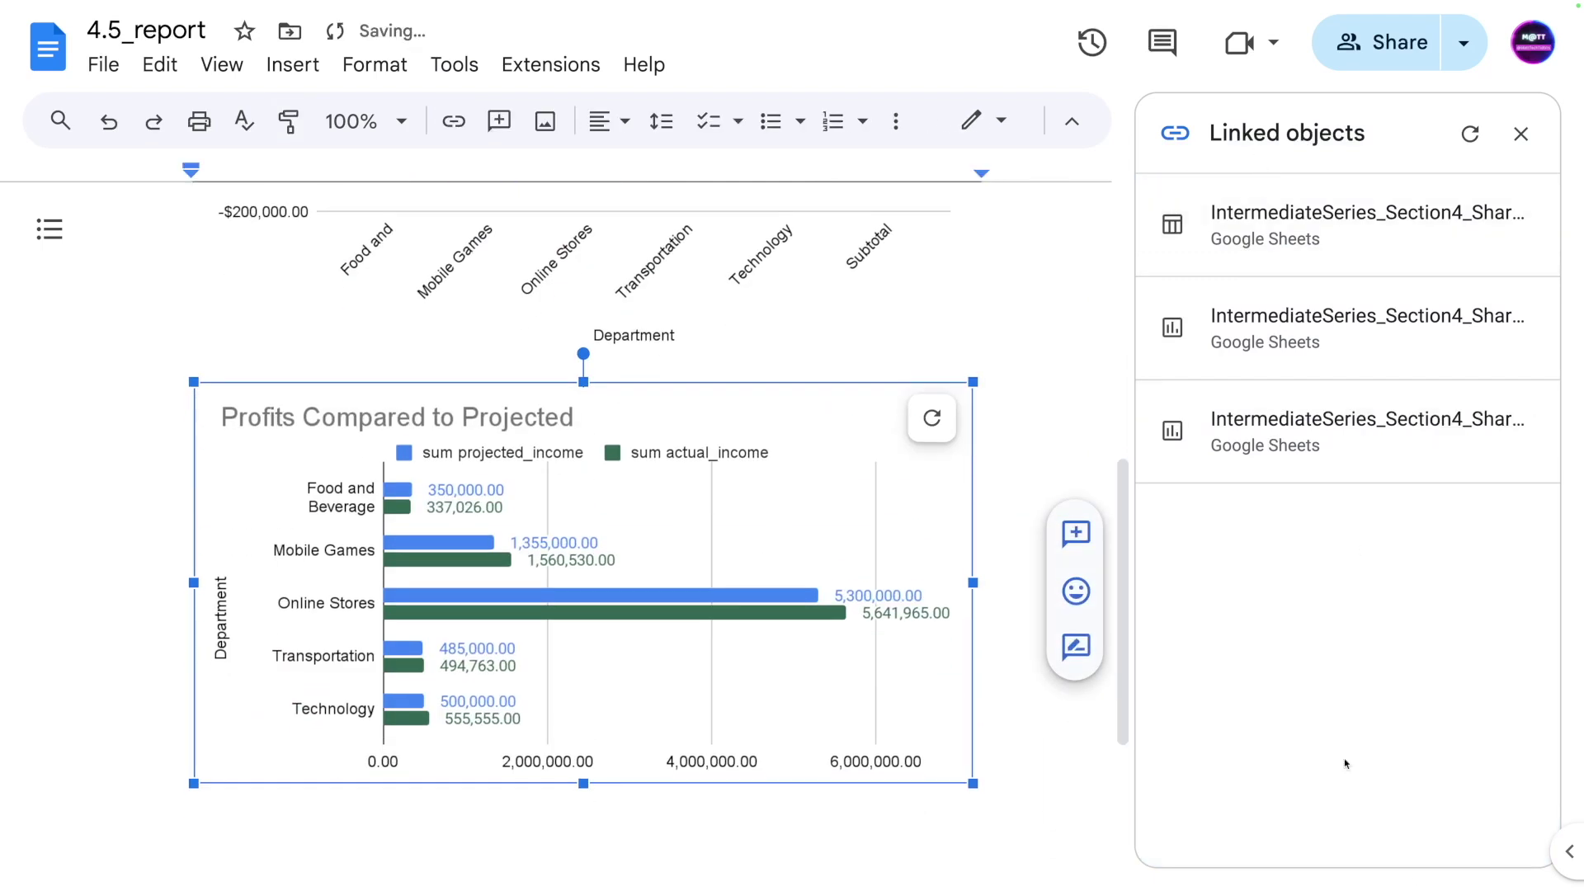
scroll(732, 622, up, 8)
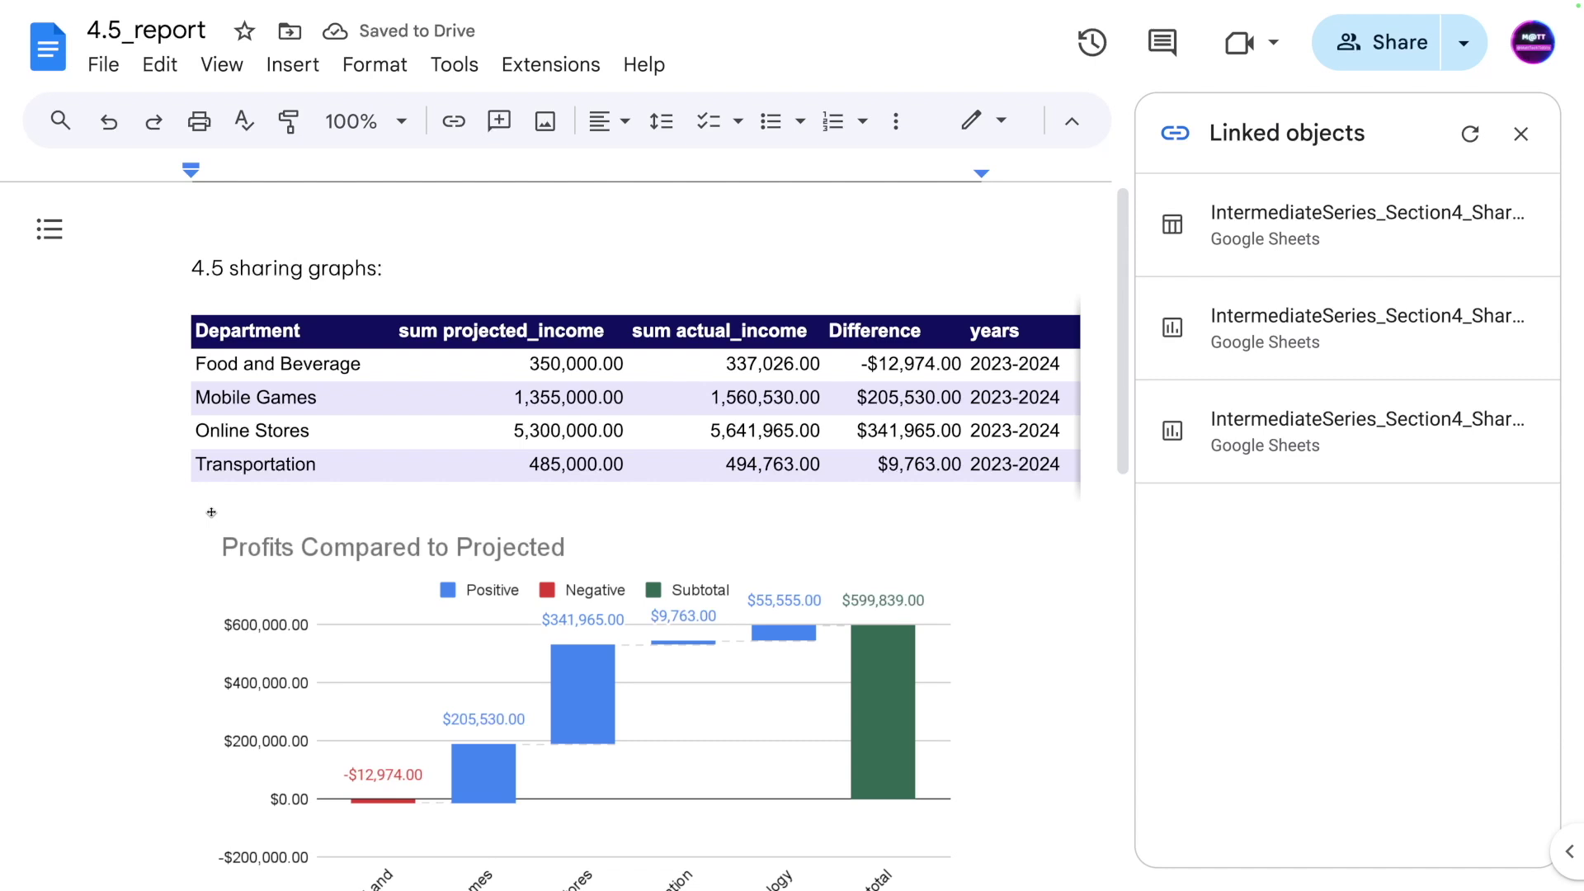
click(381, 398)
drag(264, 465, 383, 472)
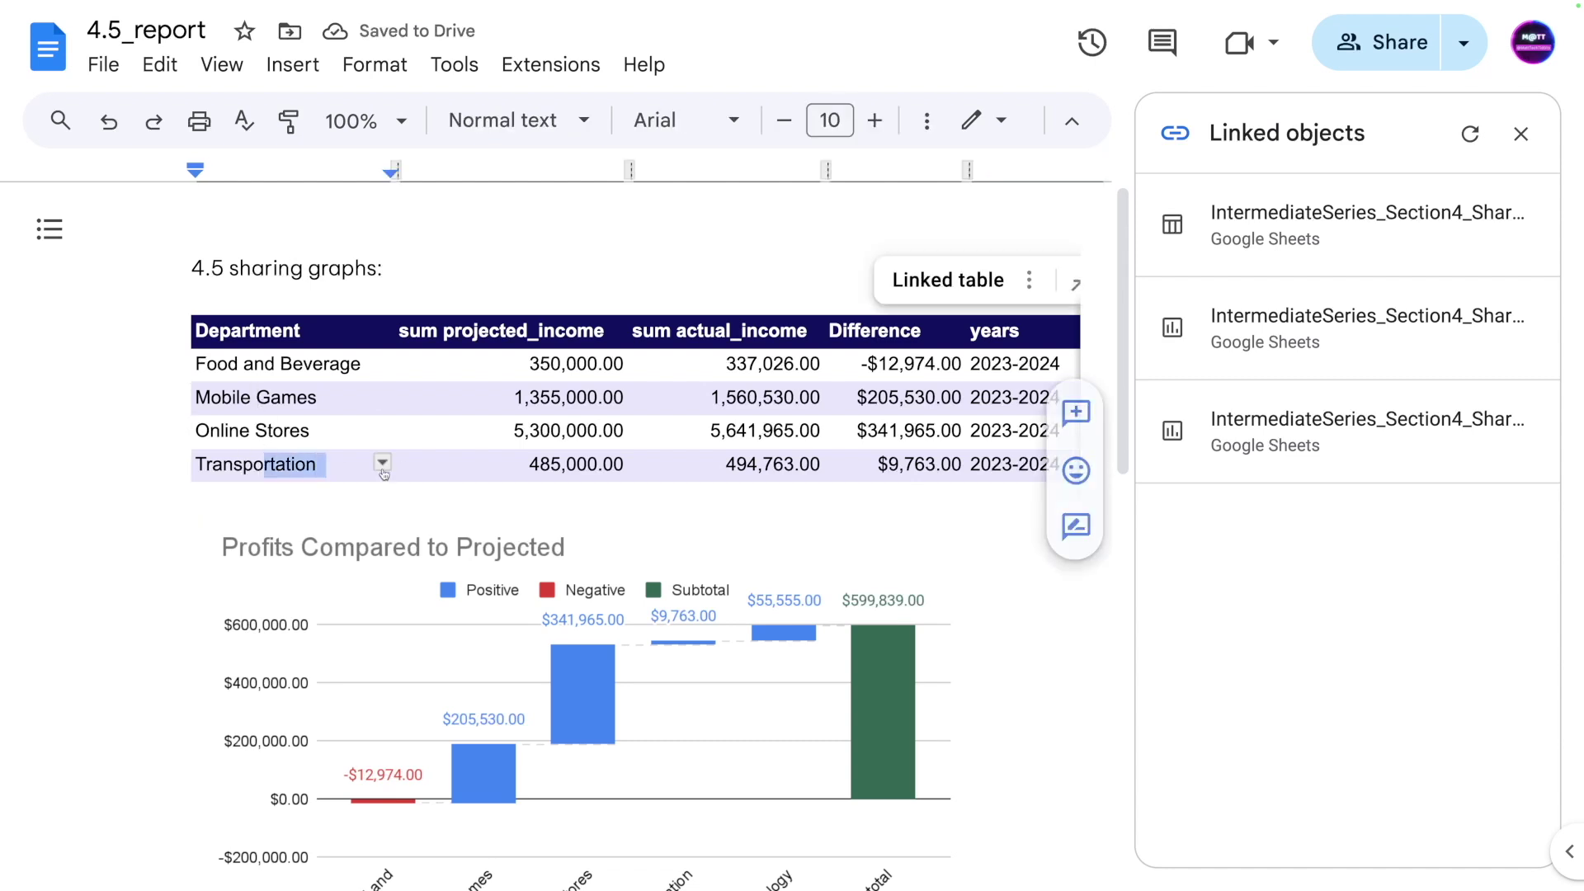
click(301, 364)
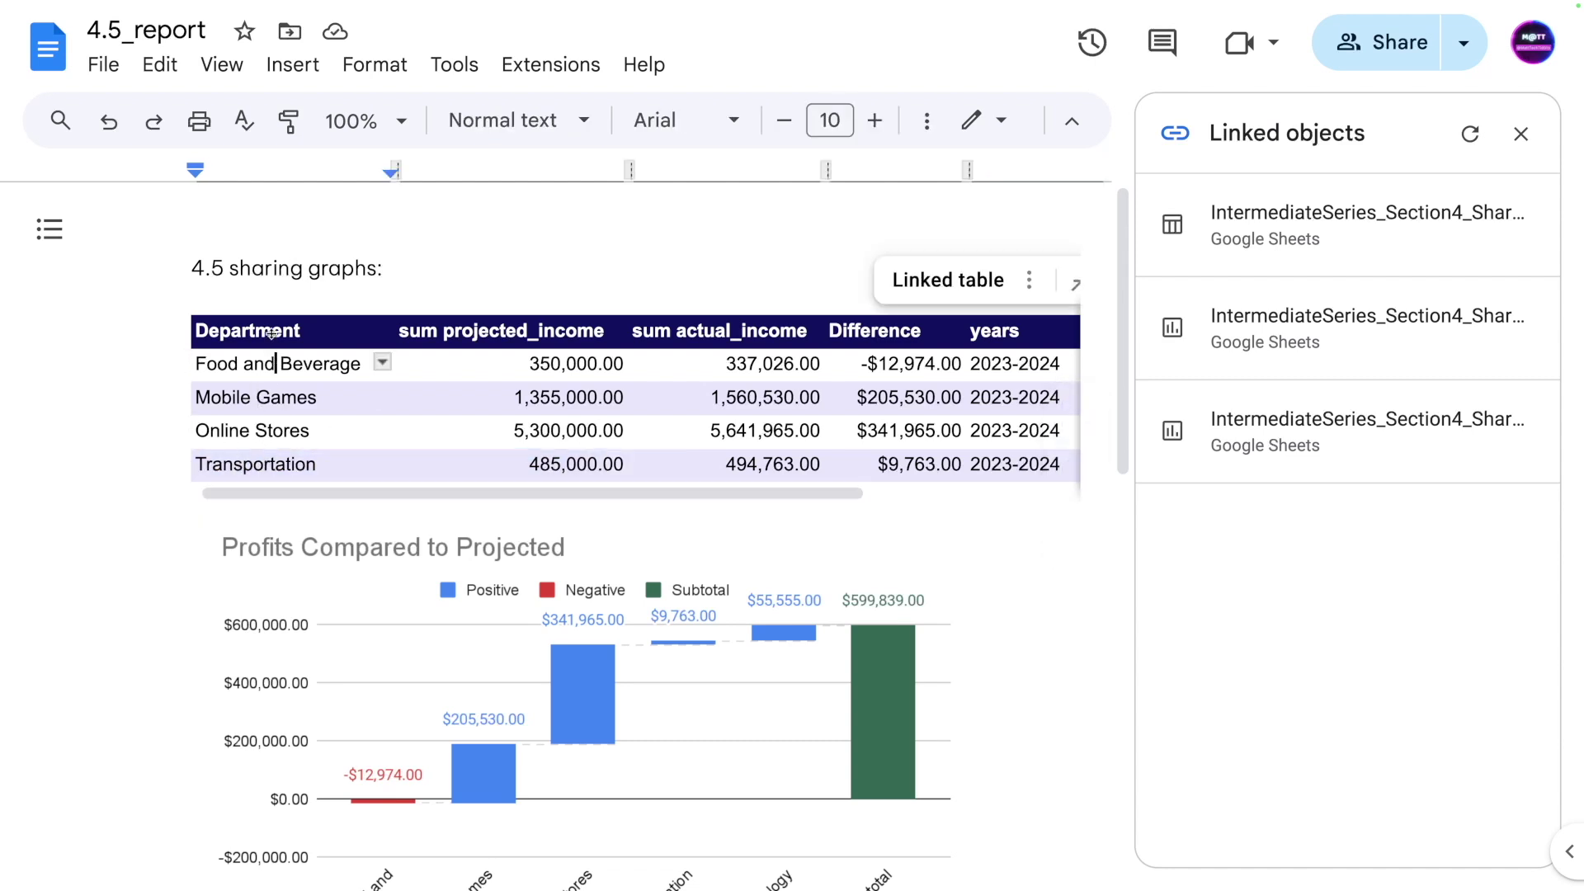
click(307, 414)
drag(212, 334, 227, 466)
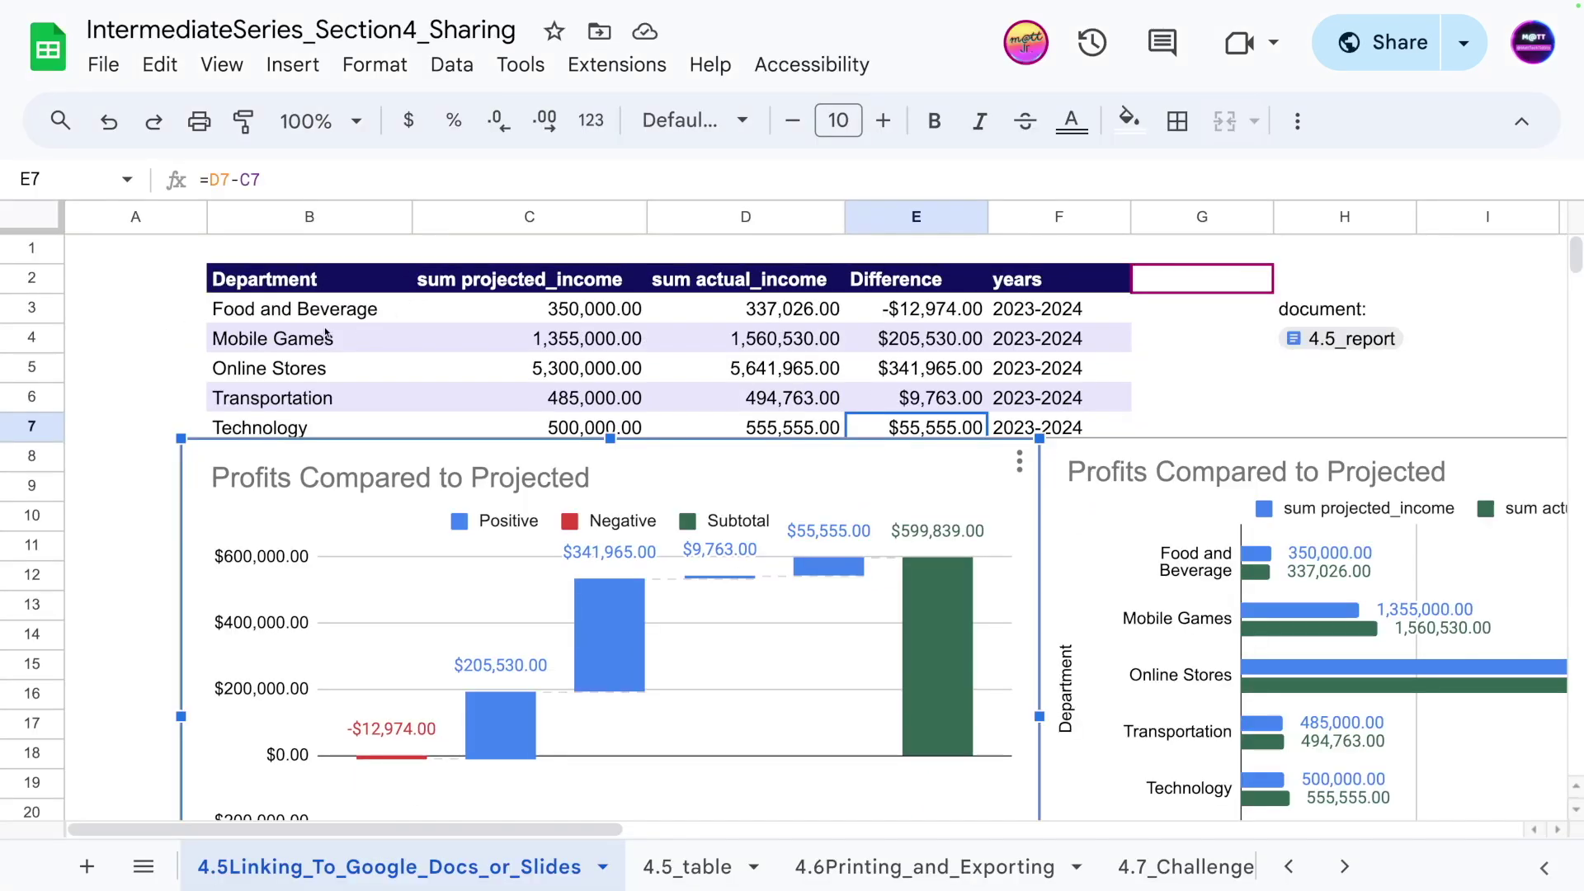
click(273, 338)
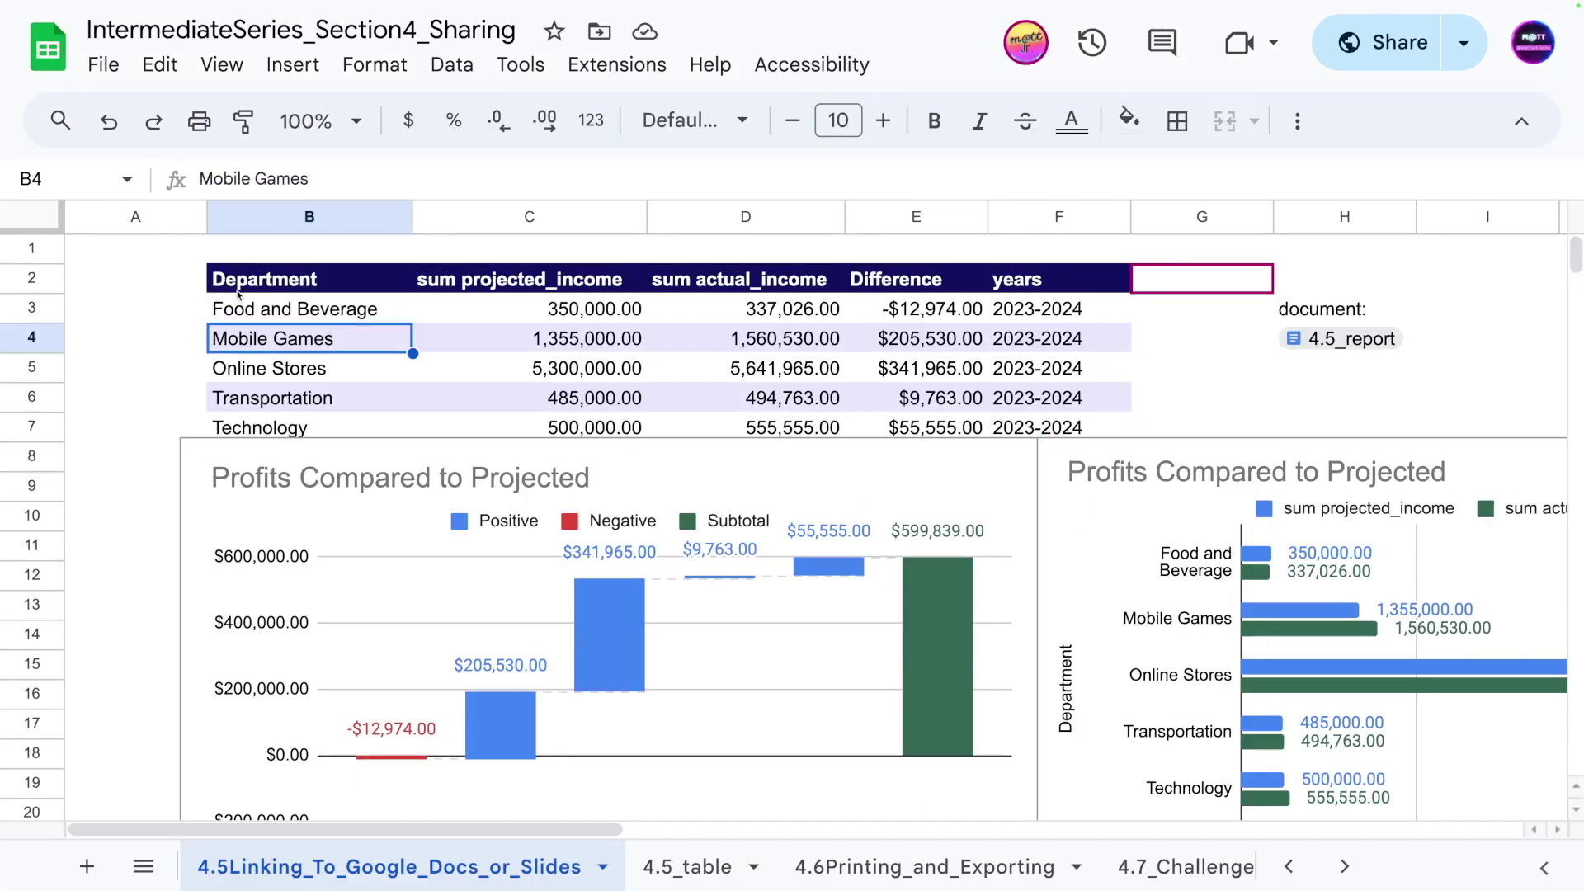
drag(240, 284, 1043, 435)
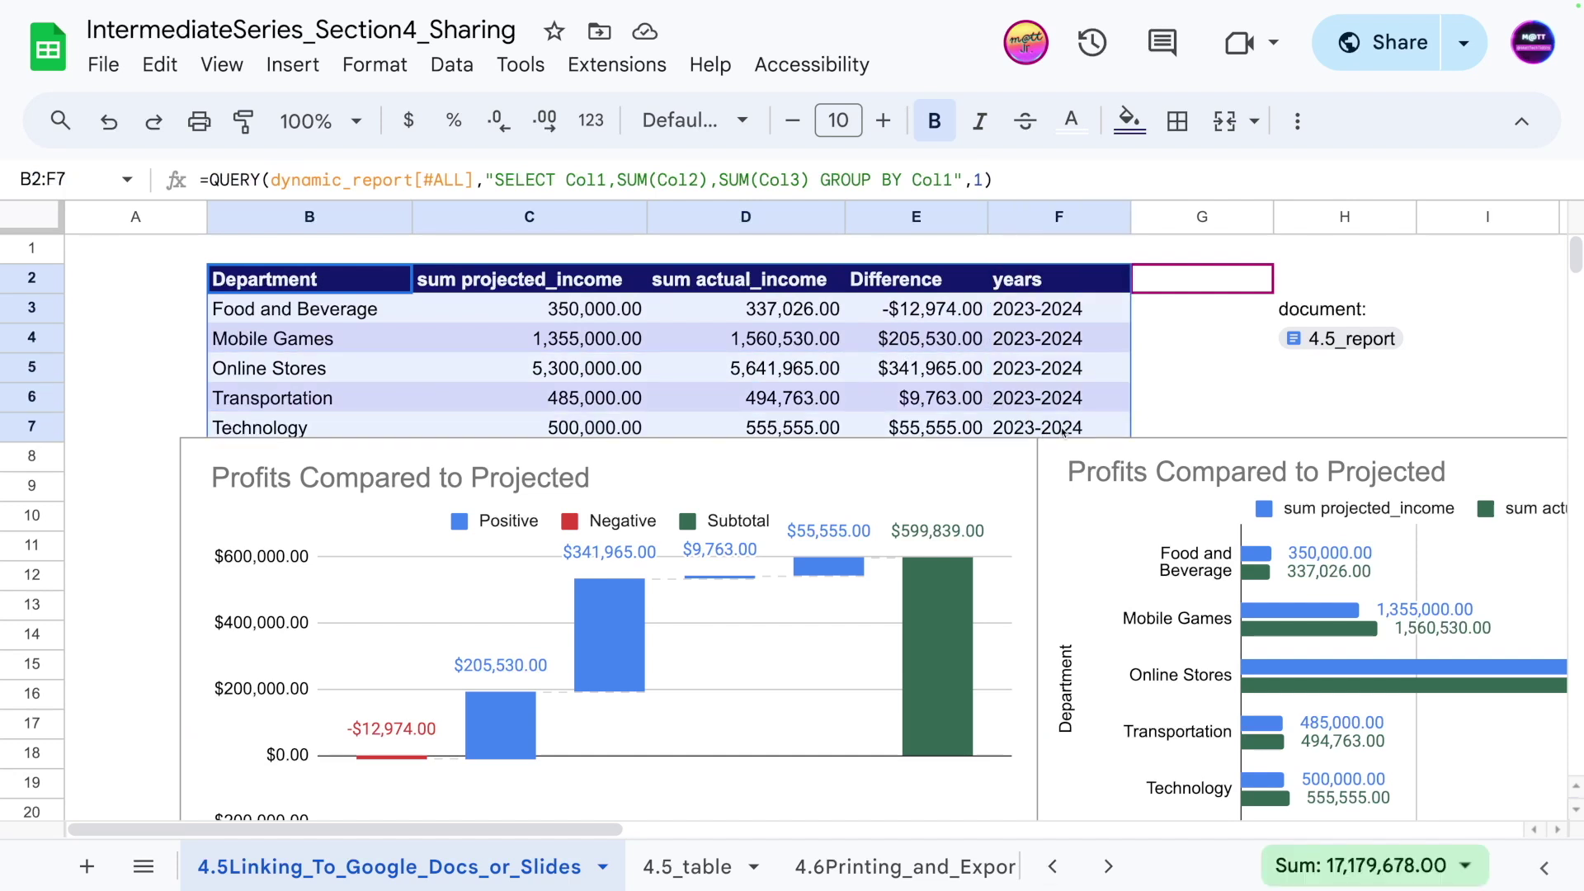
drag(1063, 430, 1061, 461)
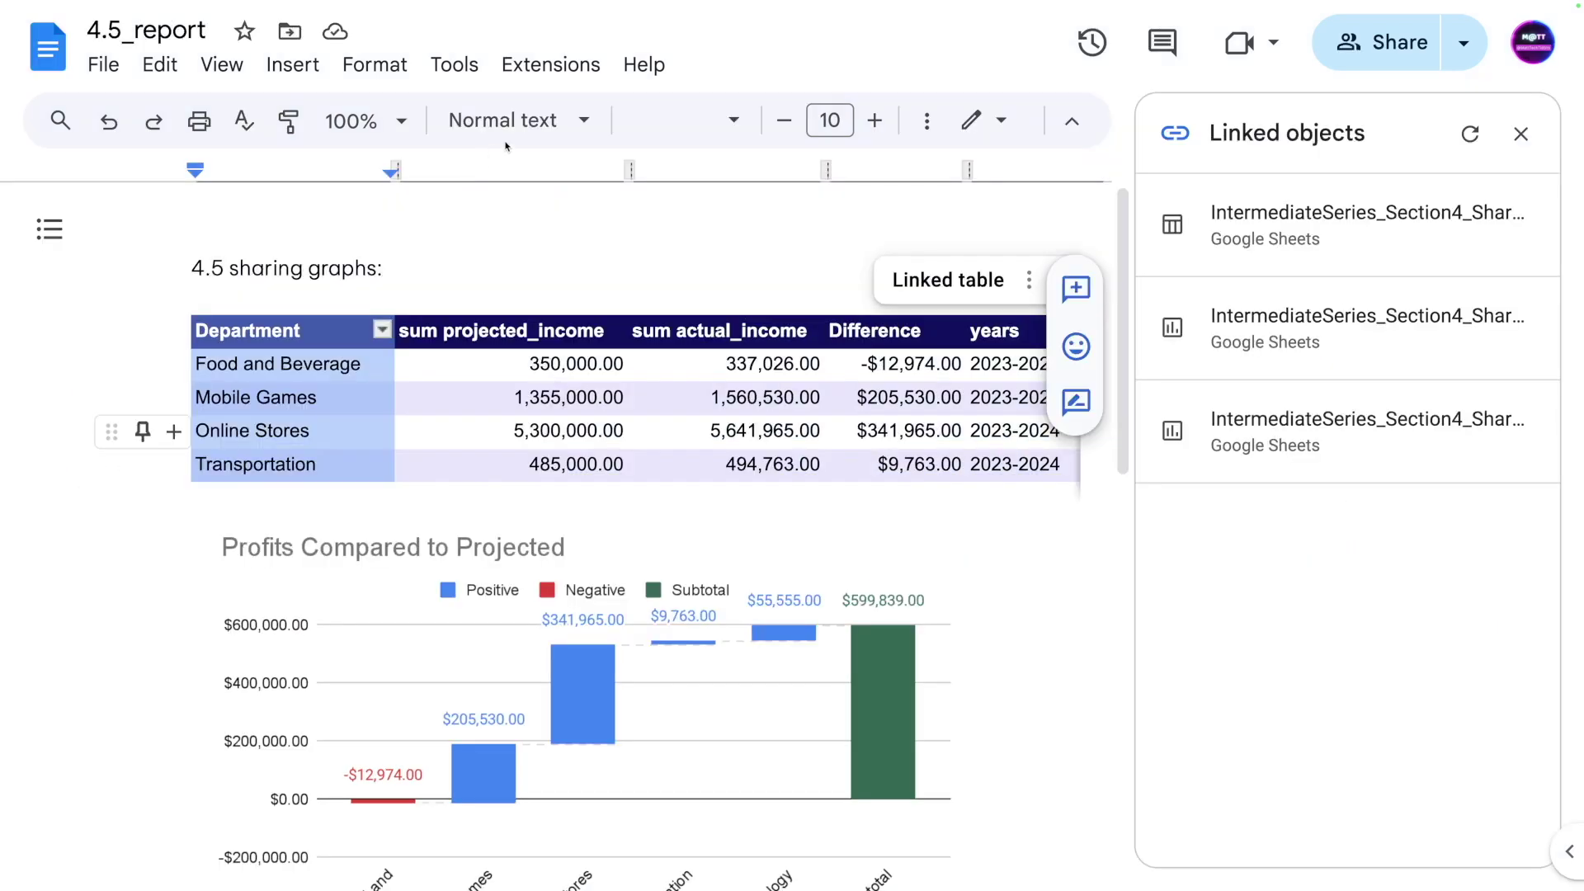
- Replace the outdated table under the heading with a freshly pasted copy linked to the spreadsheet
drag(272, 363, 576, 397)
key(ctrl+a)
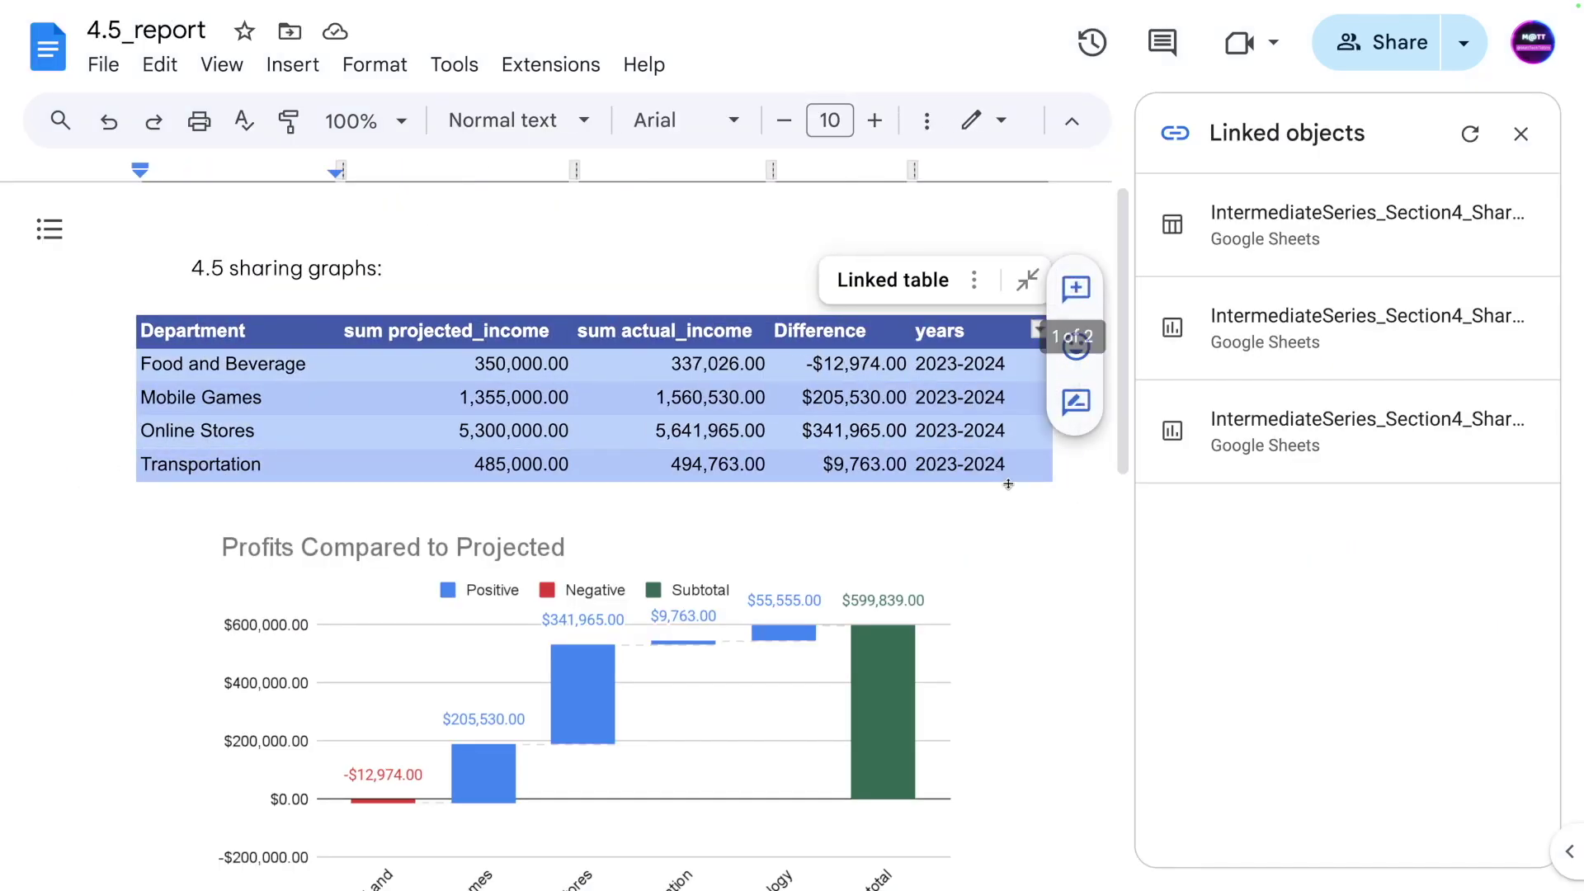
key(Delete)
click(481, 283)
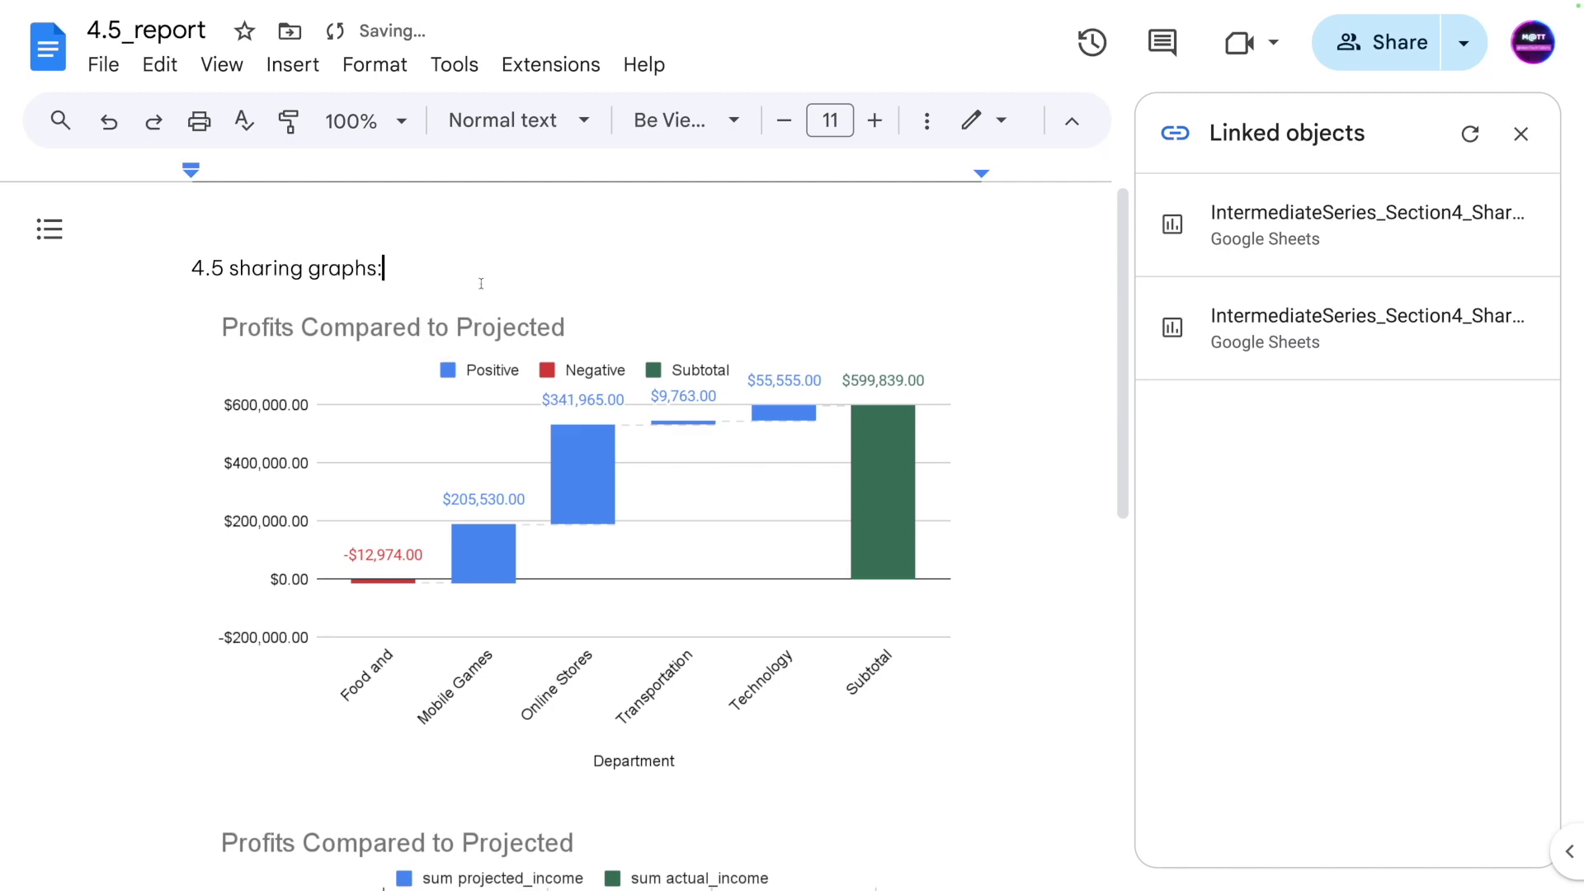
key(Return)
key(ctrl+v)
key(Return)
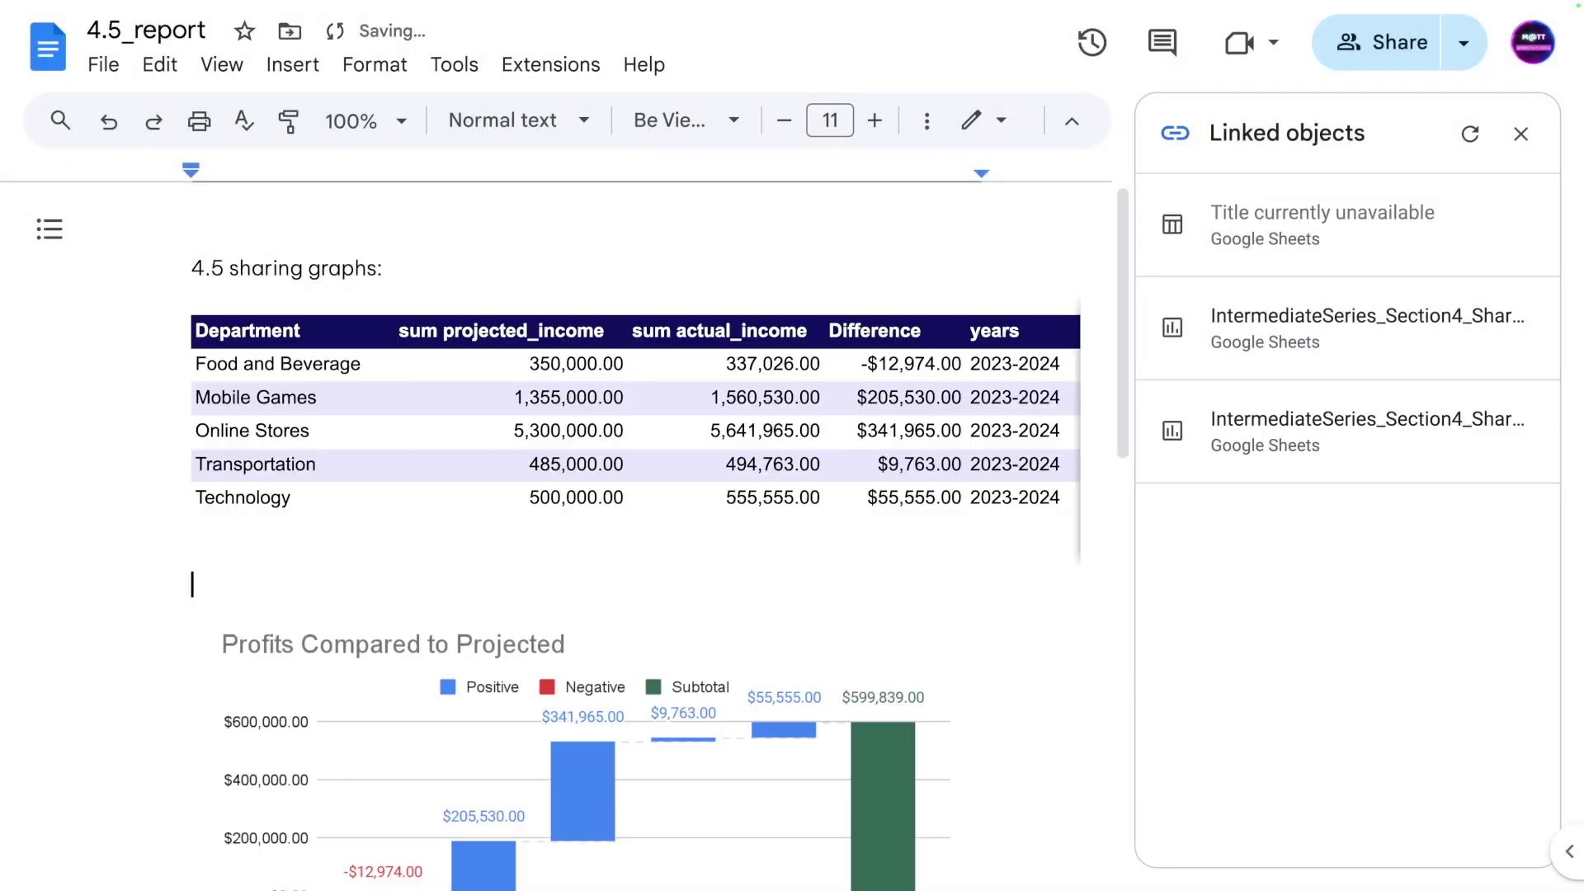
- Select the cells of the pasted table's empty bottom row
click(330, 532)
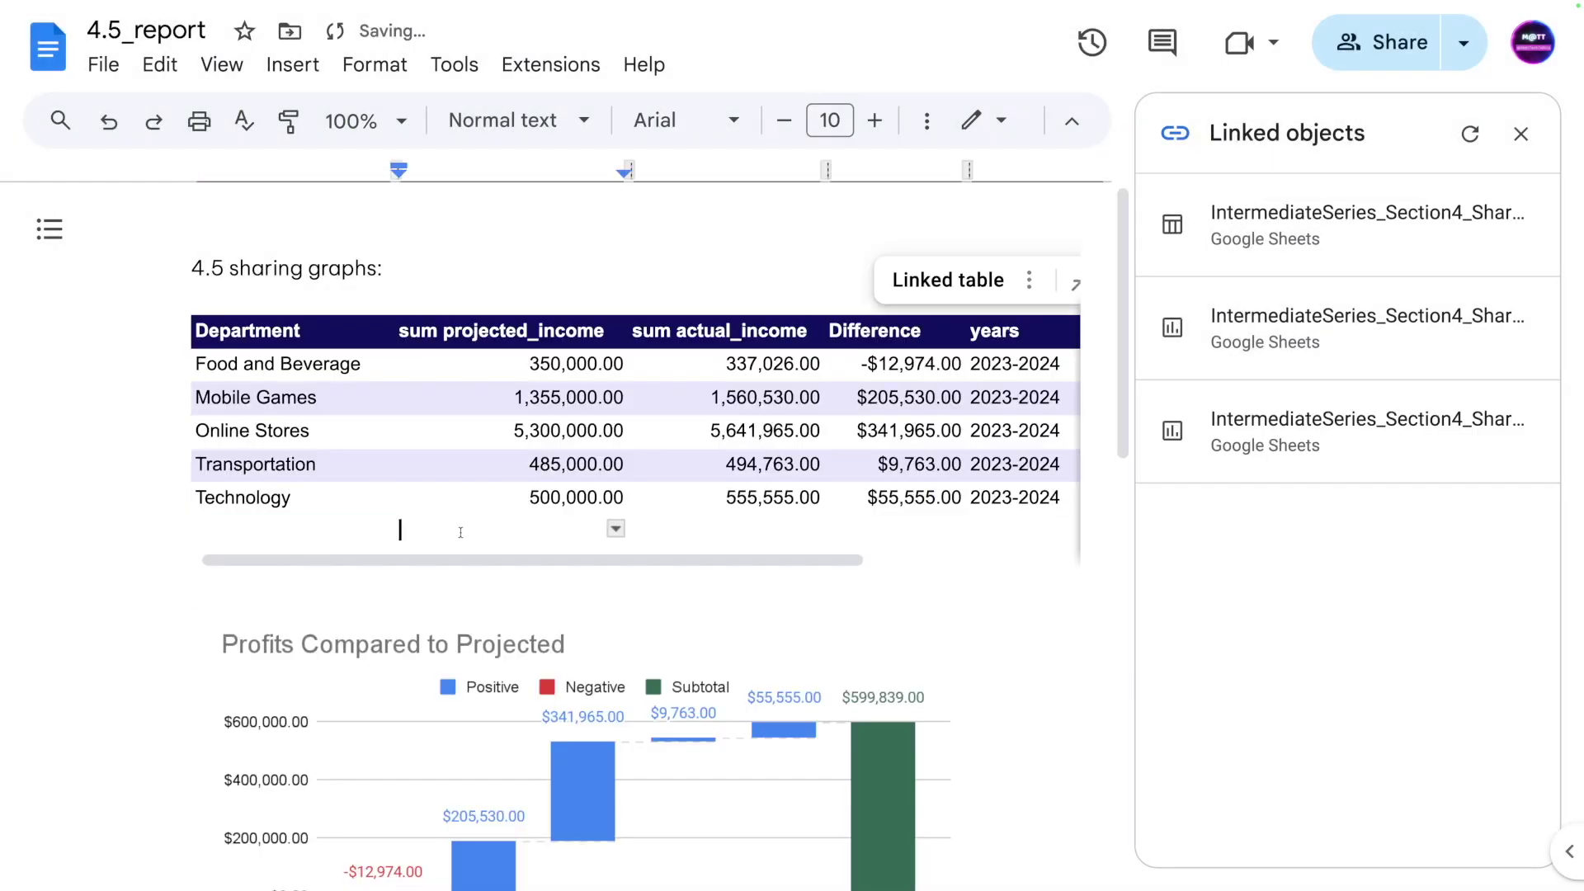
click(740, 544)
click(895, 532)
click(1023, 532)
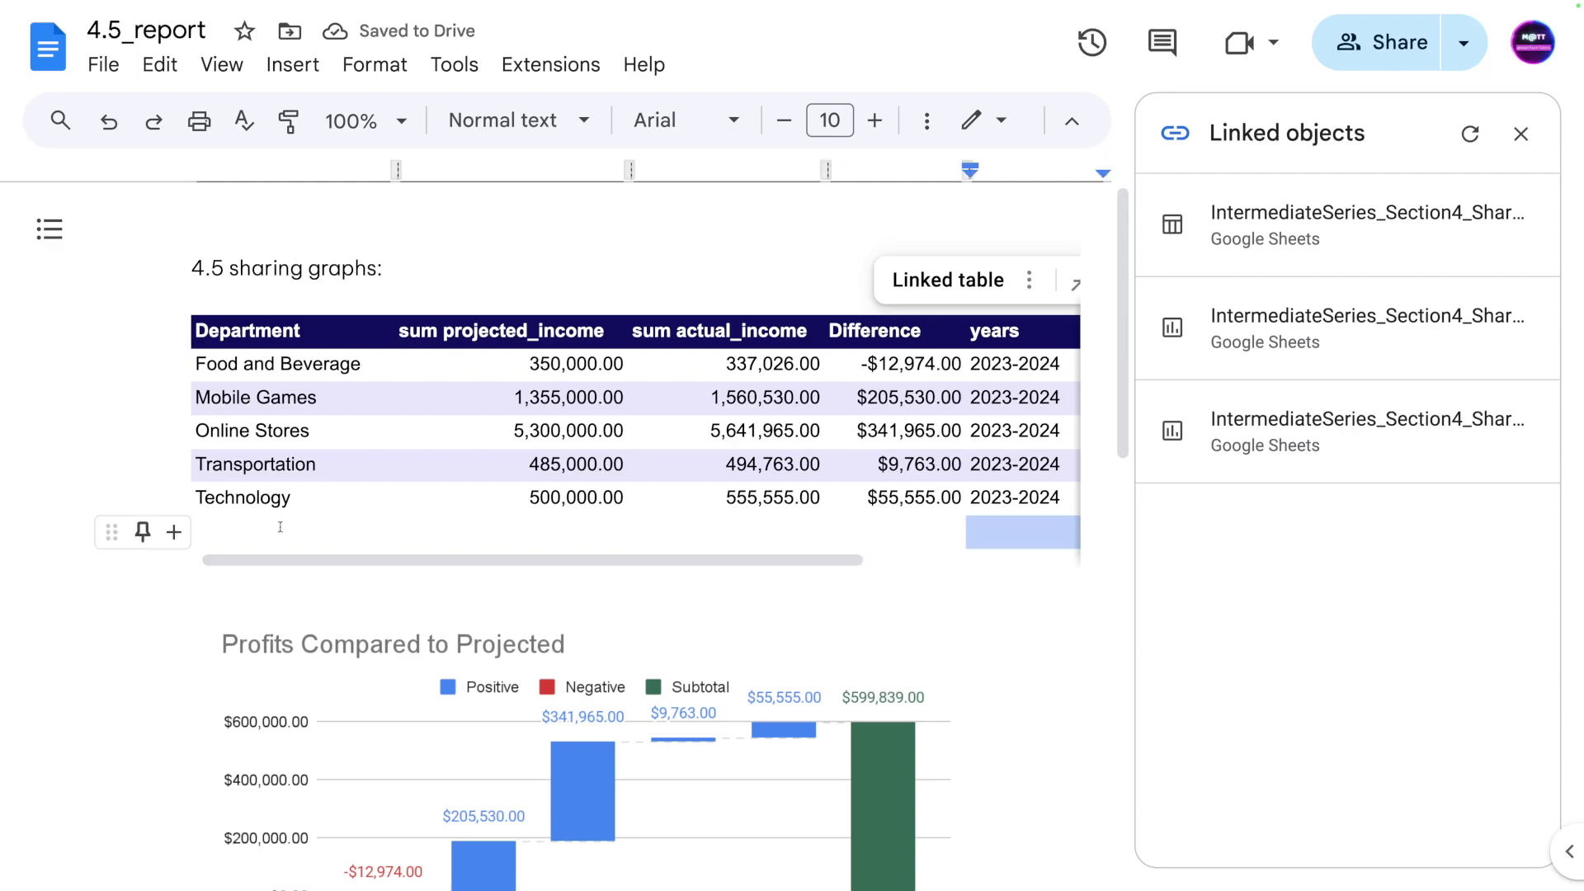
drag(248, 532, 949, 554)
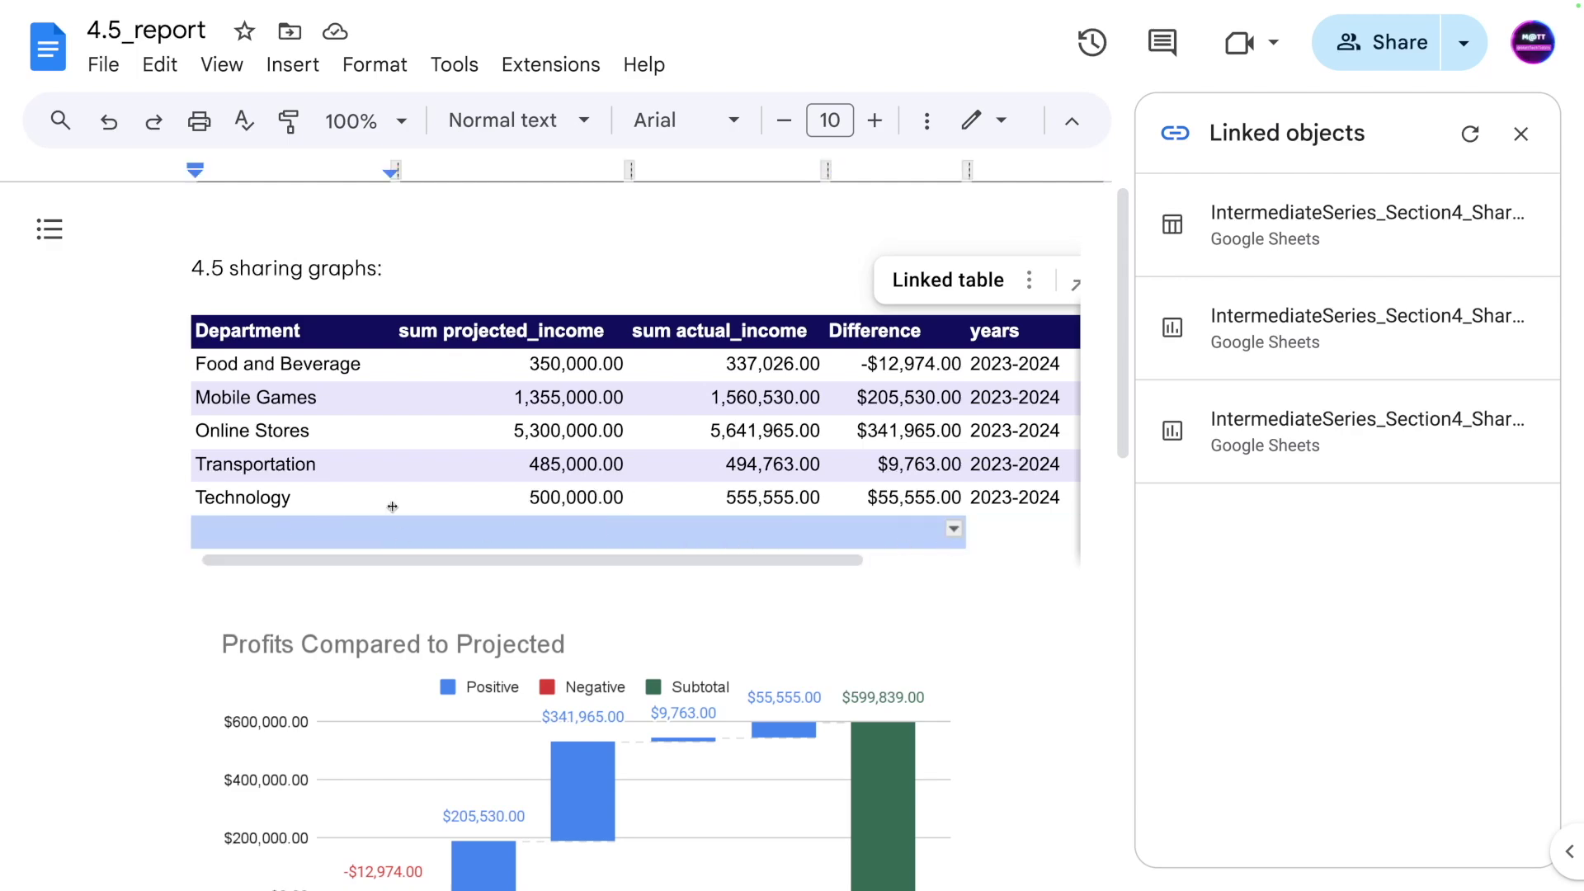
click(308, 532)
scroll(317, 371, down, 1)
scroll(322, 248, up, 1)
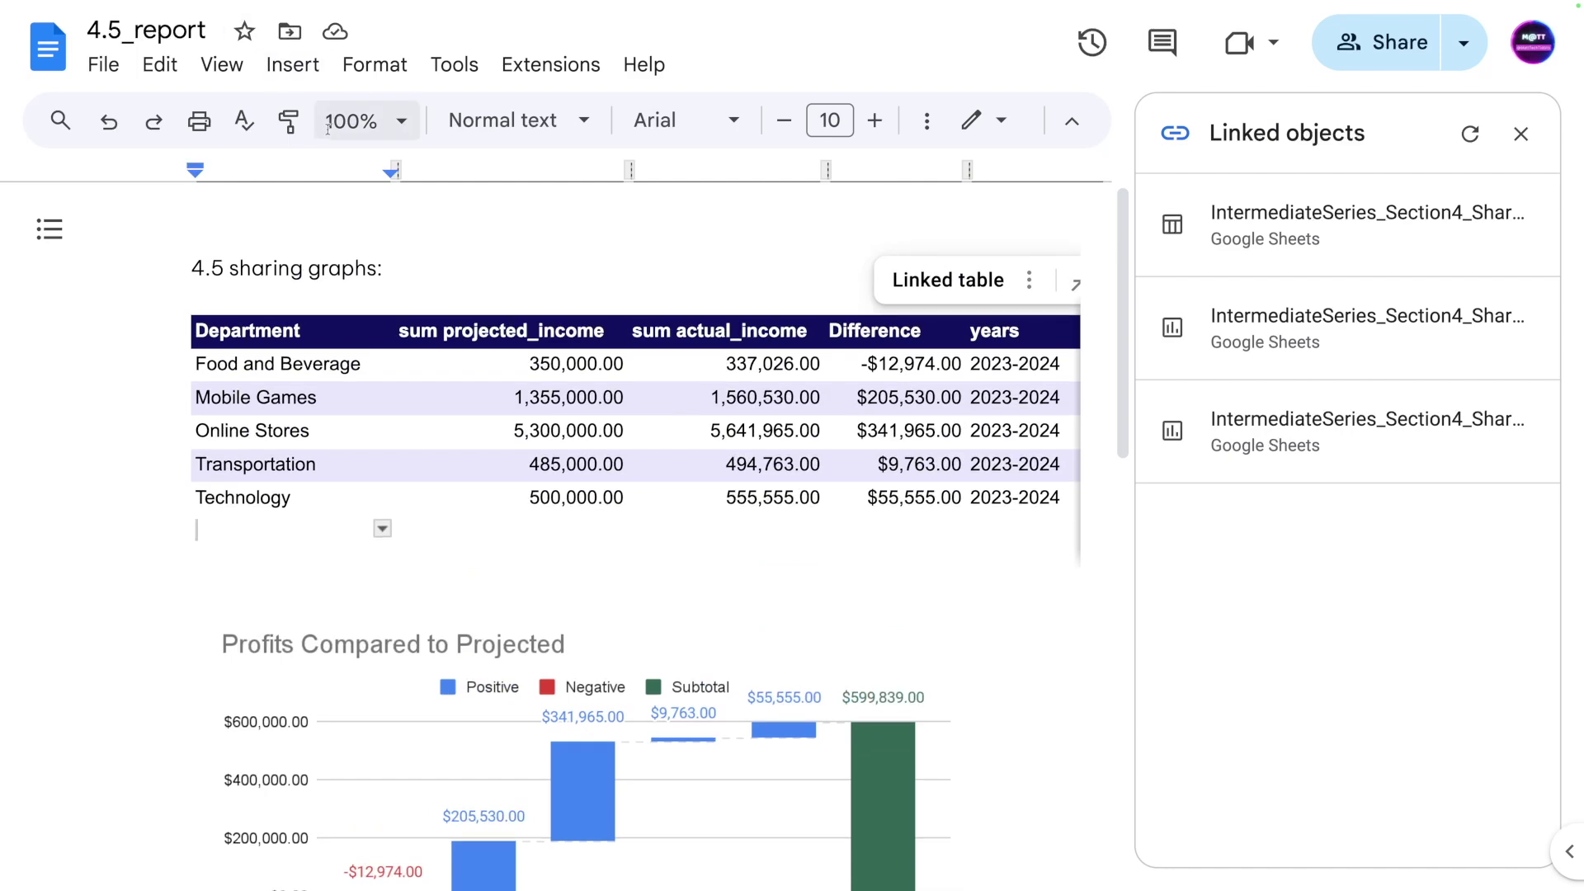
- In the spreadsheet, enter 'Food only' in B8 below the Technology row
key(alt+Tab)
key(ctrl+Down)
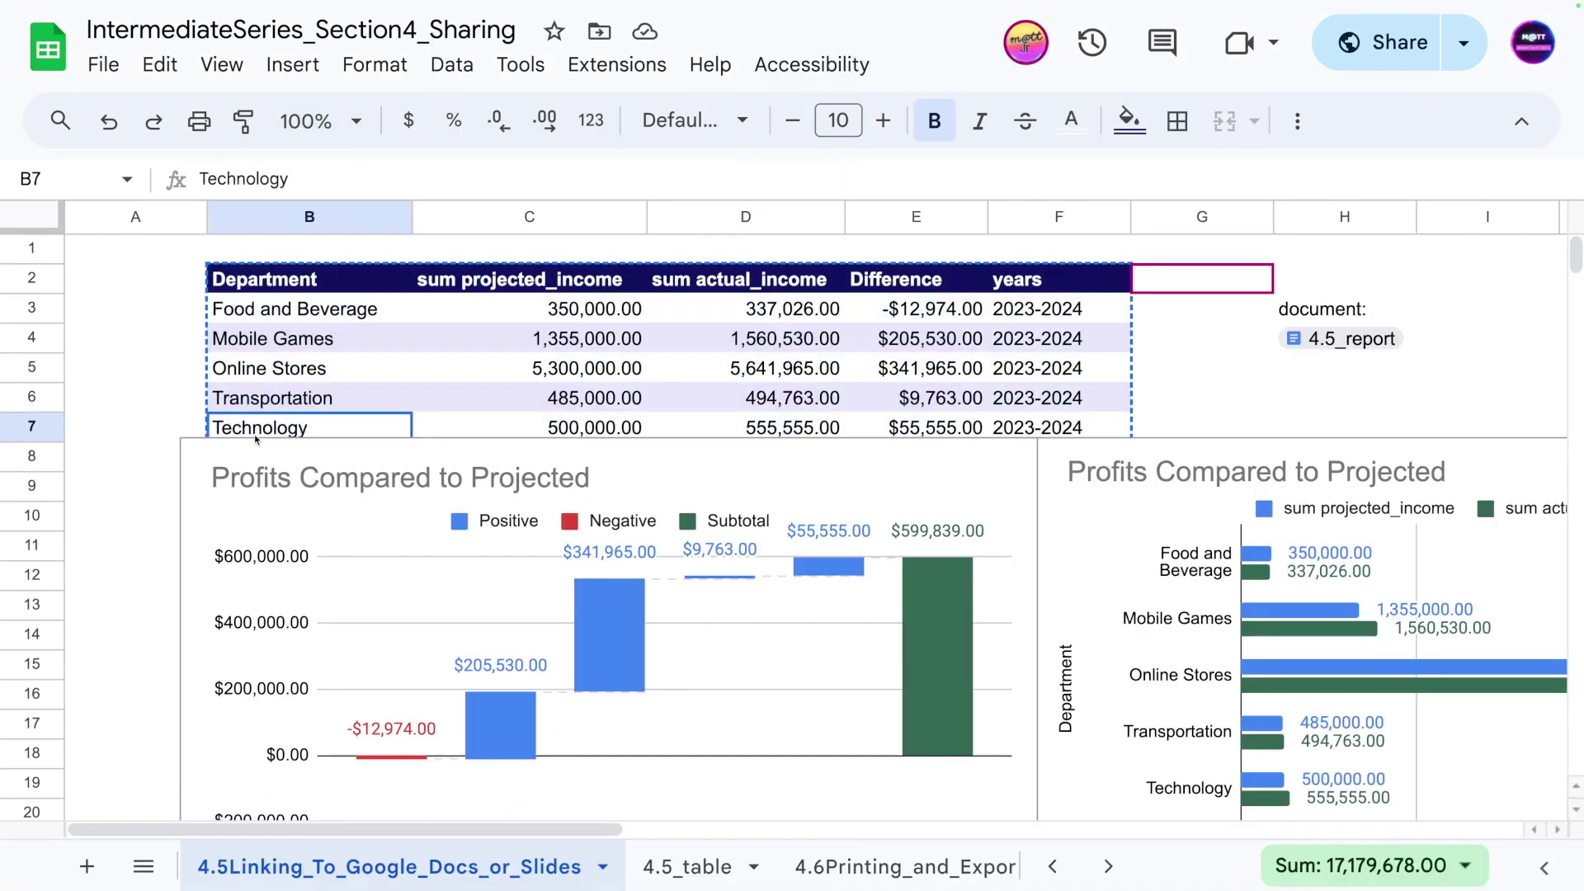
key(Down)
text(Food only)
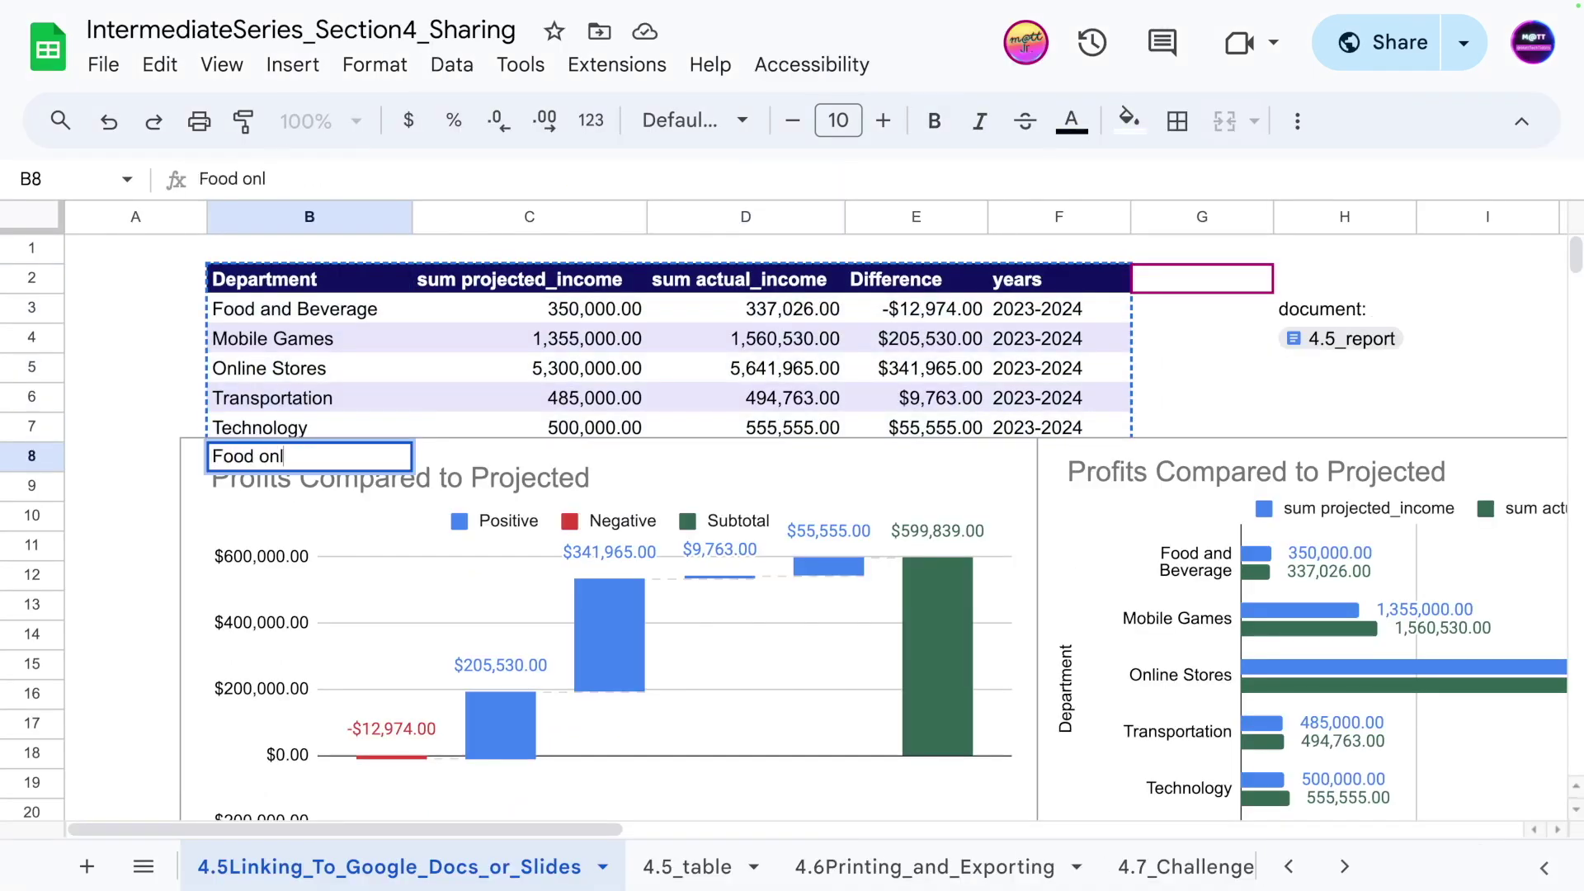
key(Tab)
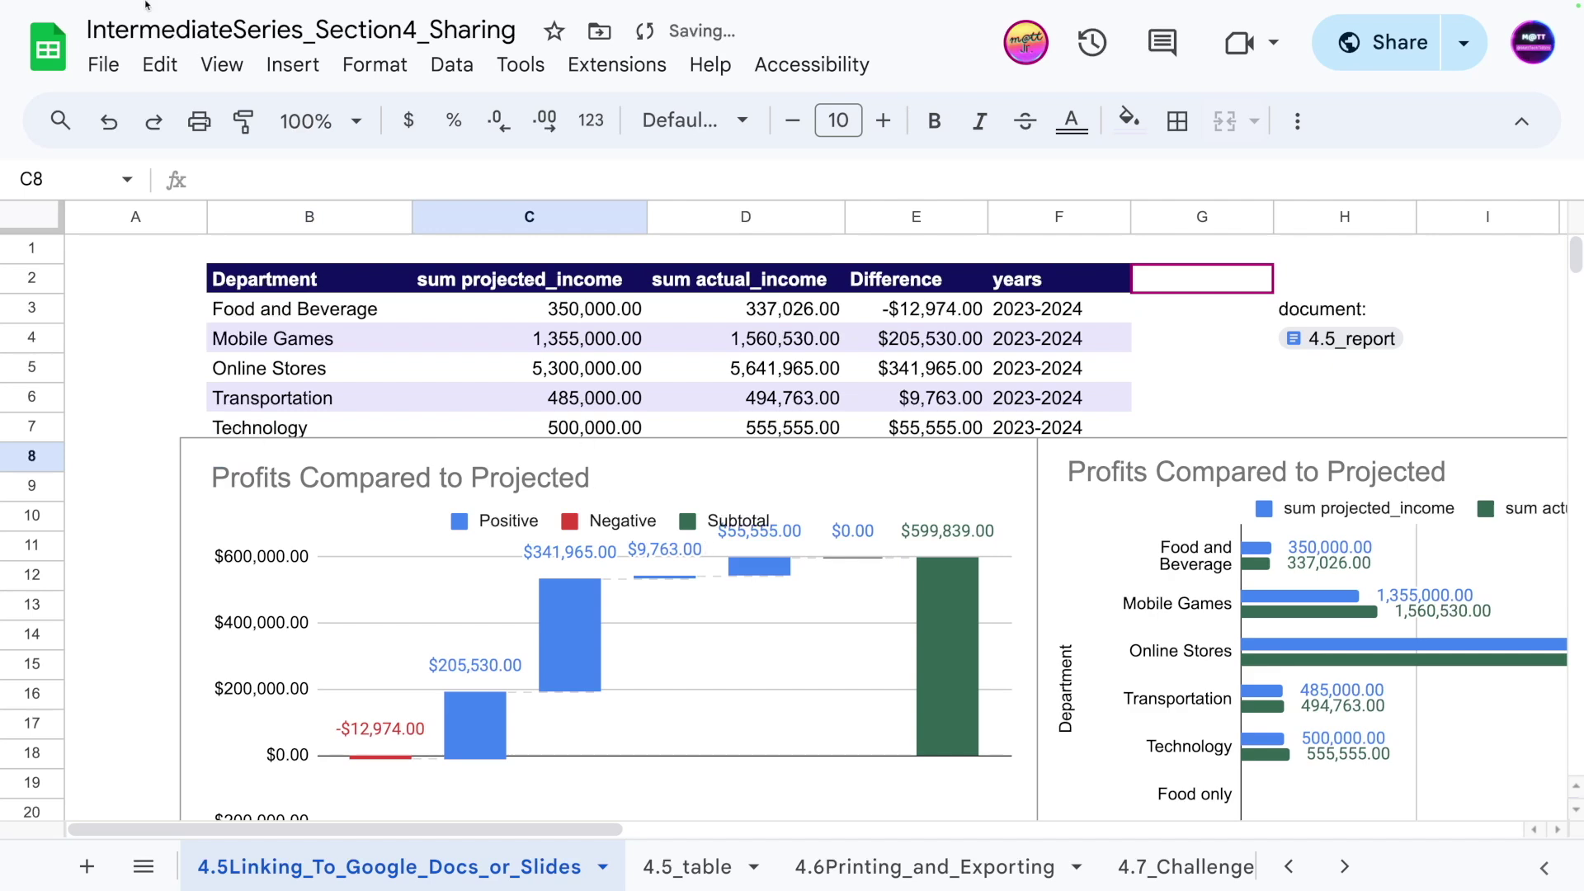
scroll(1022, 602, down, 5)
scroll(1023, 602, up, 5)
- Back in 4.5_report, update all linked objects from the spreadsheet
key(alt+Tab)
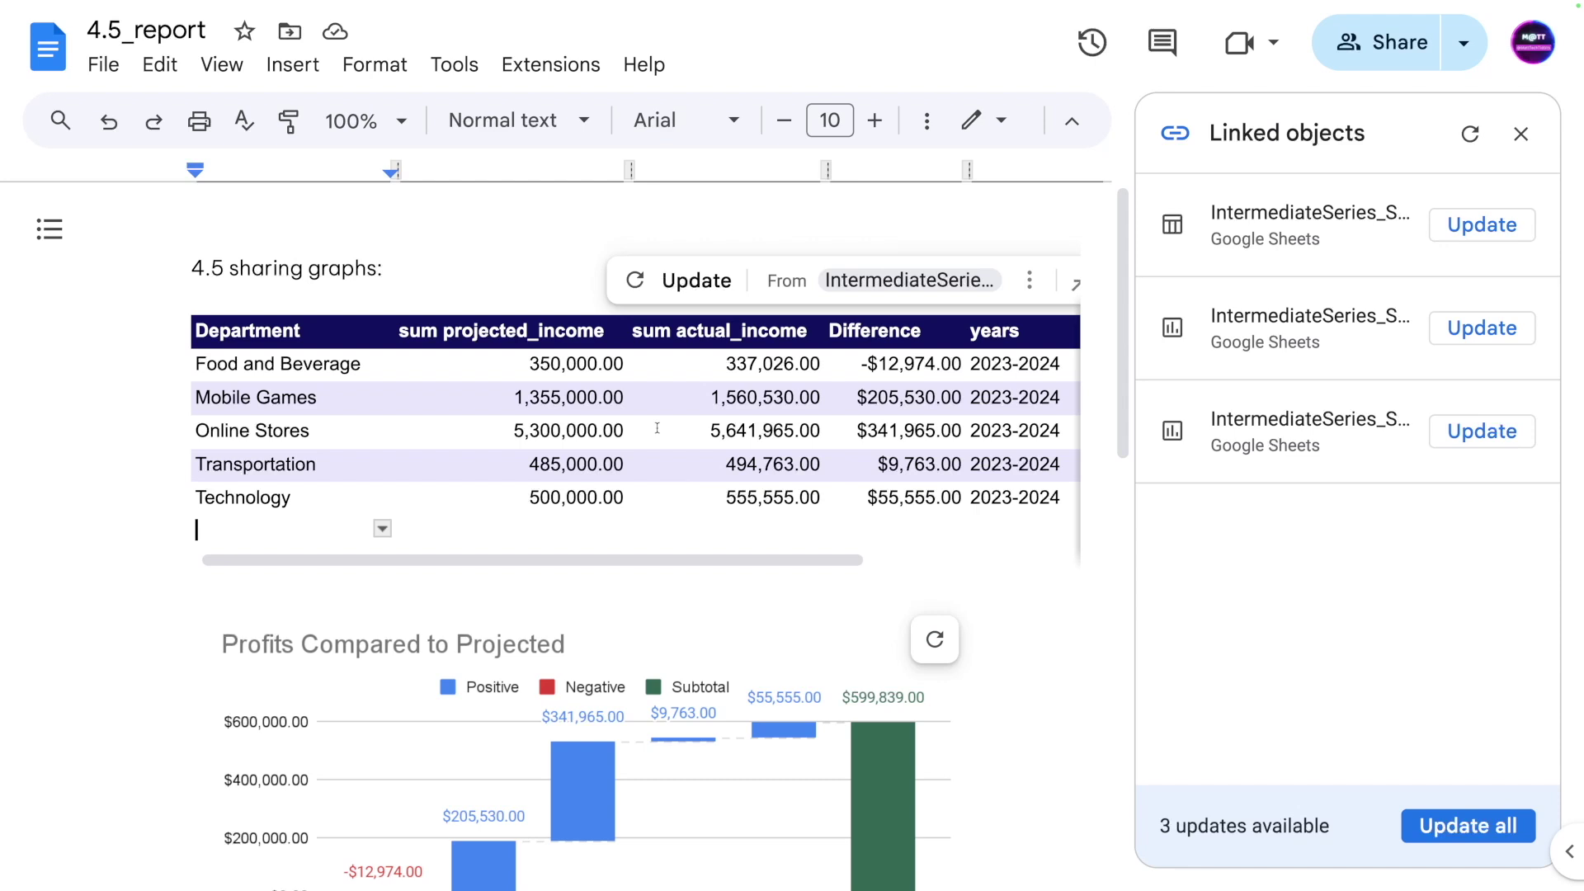
click(261, 520)
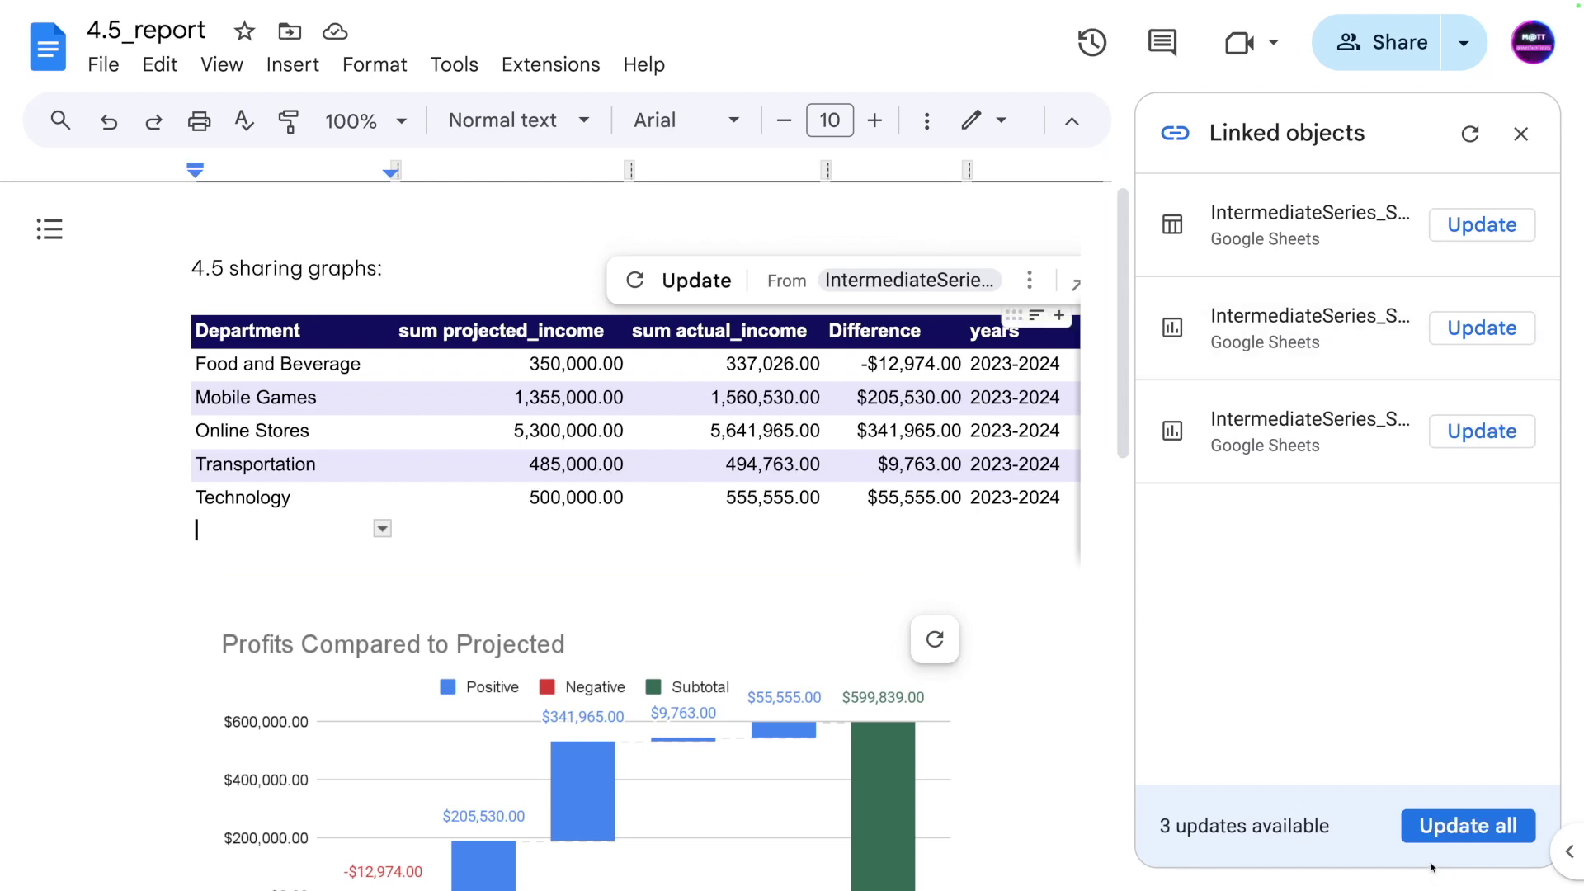
click(1476, 824)
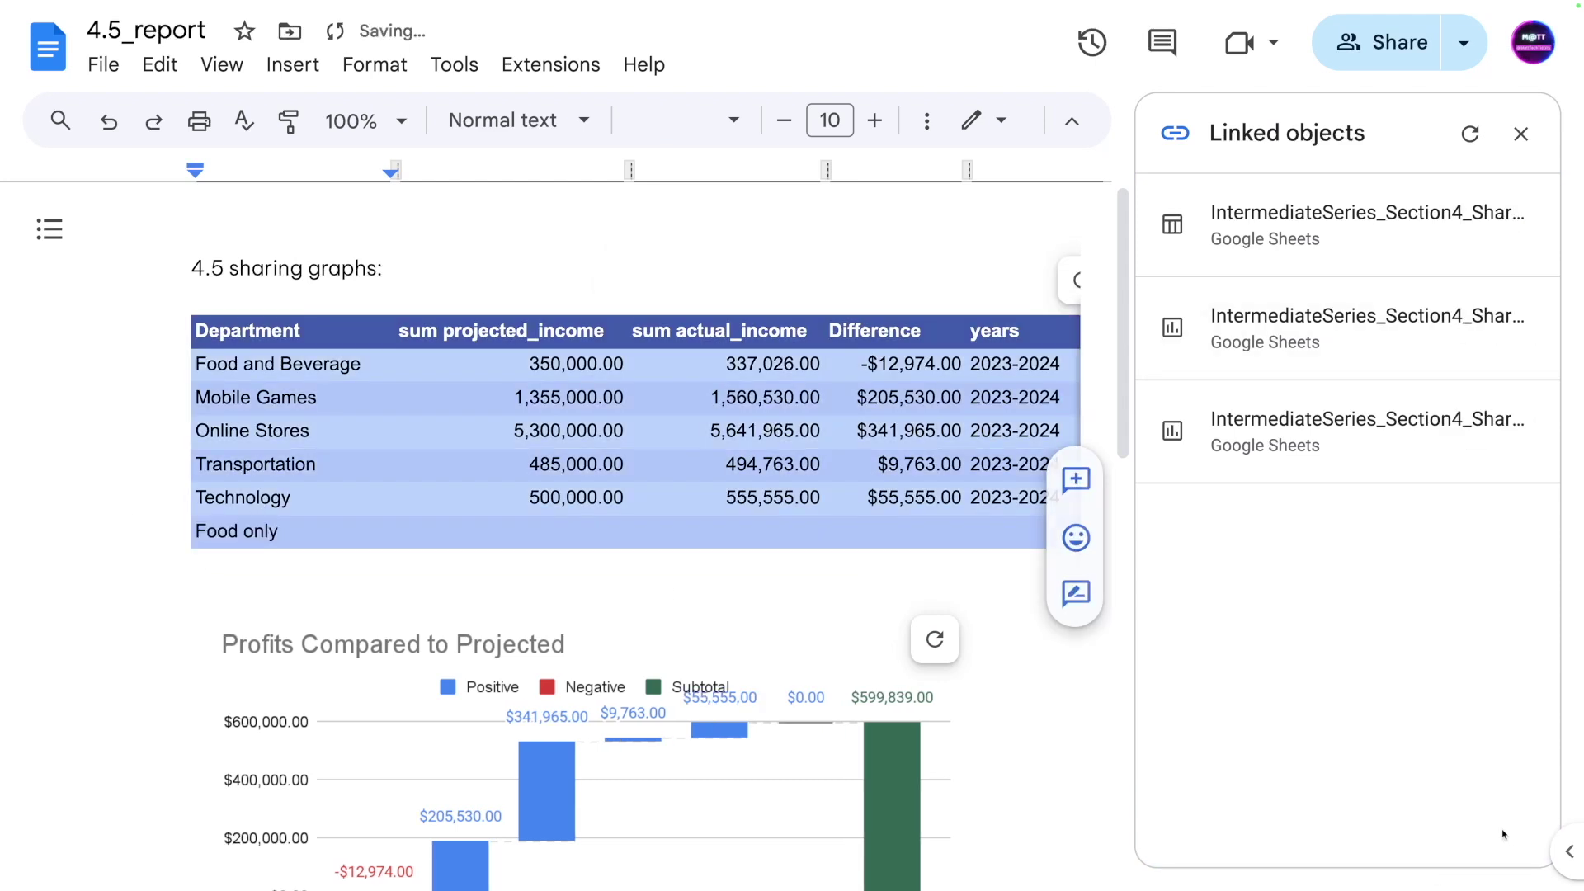
- Select the new Food only row in the refreshed linked table
click(234, 540)
scroll(283, 555, right, 2)
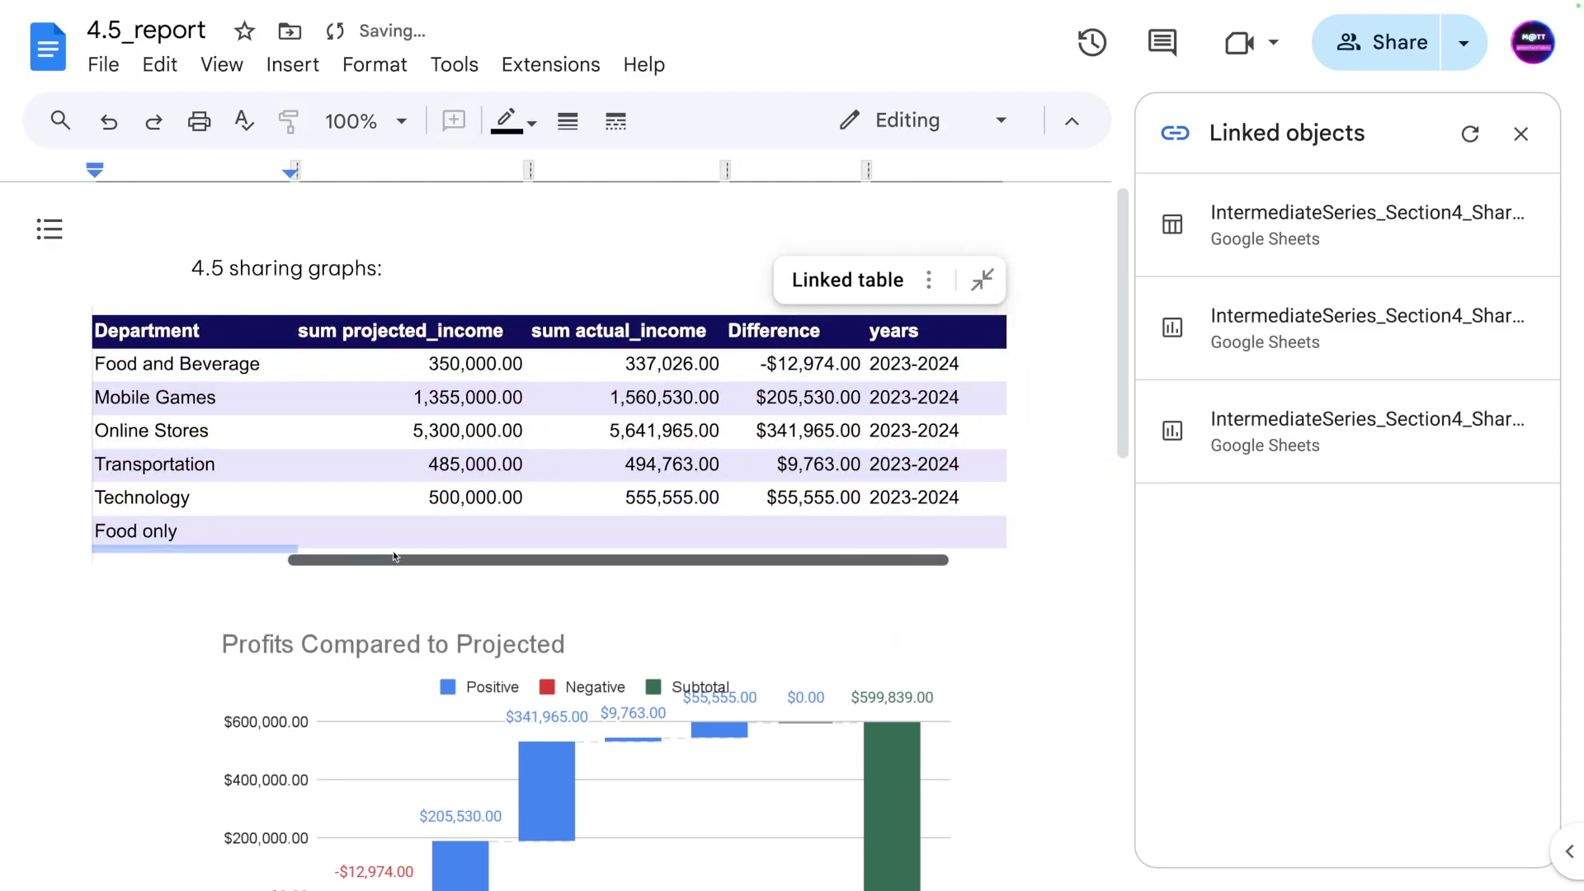
scroll(294, 551, left, 1)
scroll(435, 558, down, 10)
scroll(470, 598, up, 10)
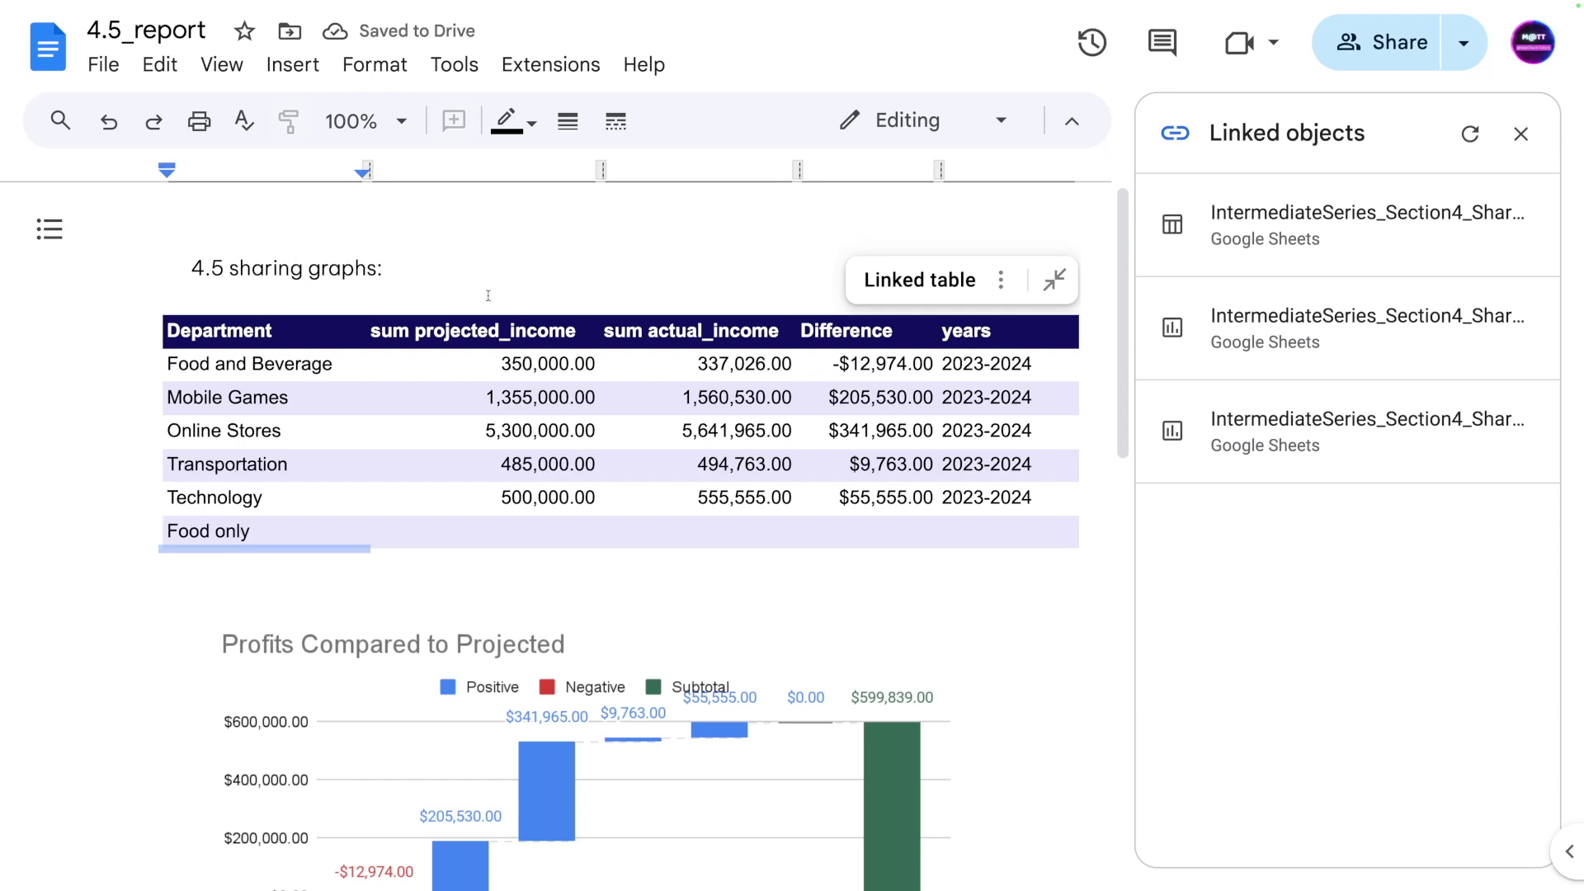
click(247, 528)
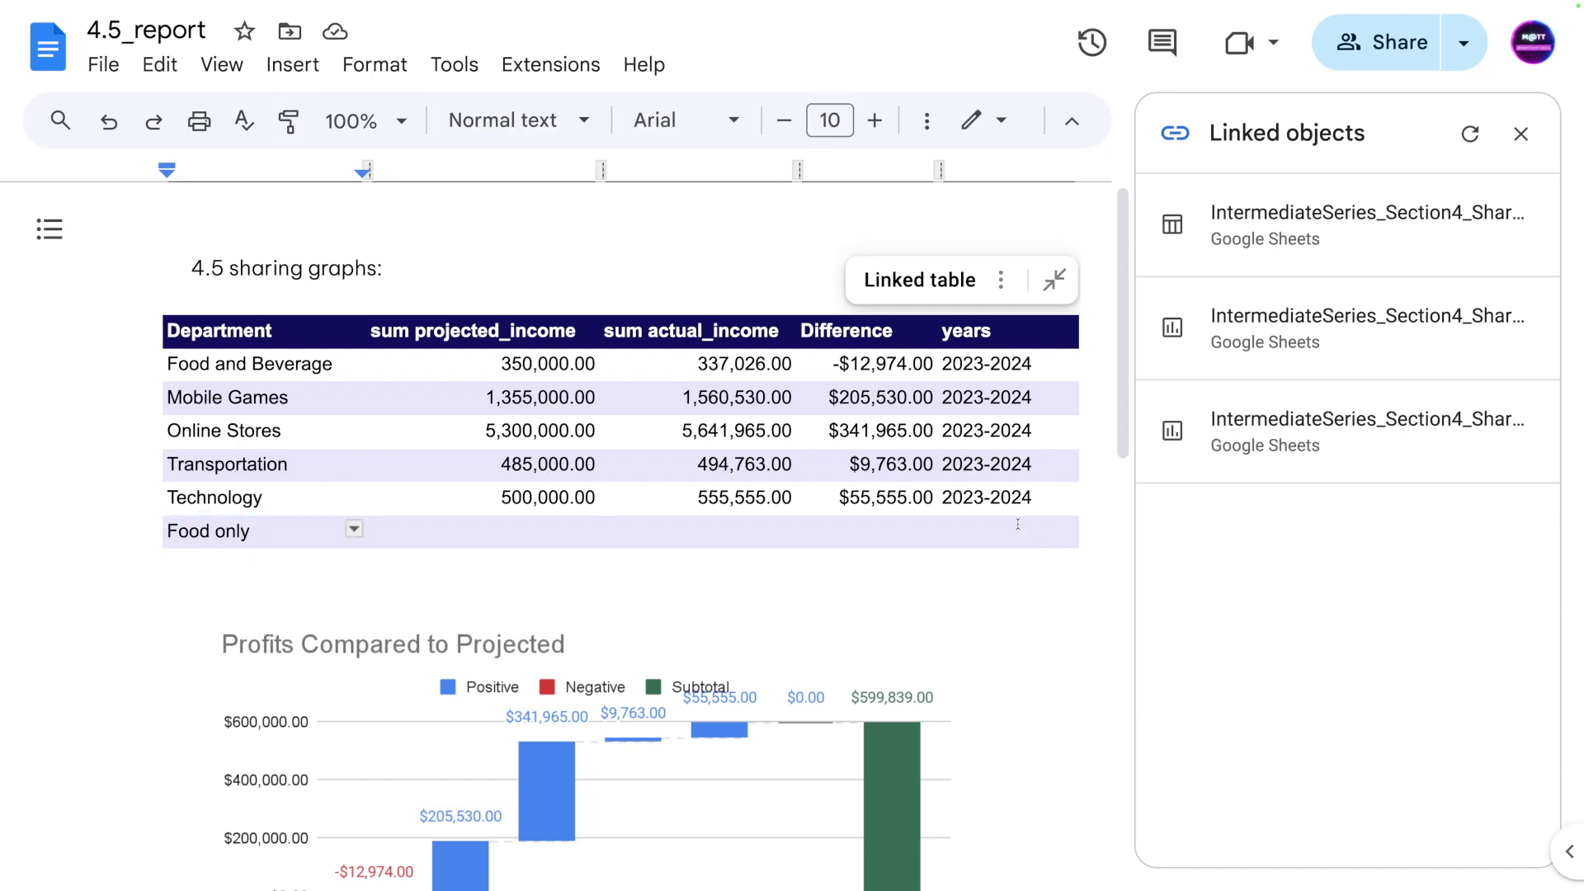
drag(1017, 523, 227, 528)
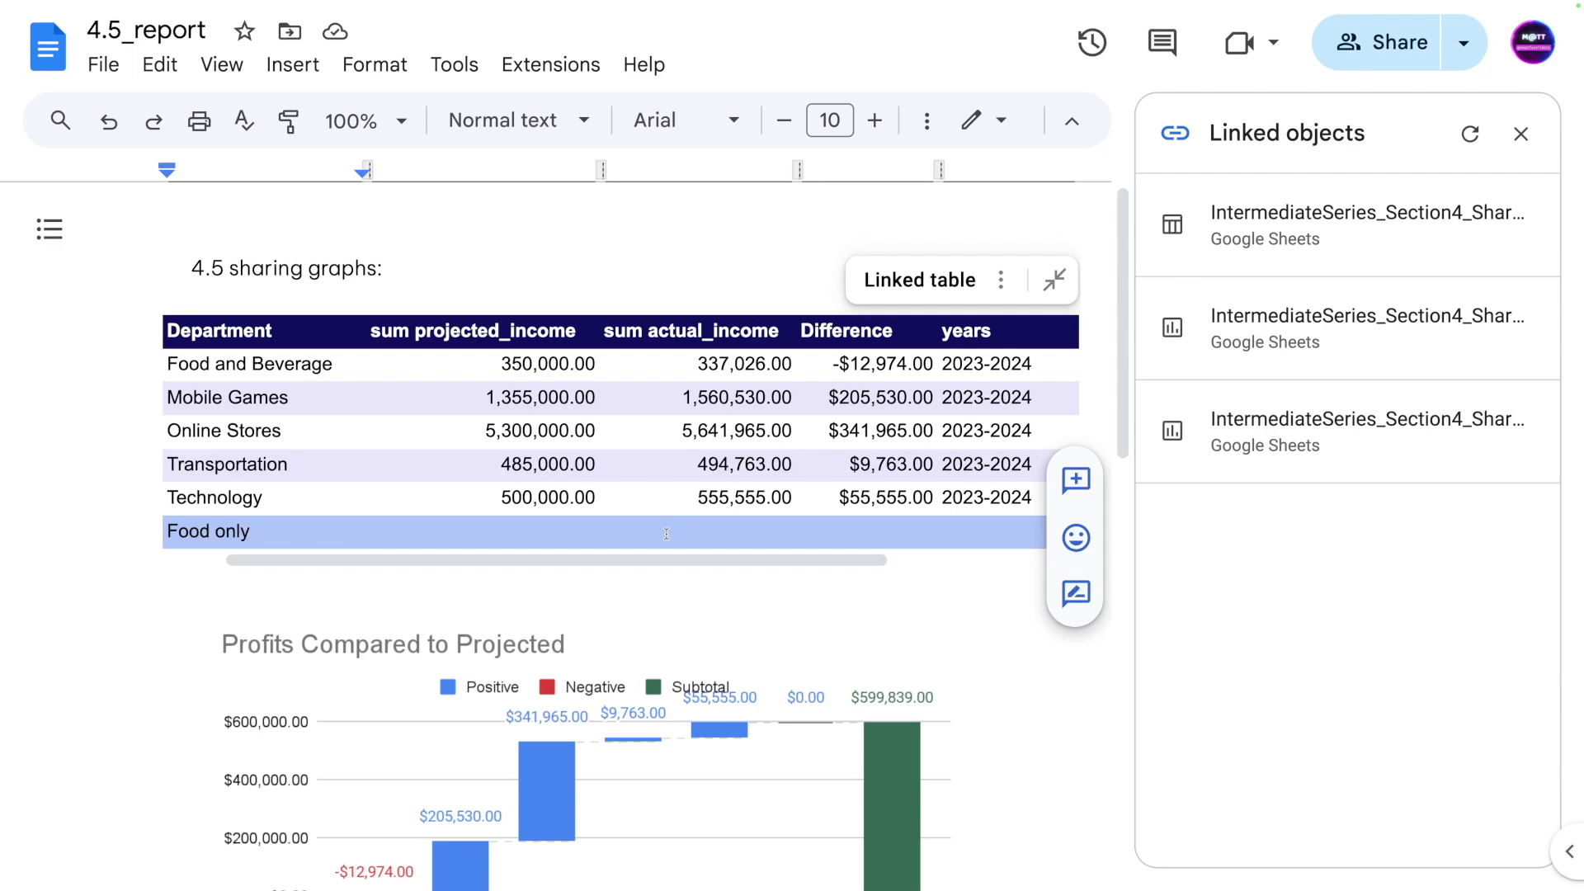
- In the spreadsheet, clear 'Food only' from cell B8
key(ctrl+Tab)
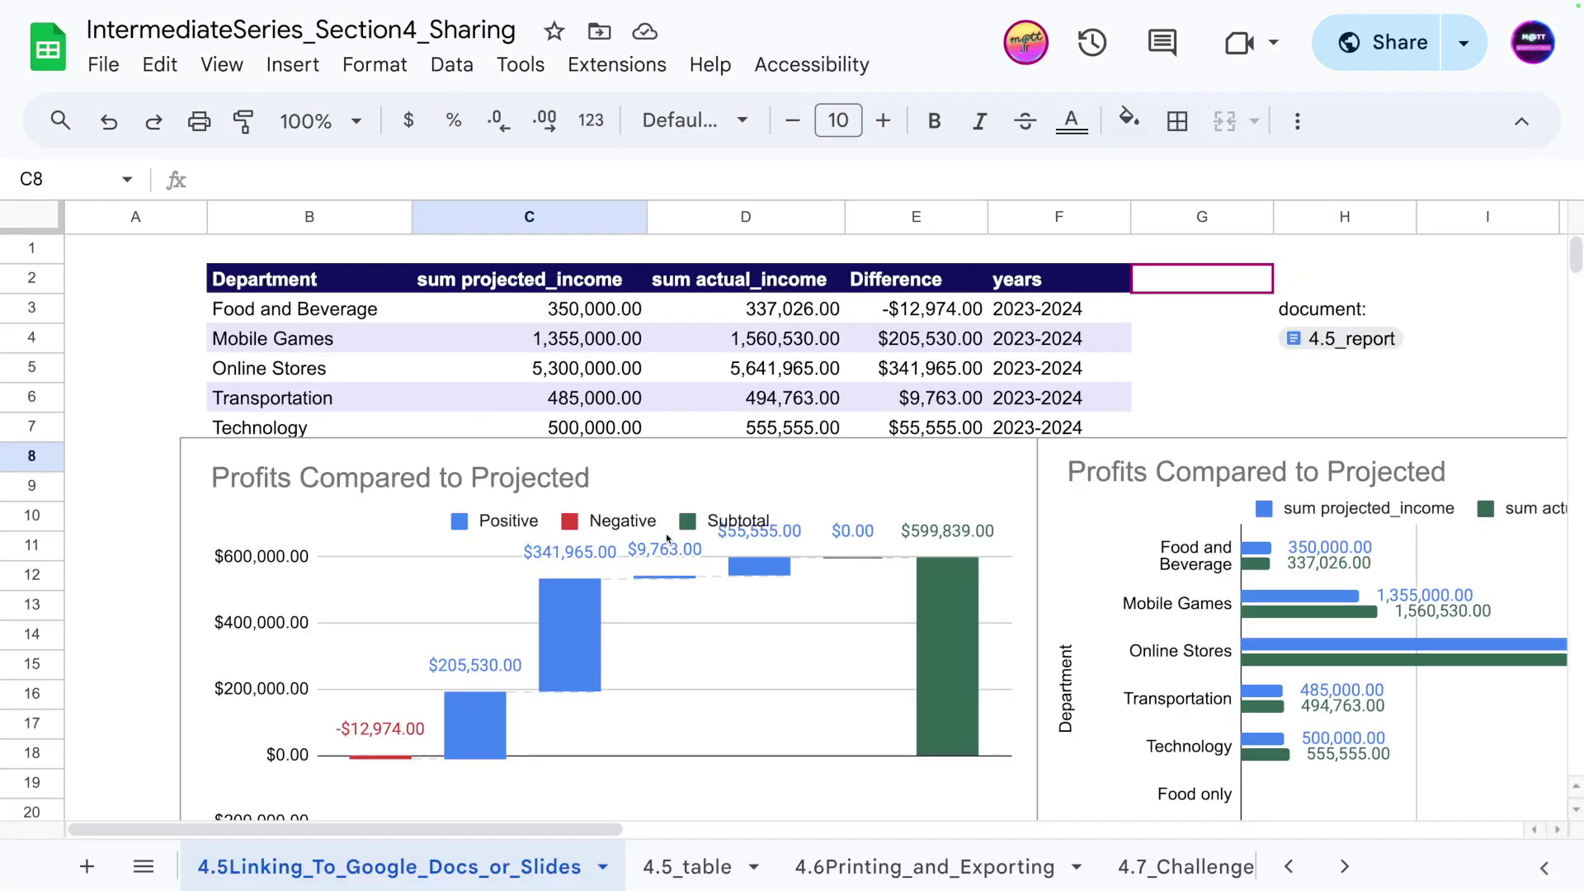
click(409, 368)
click(410, 400)
click(410, 456)
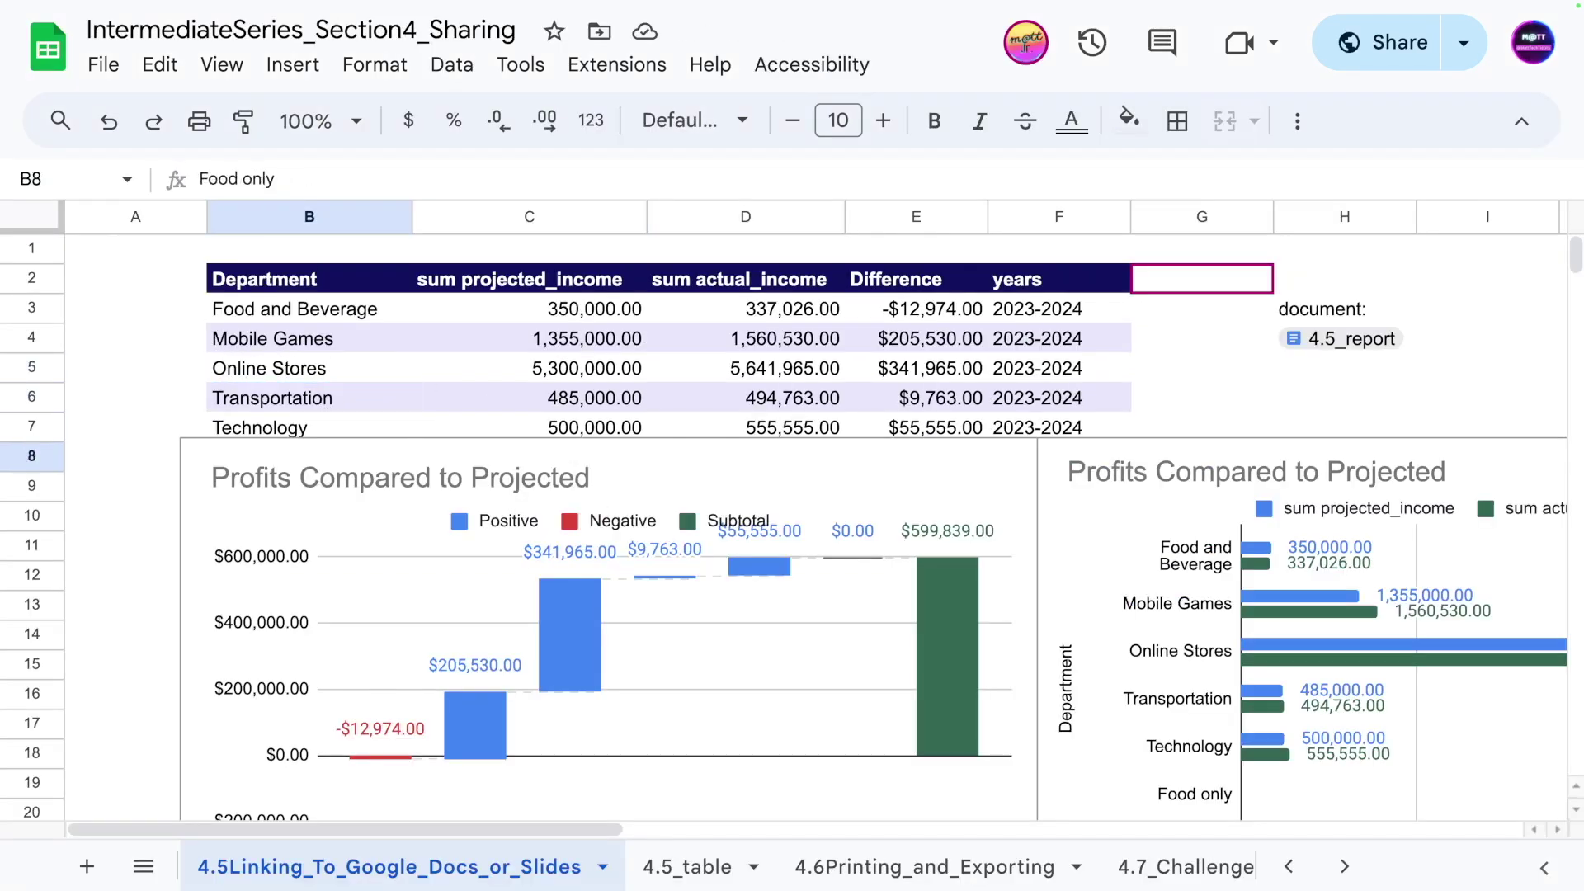
key(Delete)
- Change Technology's projected income in C7 from 500000 to 588000
click(594, 404)
click(794, 421)
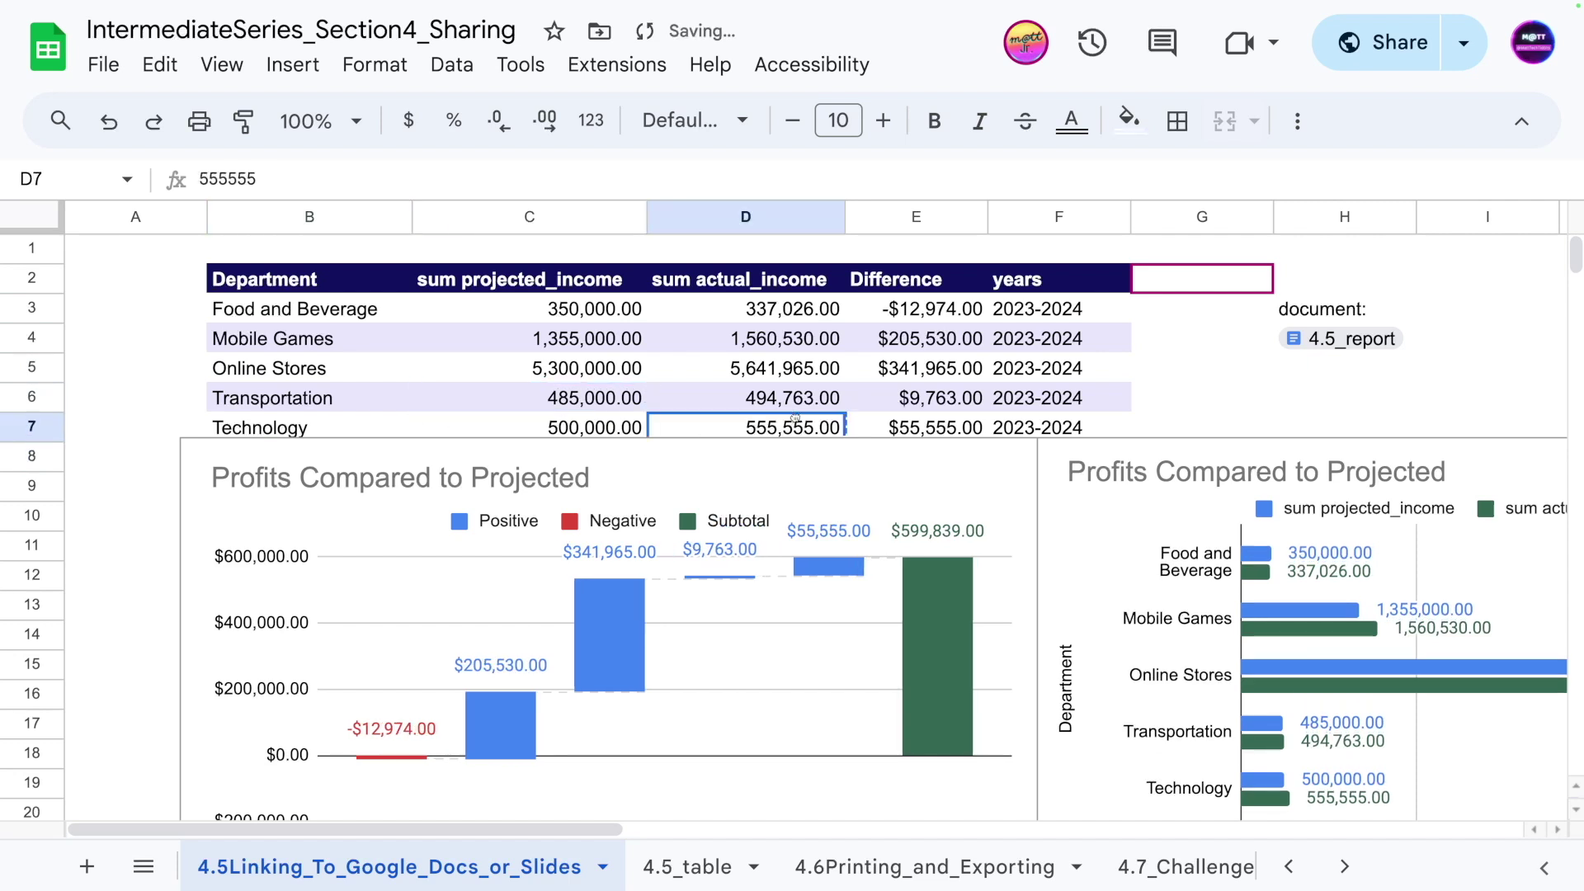
click(596, 427)
double_click(571, 428)
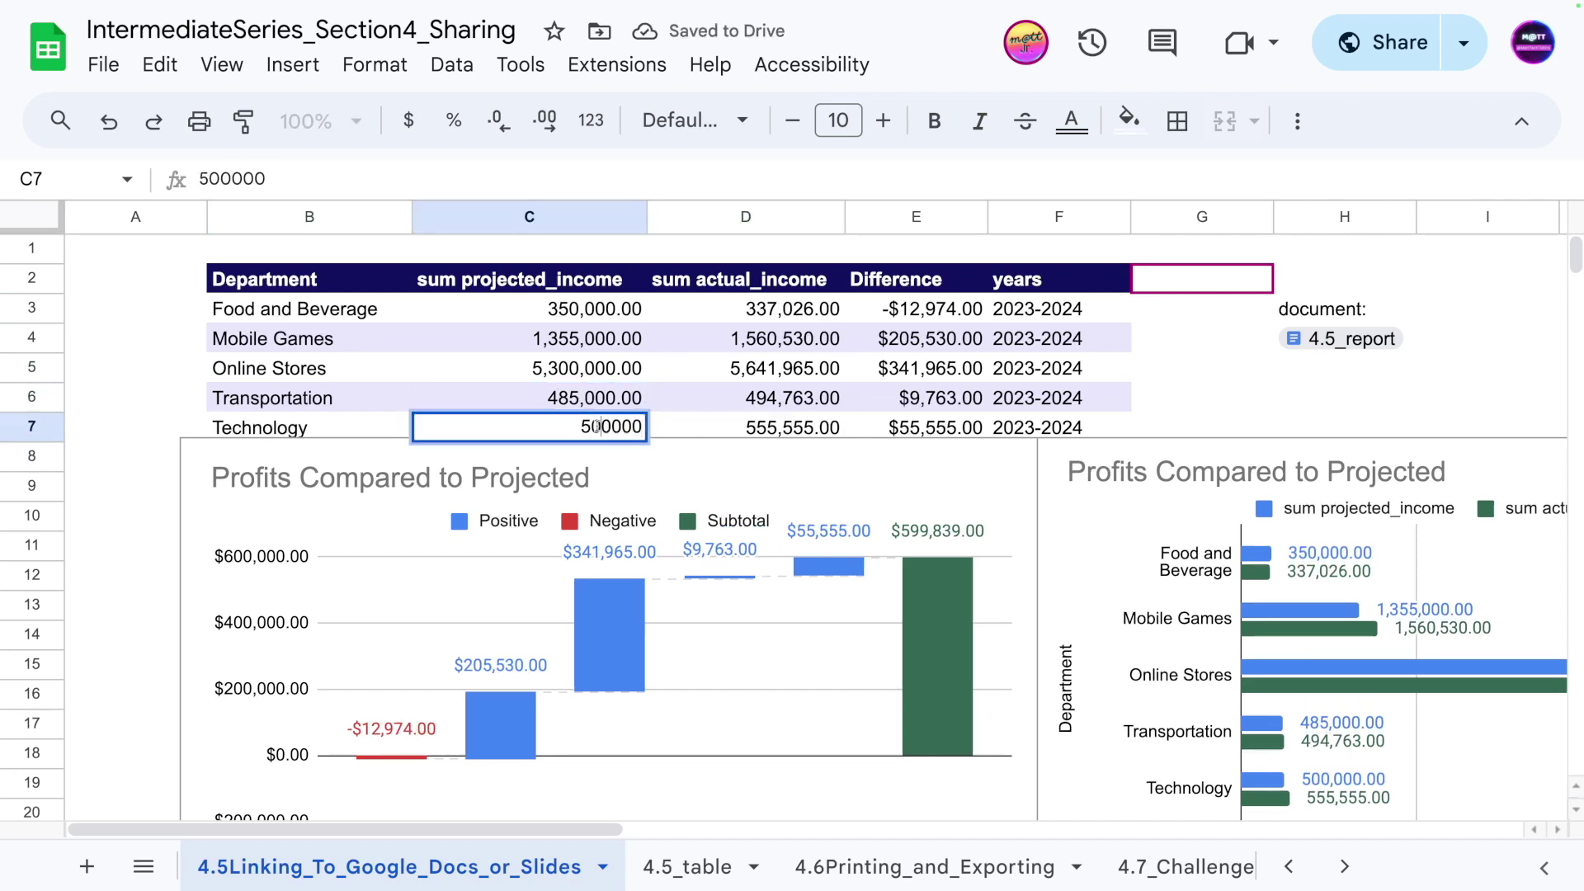
click(600, 427)
key(BackSpace)
text(88)
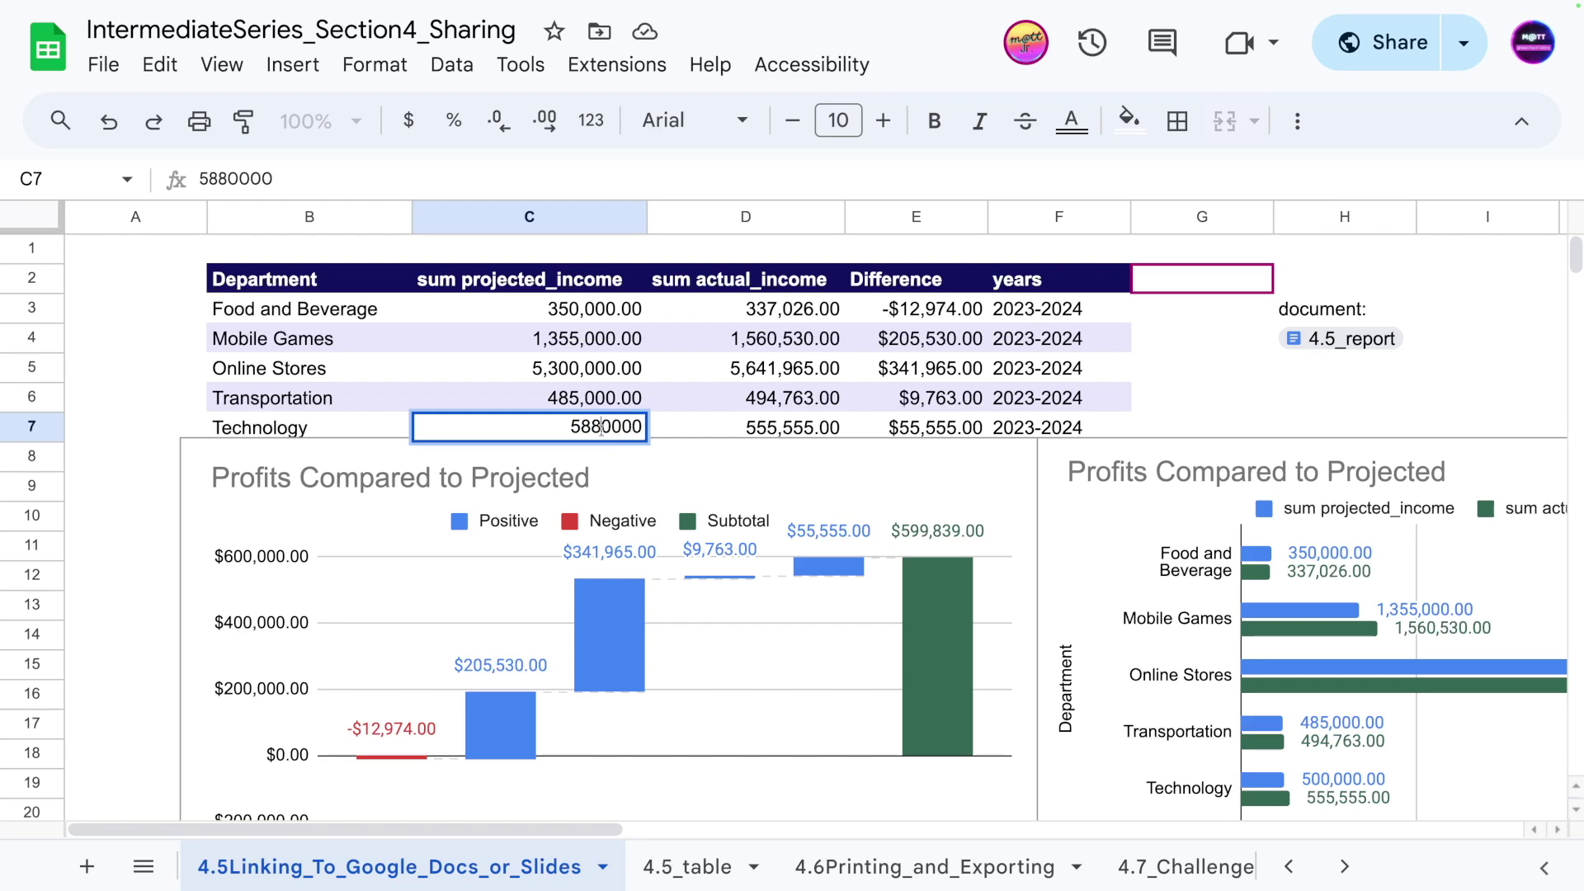
key(Return)
click(741, 428)
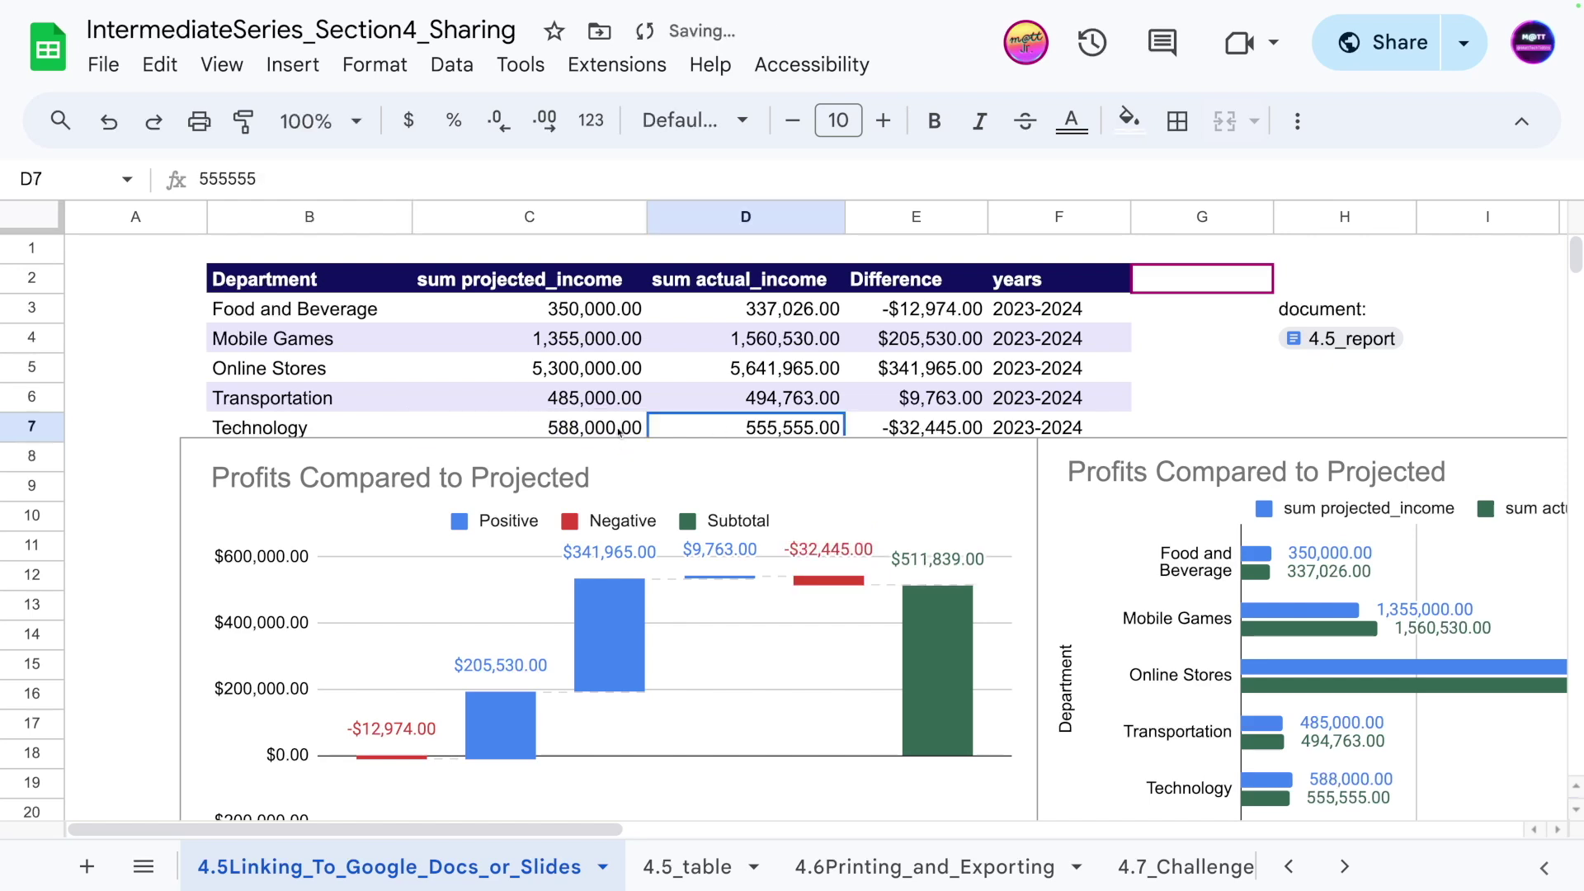
key(Left)
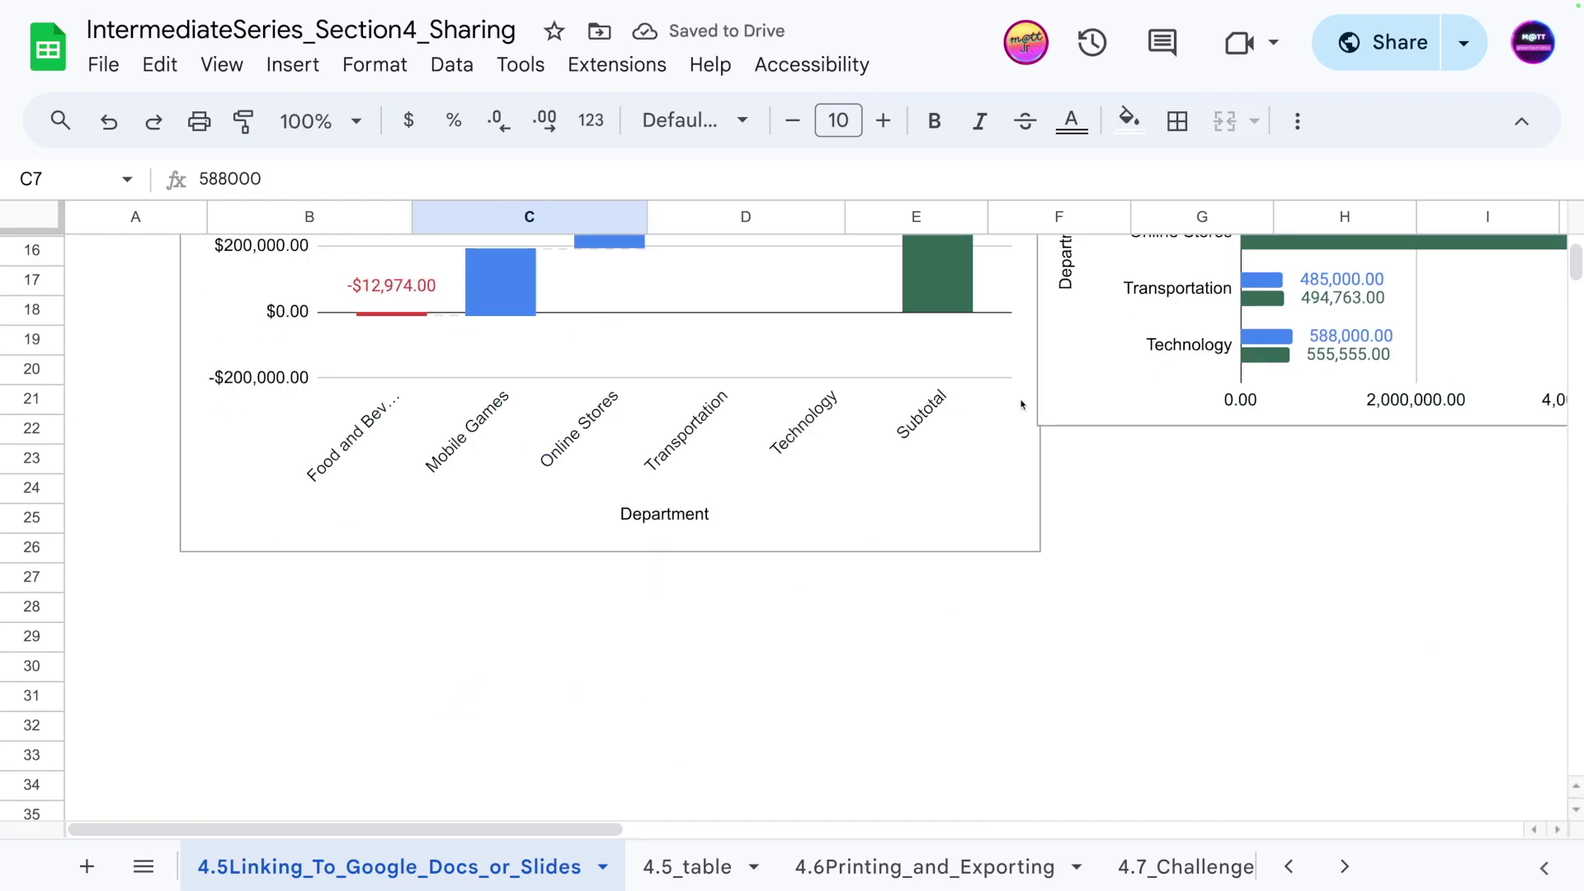
click(949, 398)
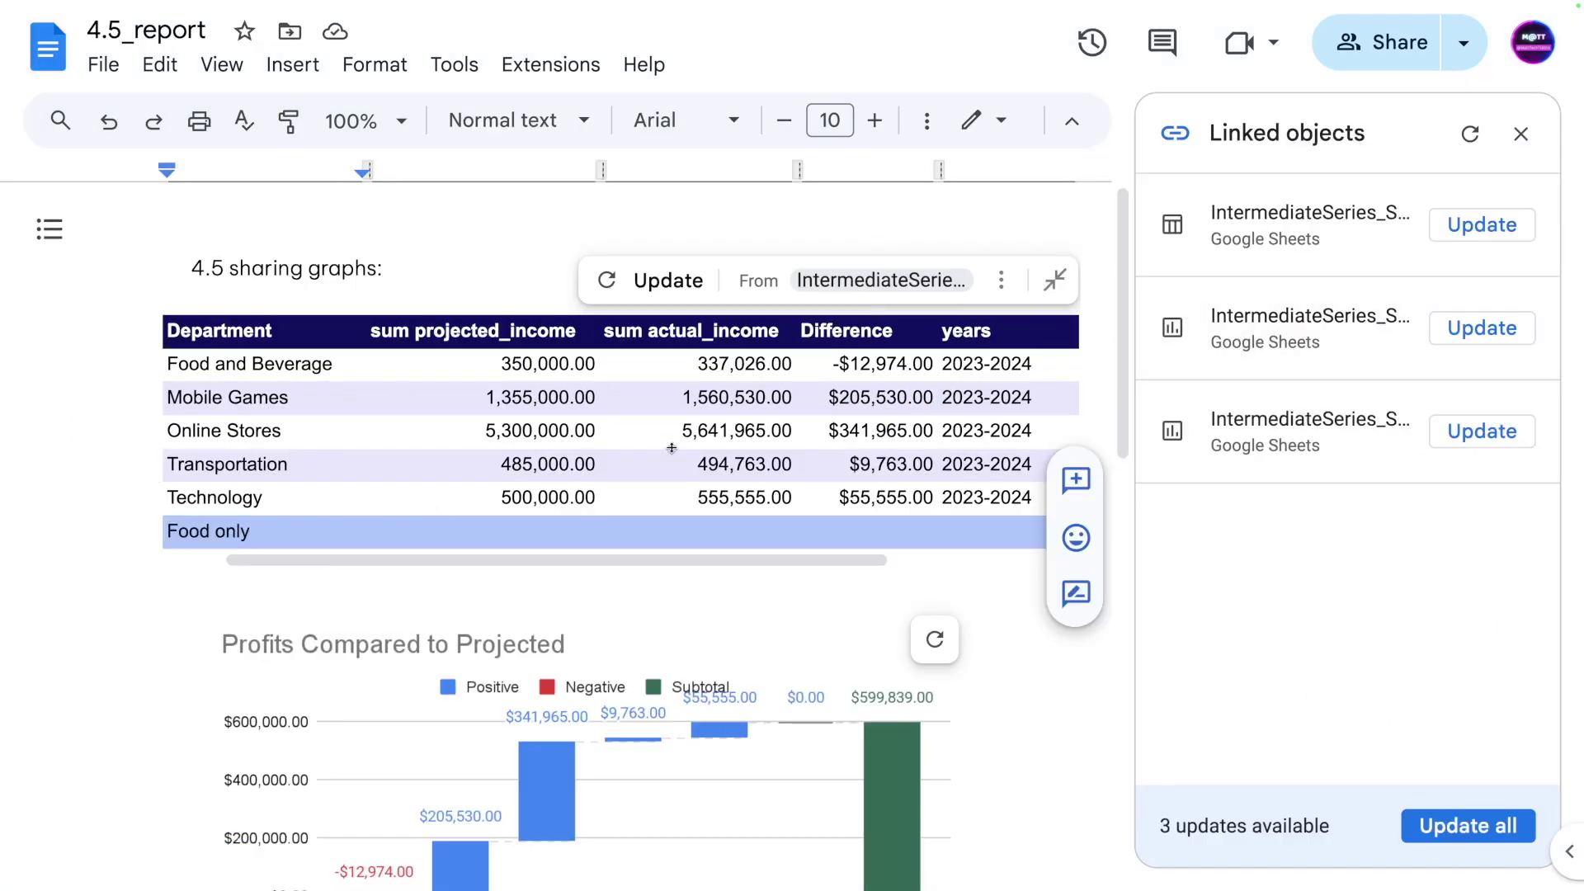
- Close the Linked objects side panel in 4.5_report
click(443, 449)
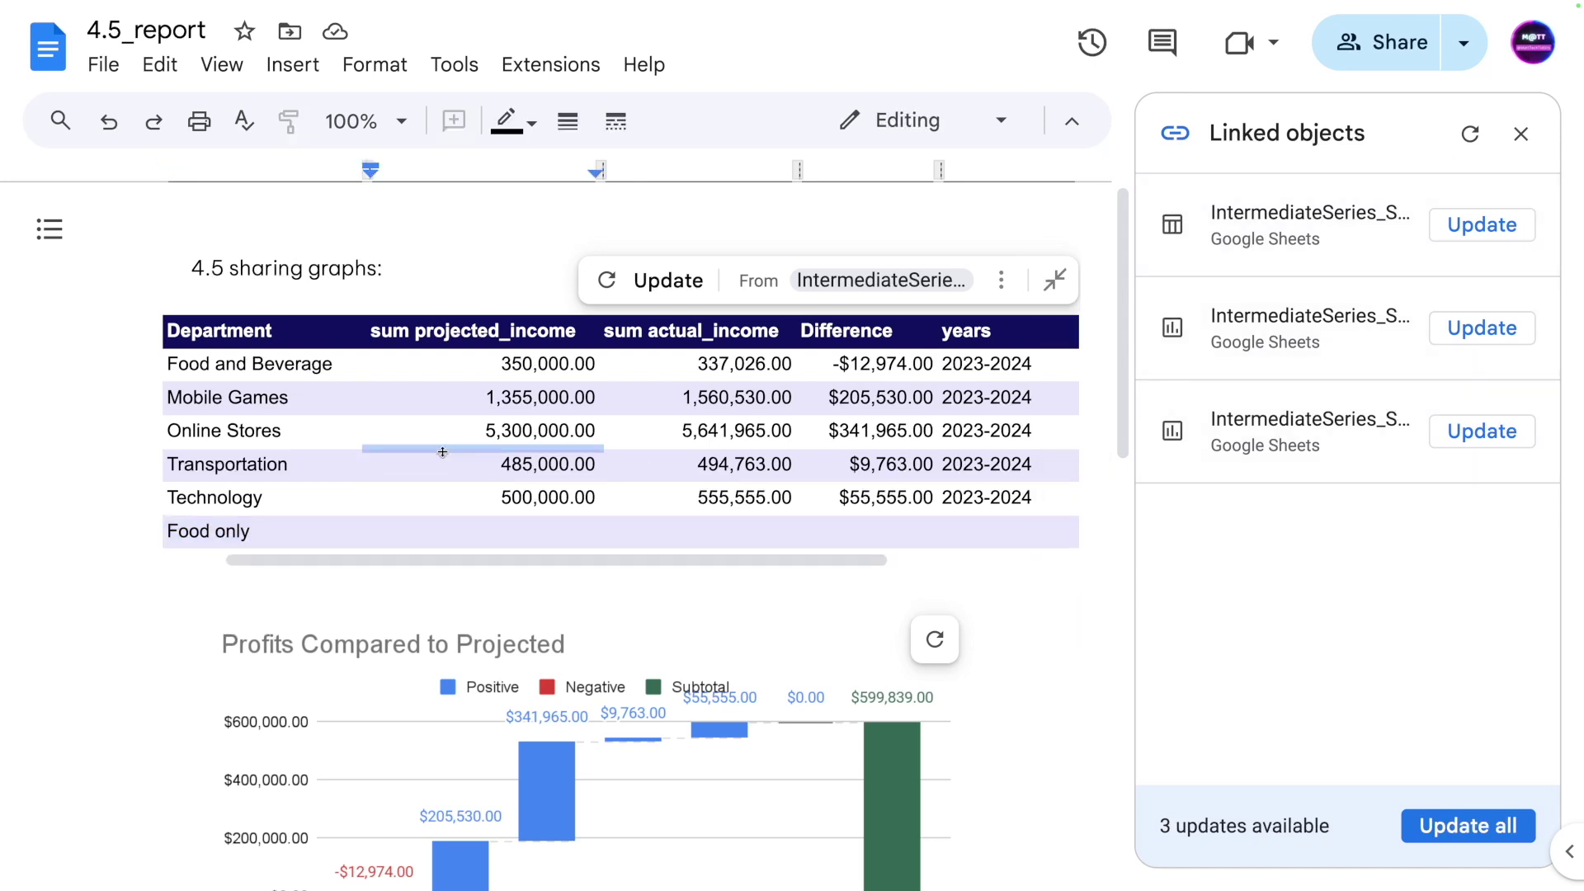
click(1520, 134)
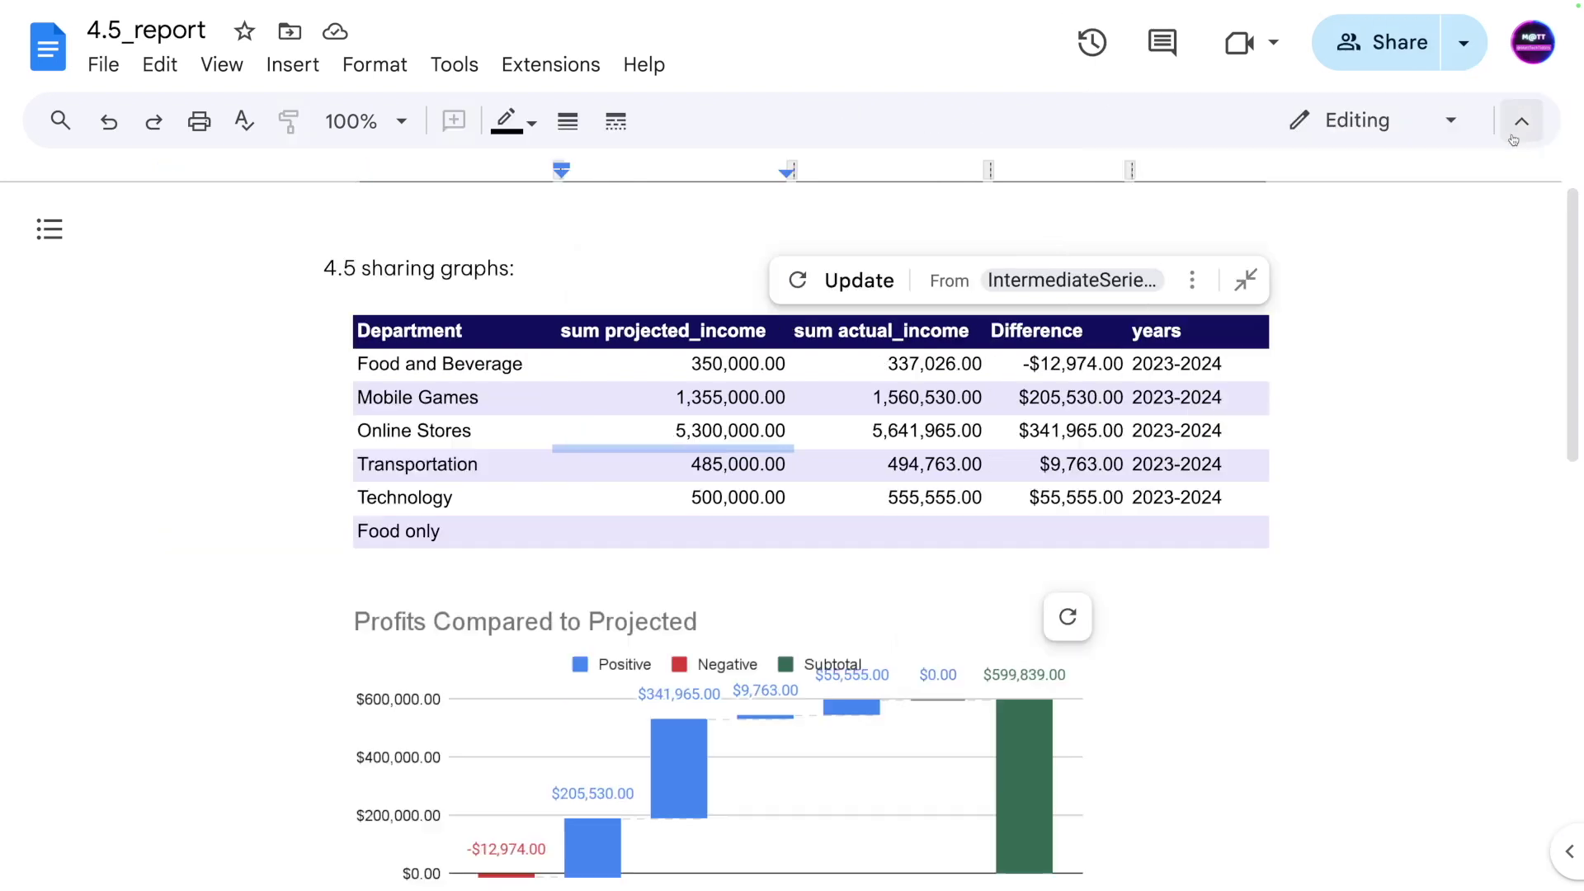
- Change 4.5_report's general access from Restricted to Anyone with the link as Viewer
click(1410, 45)
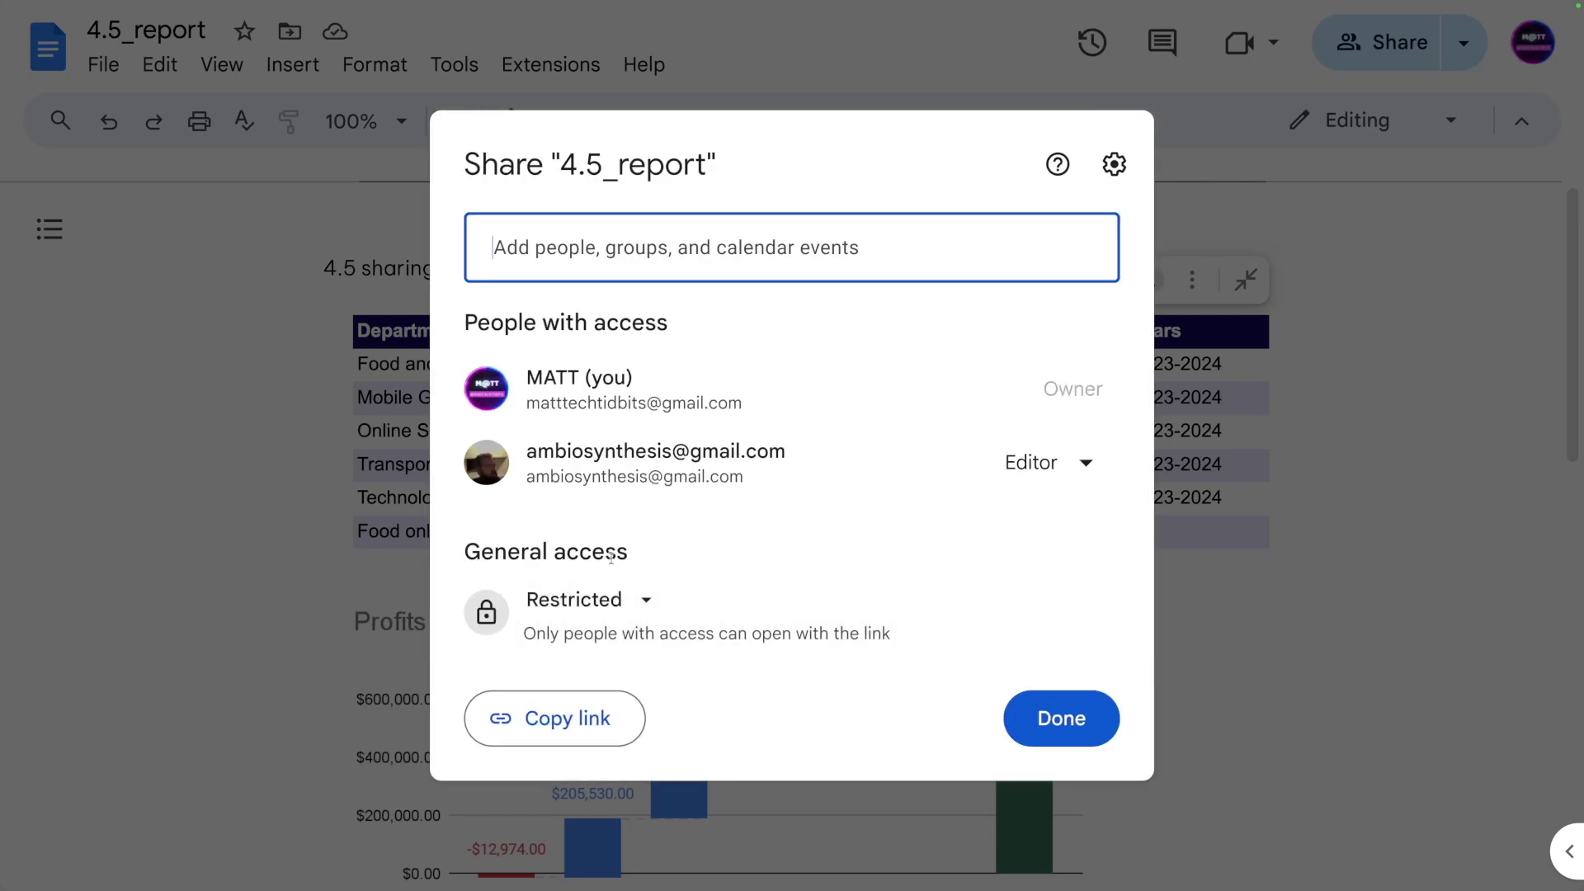
click(615, 600)
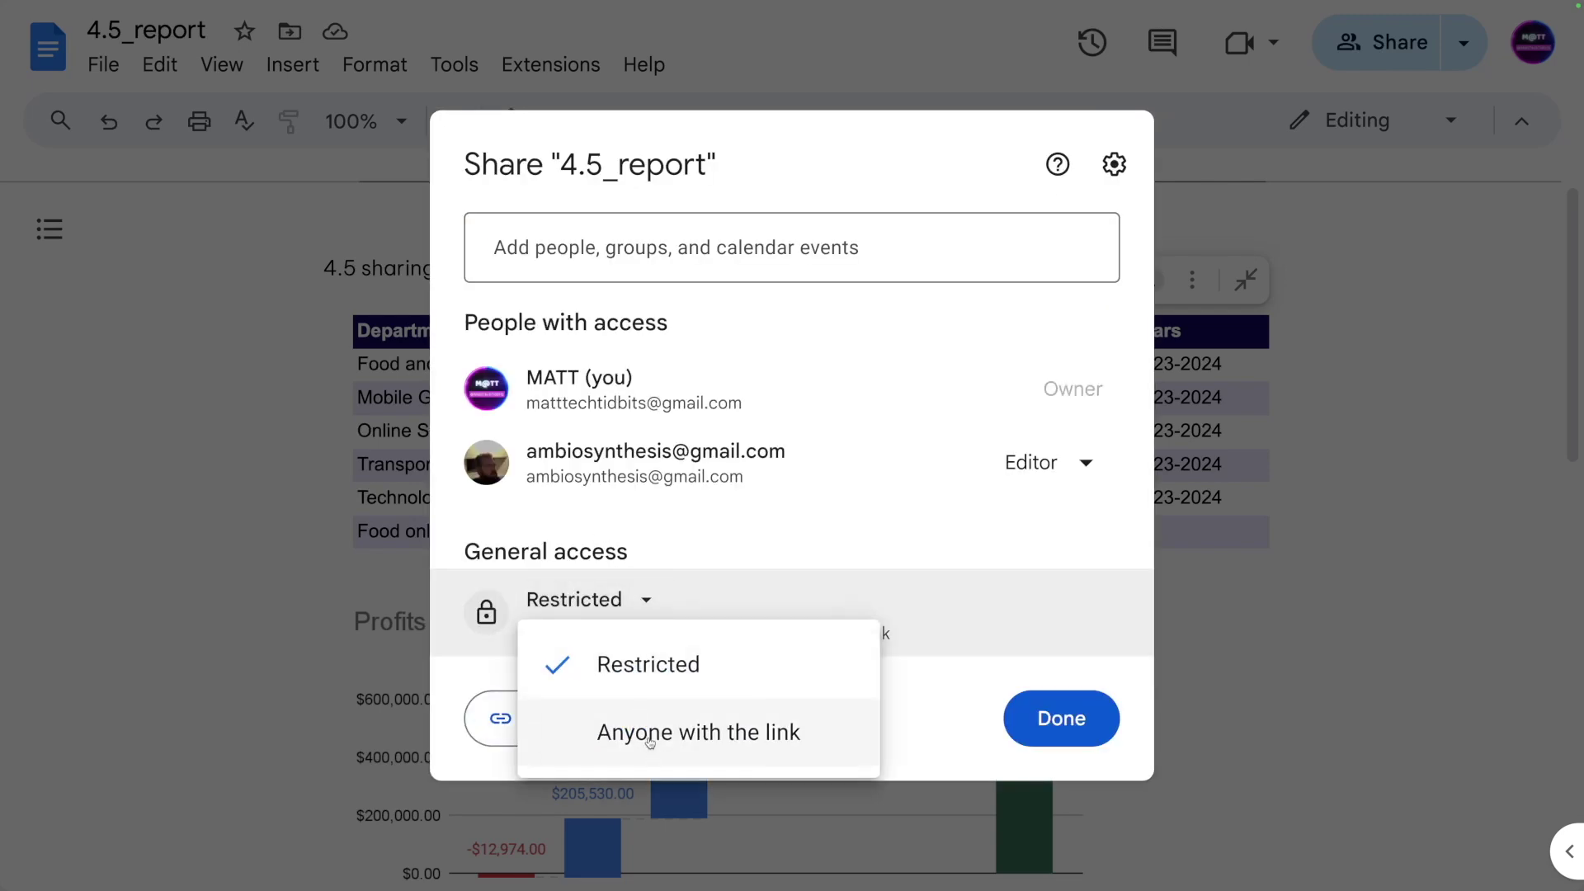
click(647, 739)
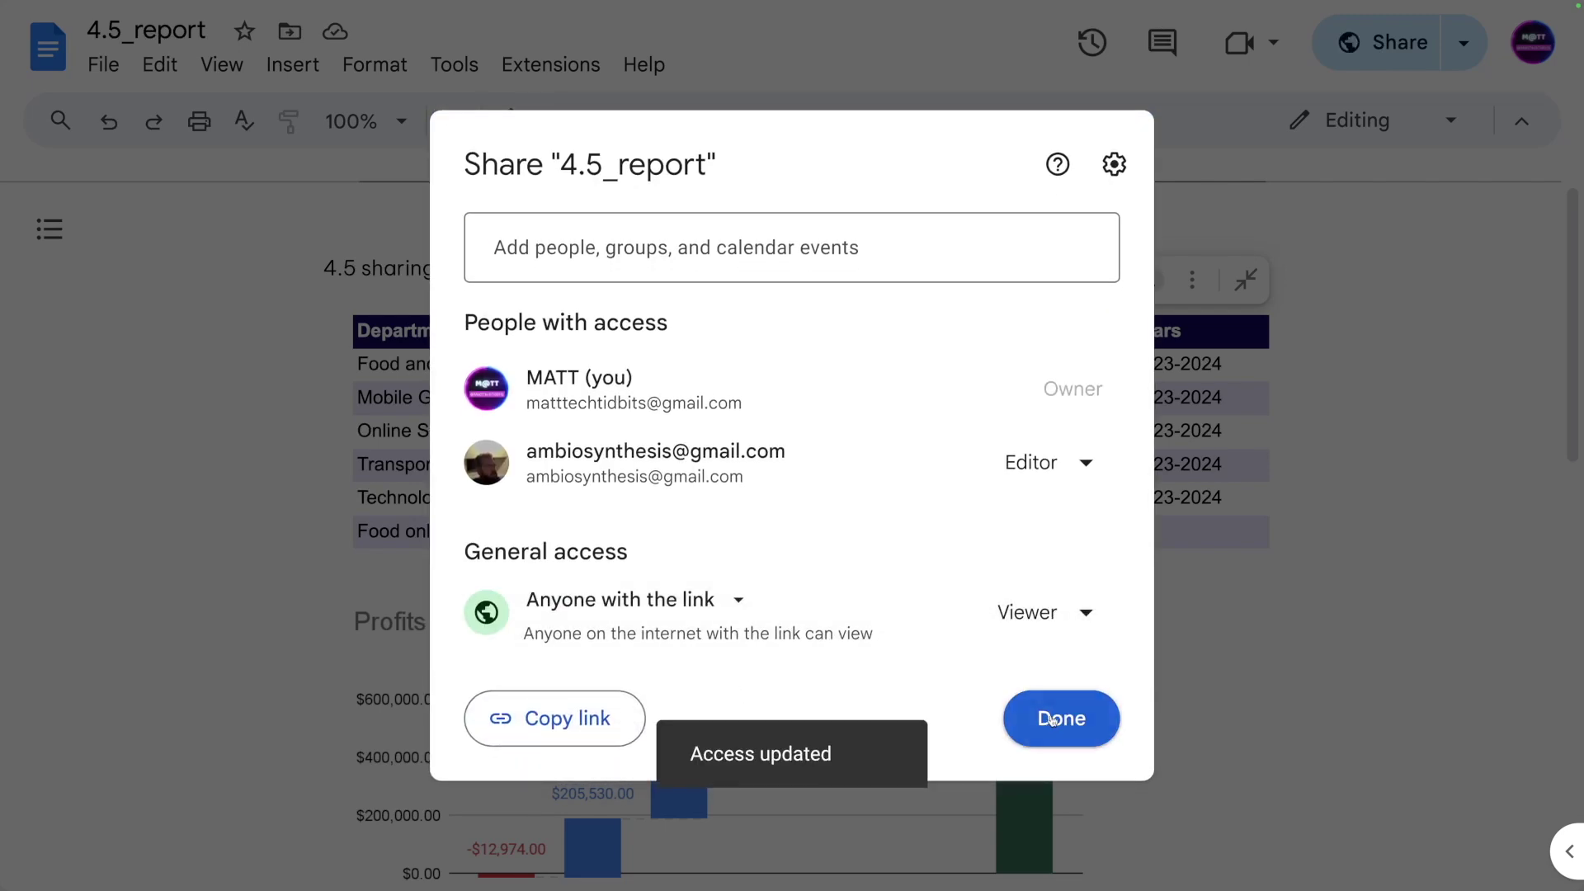
click(1059, 721)
click(462, 575)
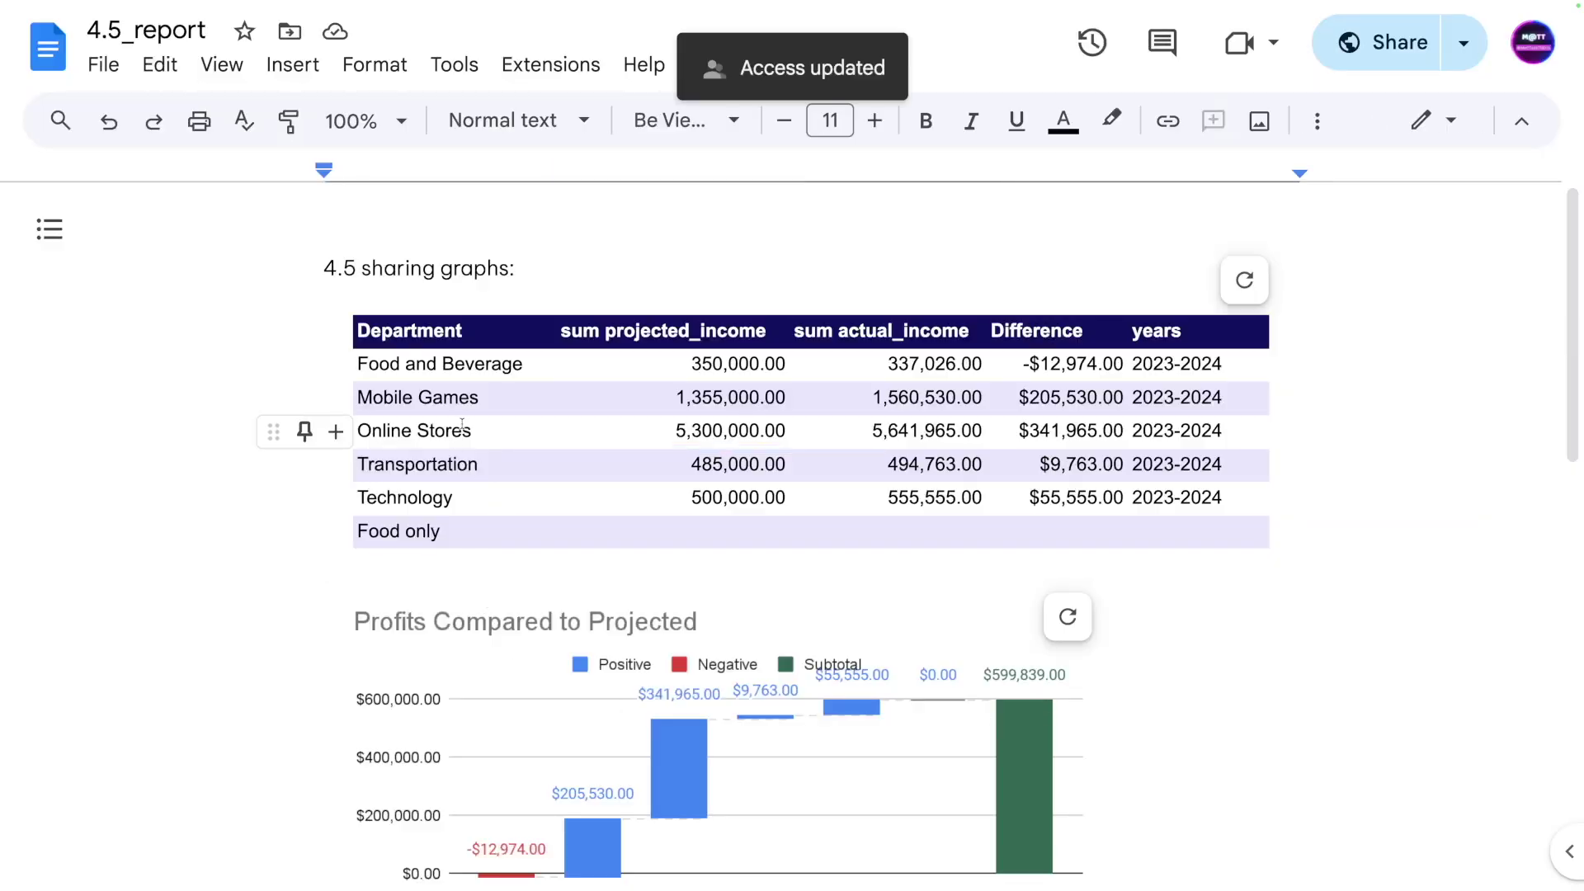
key(ctrl+Right)
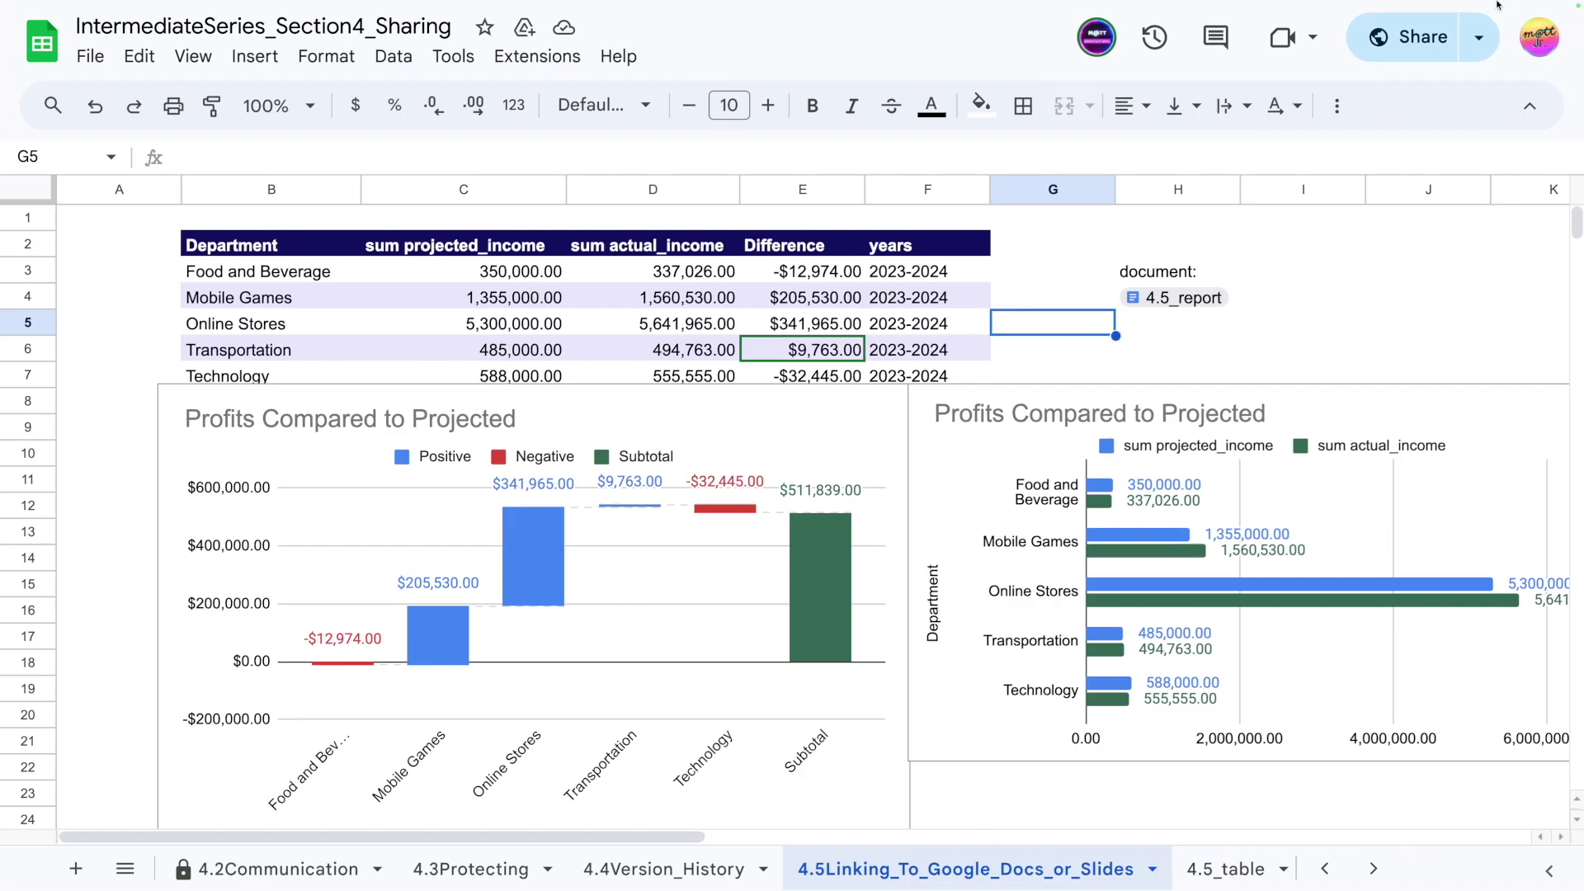
click(1166, 306)
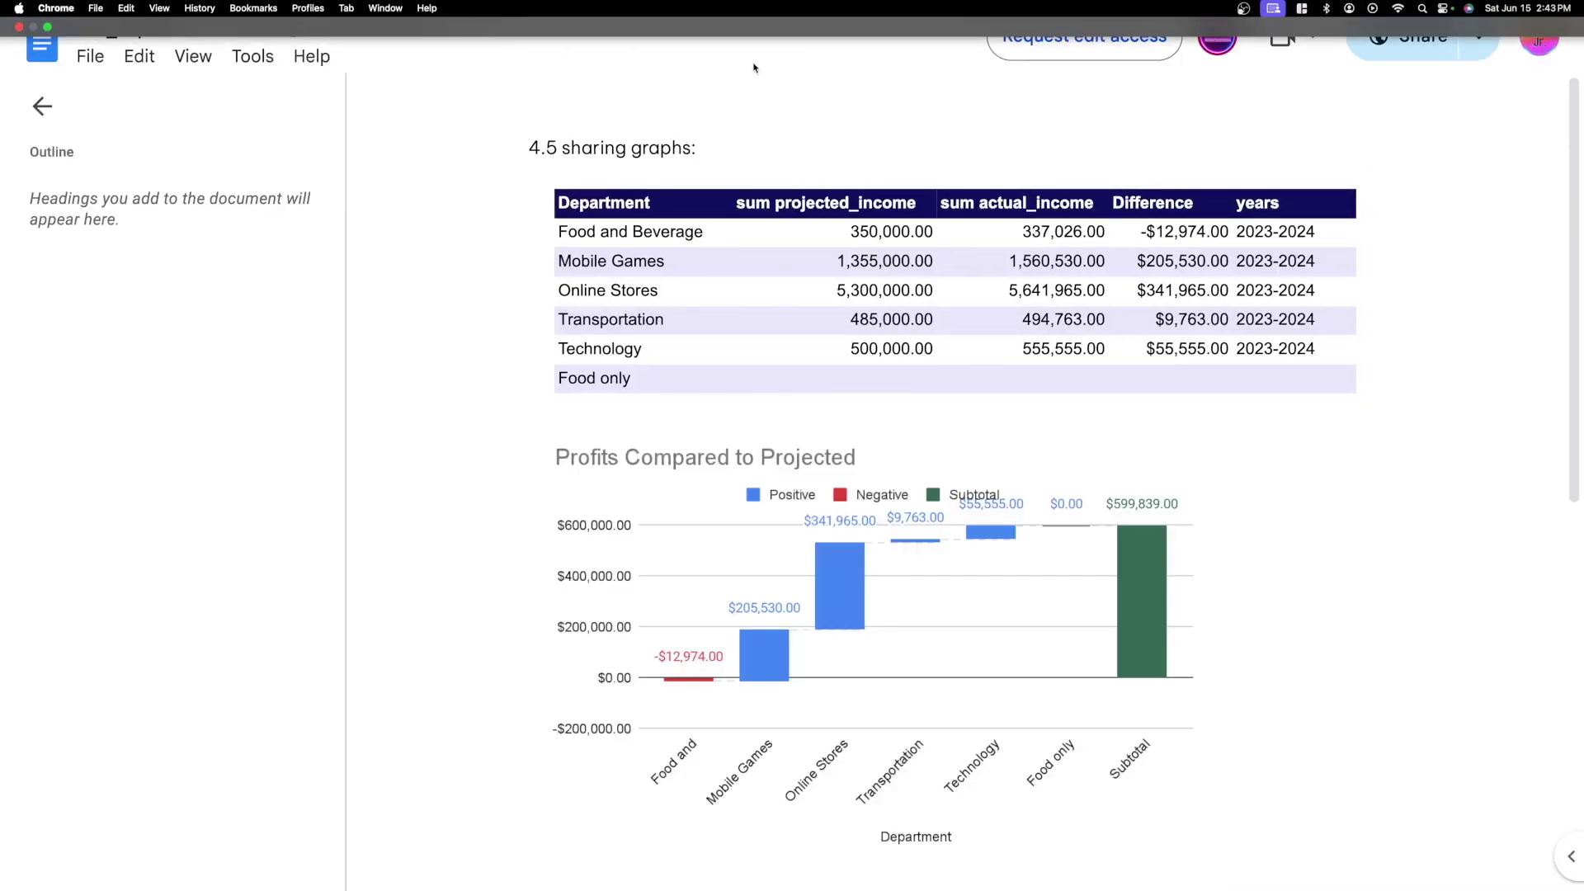
mouse_move(816, 232)
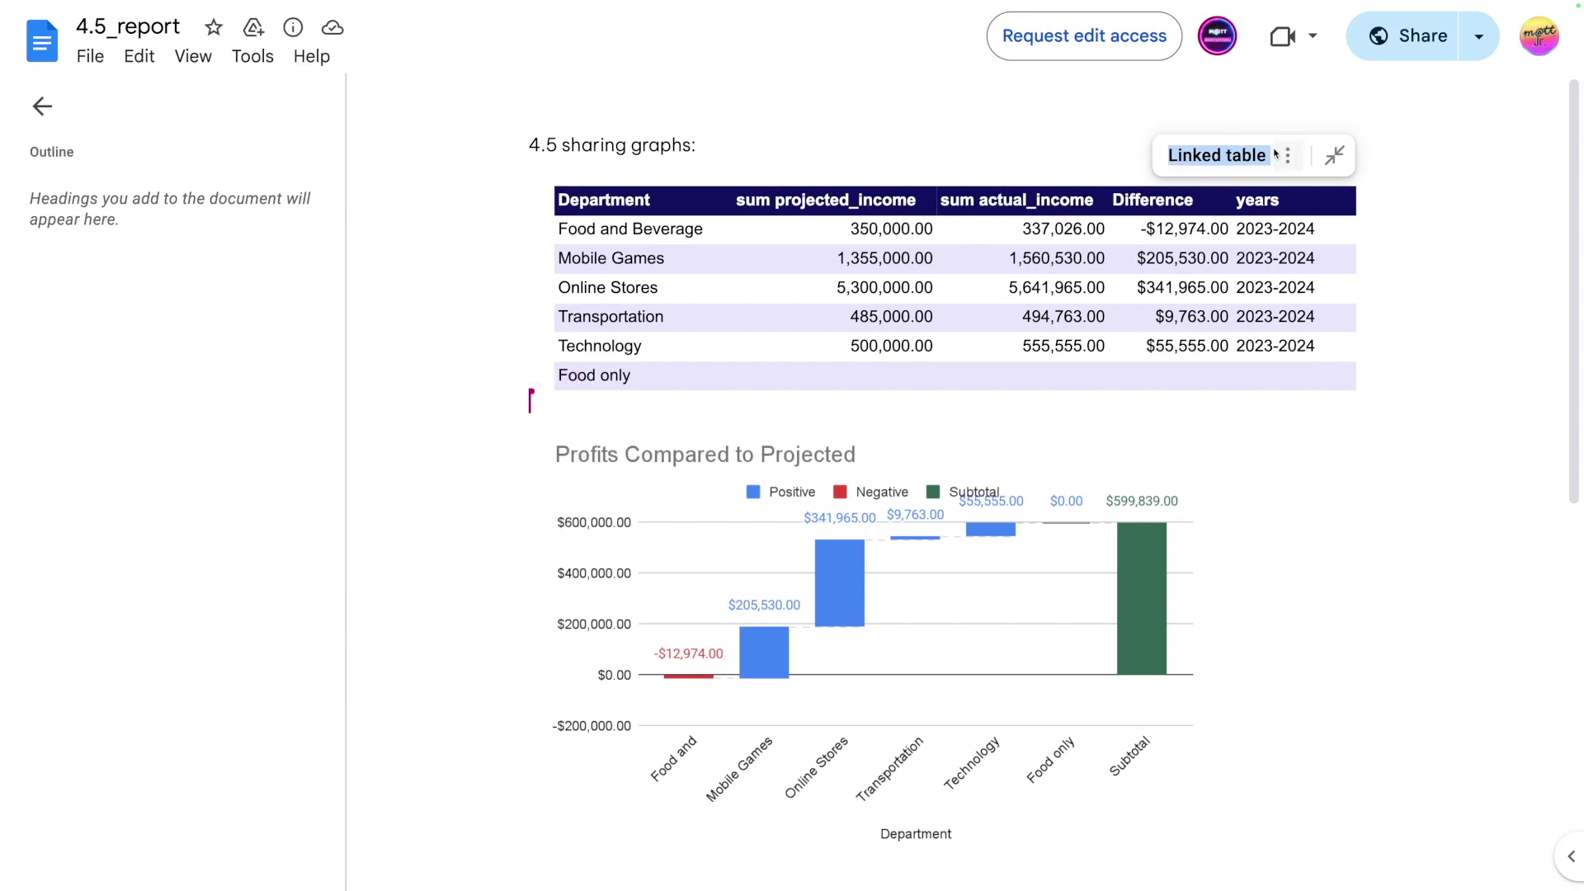
mouse_move(1016, 546)
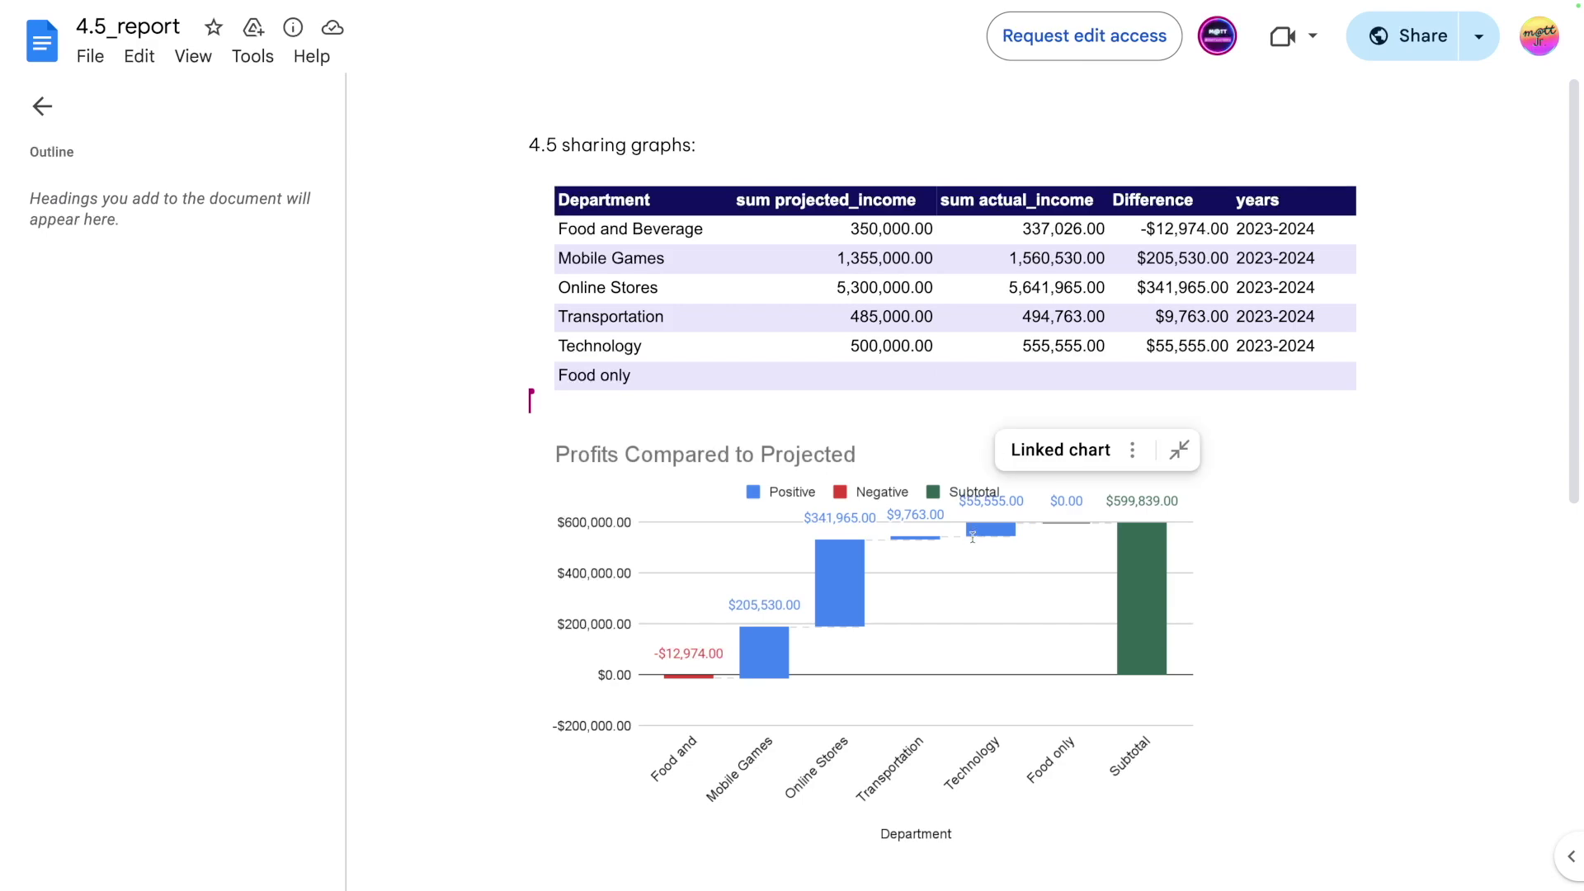
scroll(972, 537, down, 8)
scroll(984, 517, up, 8)
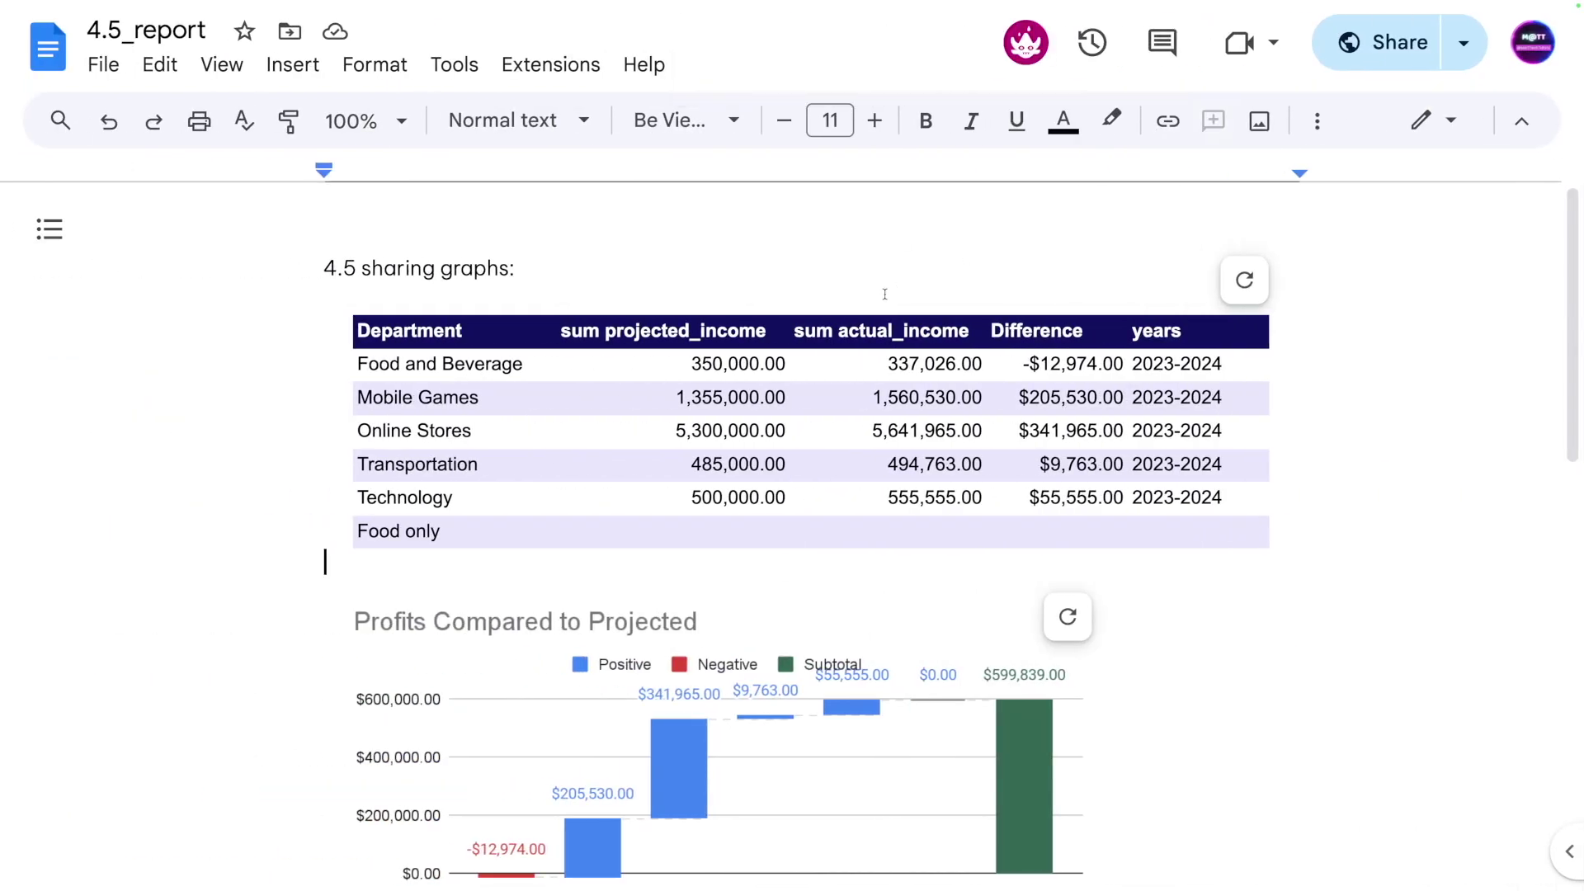
click(885, 293)
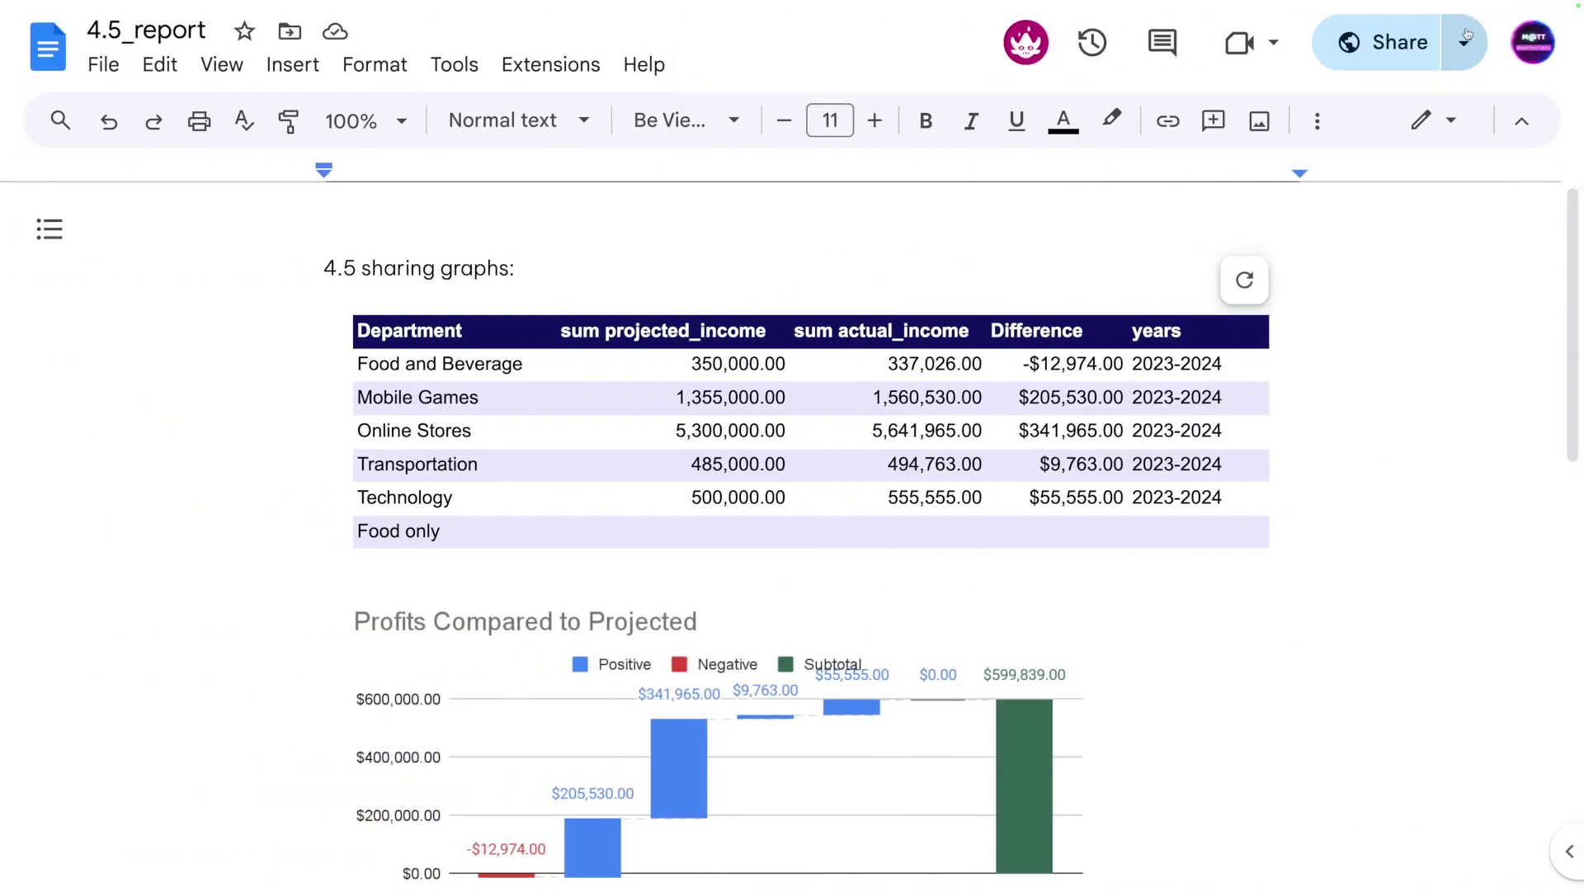
- Set 4.5_report's anyone-with-the-link role to Editor
click(1392, 45)
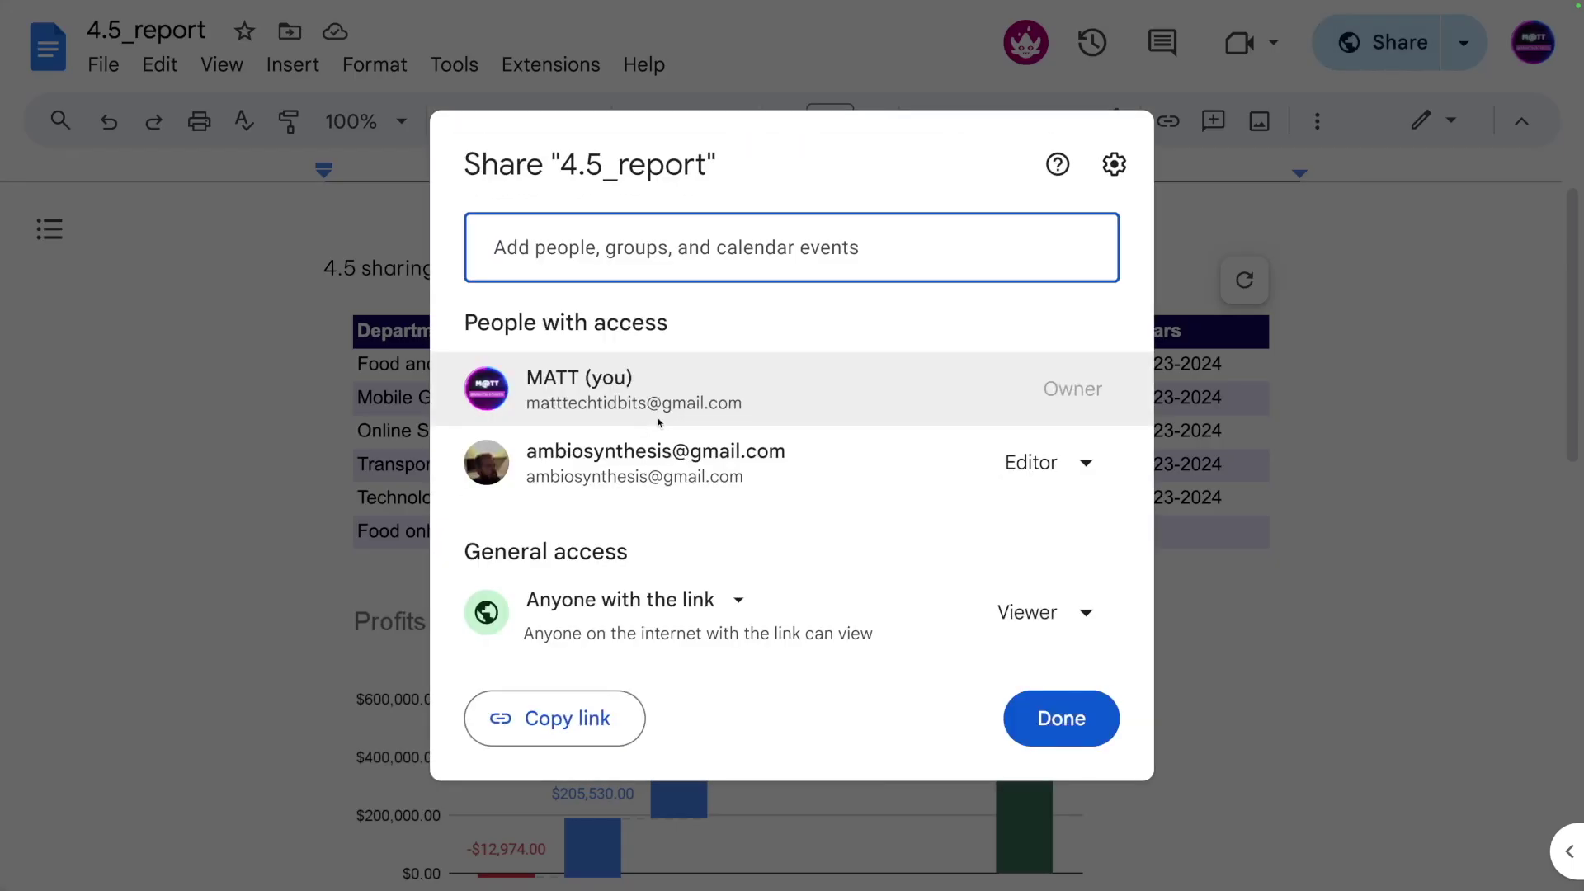
click(1036, 613)
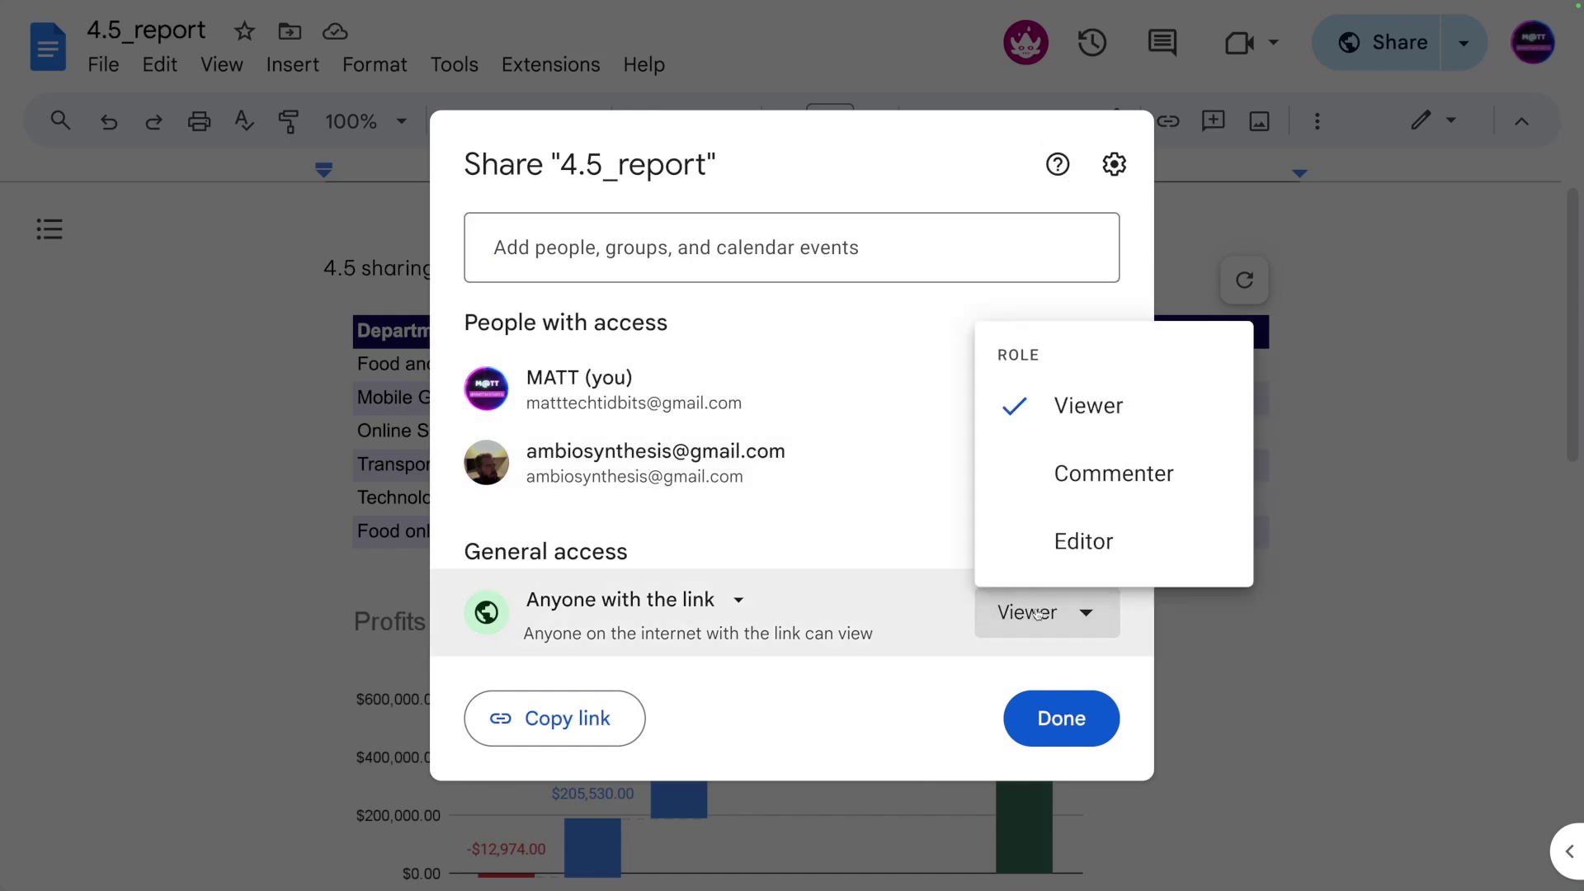
click(1083, 542)
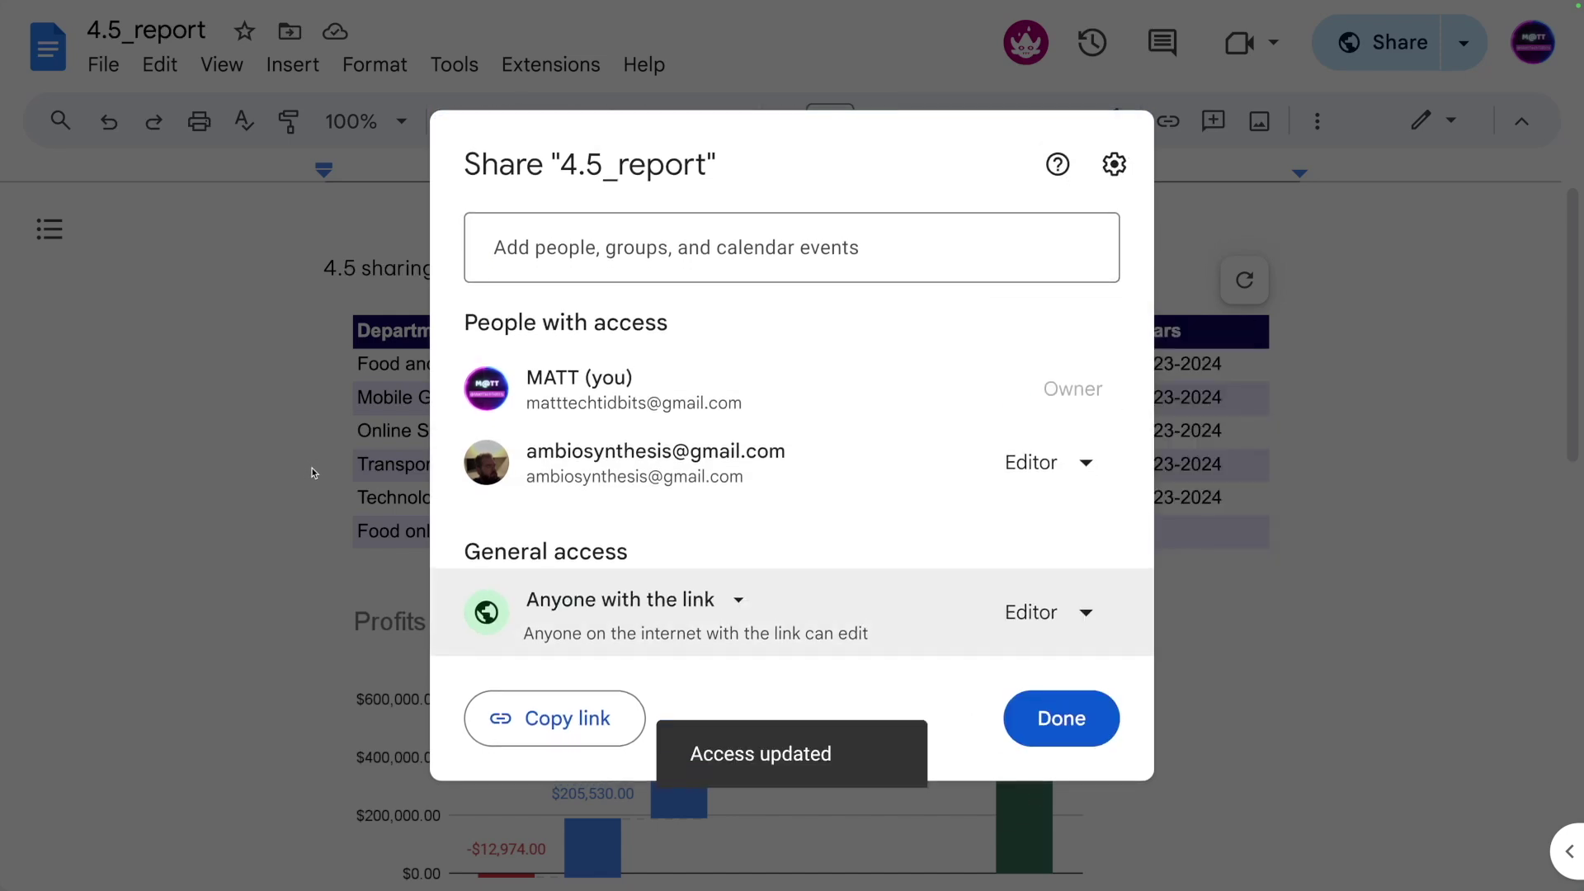
click(315, 454)
- Update the linked table so Technology shows 588,000.00 without the Food only row
key(ctrl+Right)
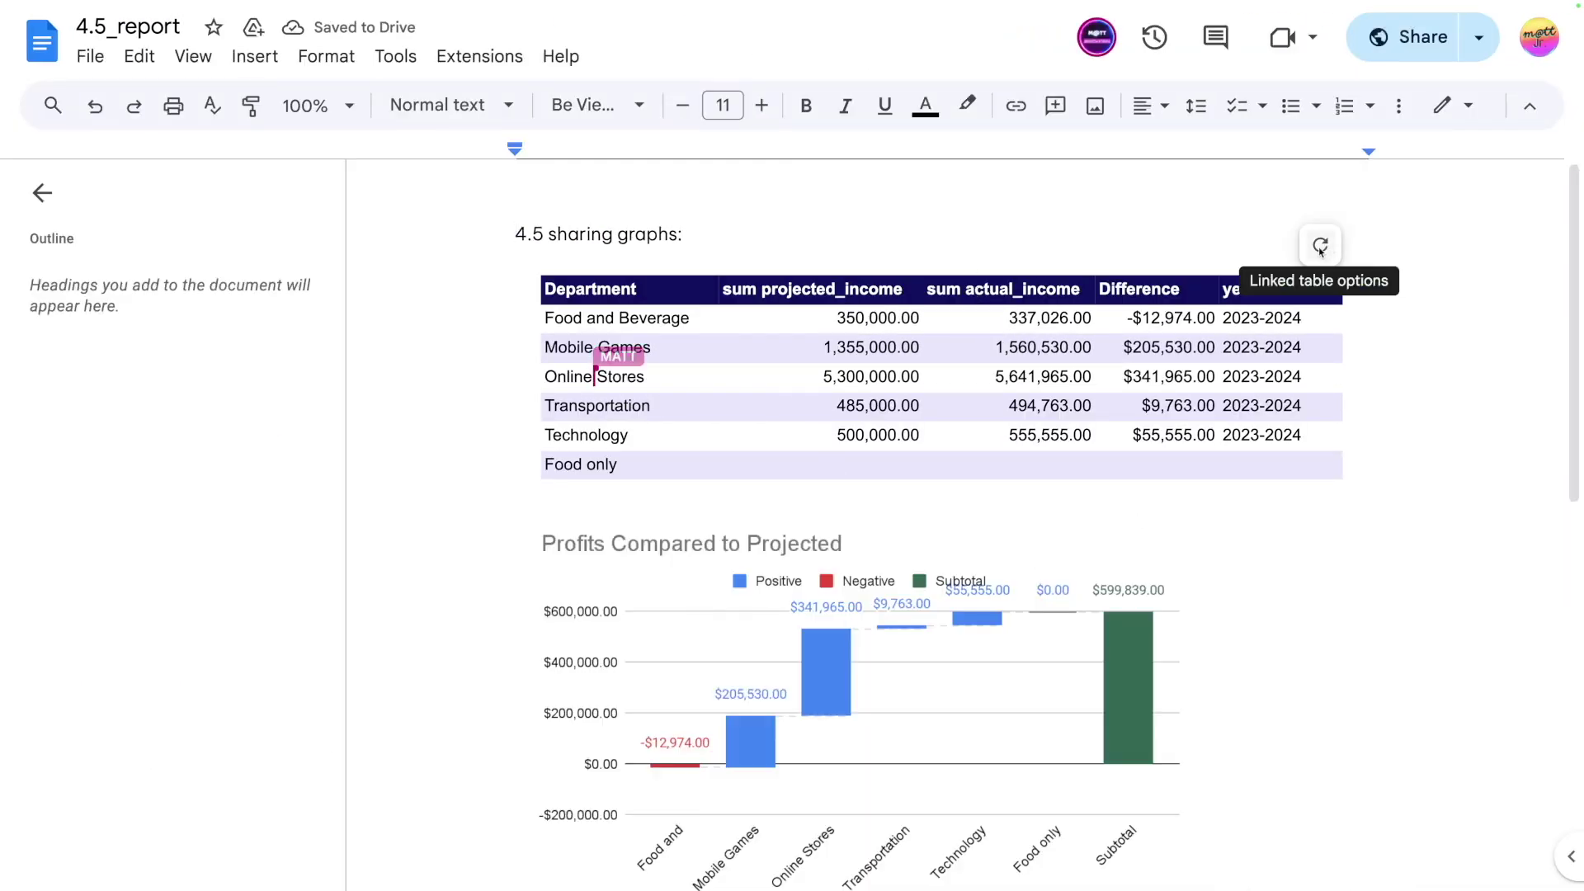
click(1320, 248)
click(967, 244)
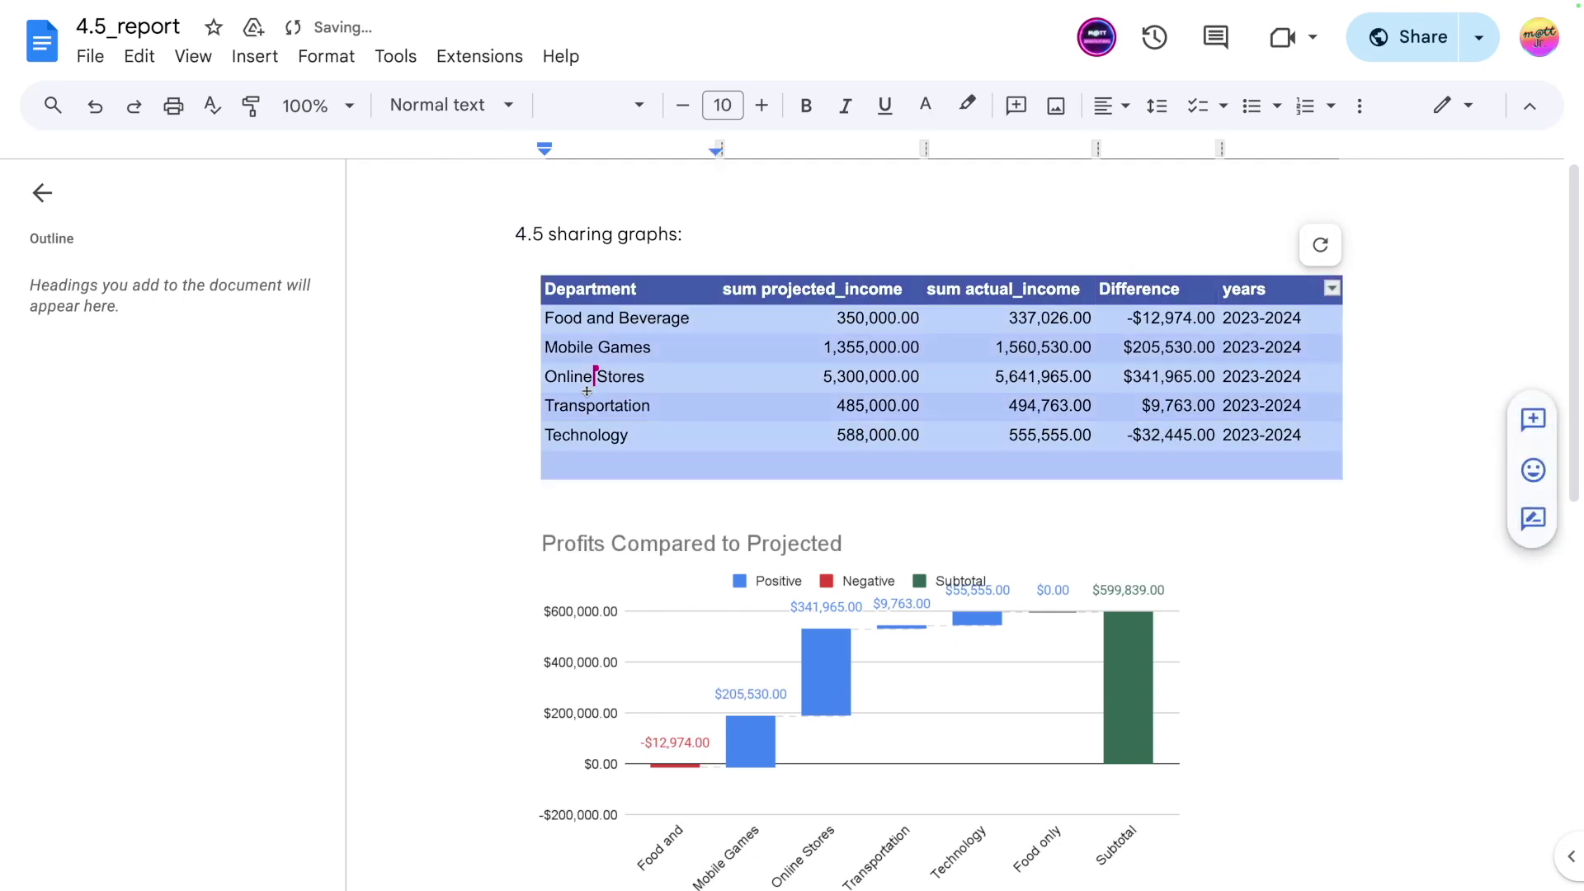
click(777, 361)
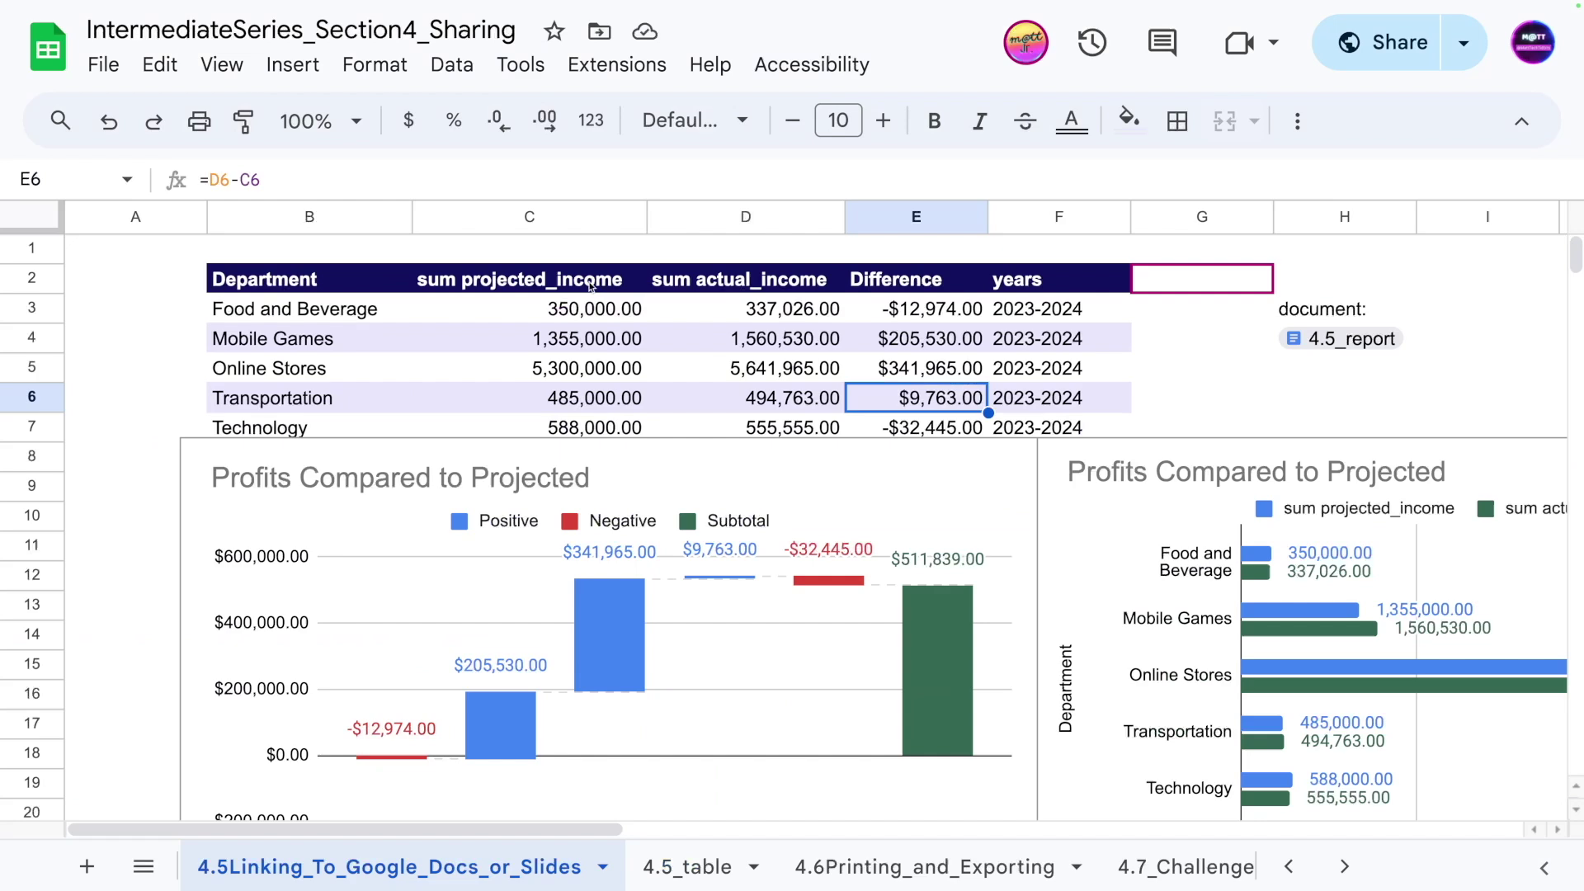
- Change the spreadsheet's third collaborator from Editor to Viewer and save
click(1214, 368)
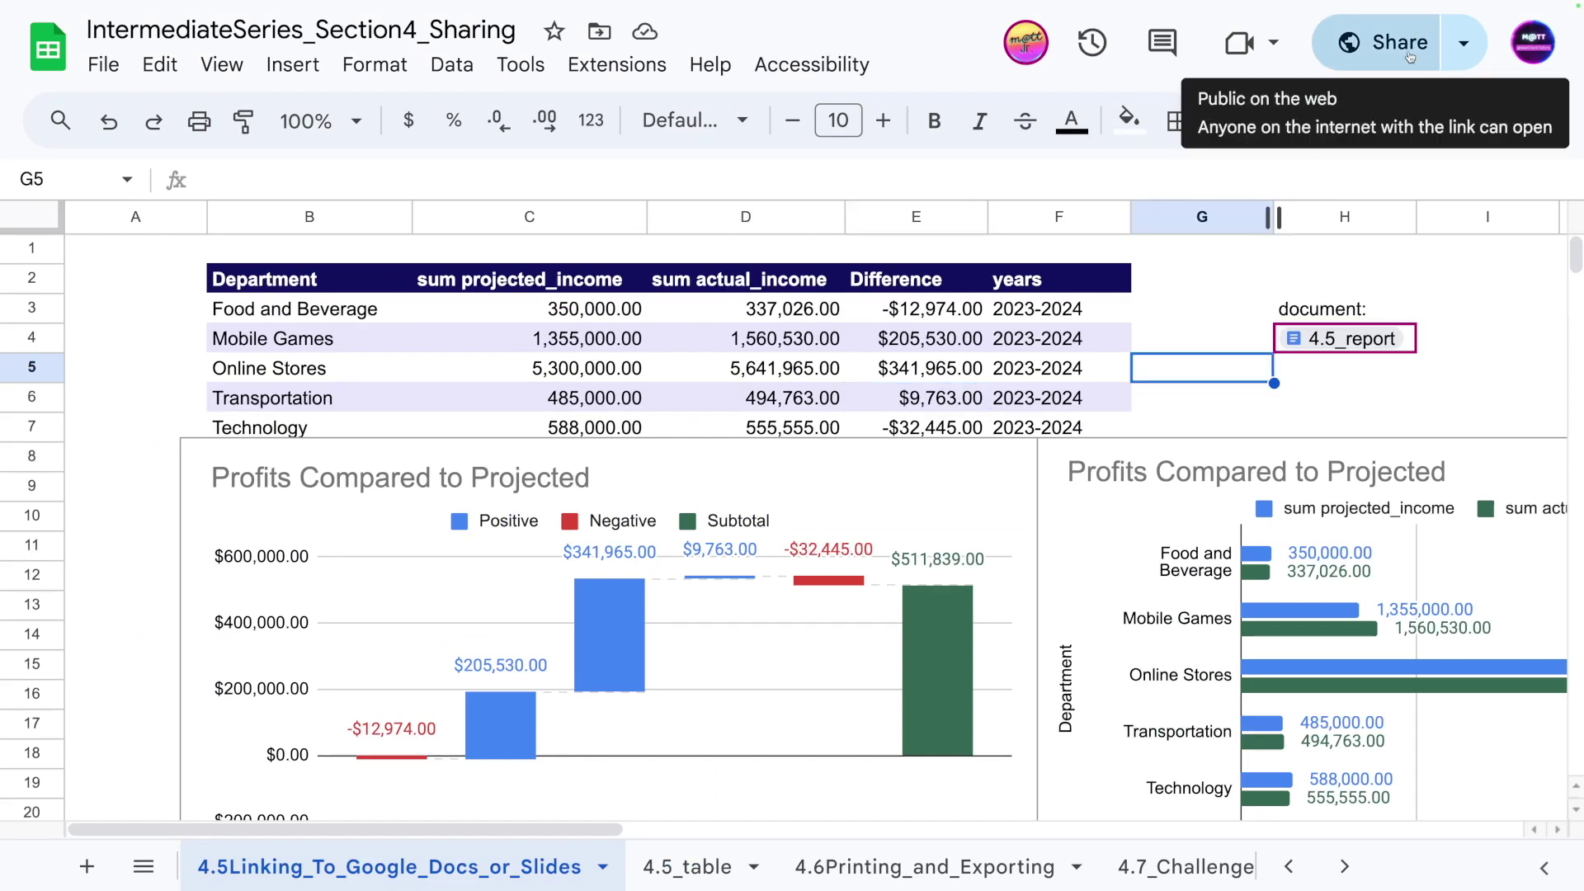
click(1412, 42)
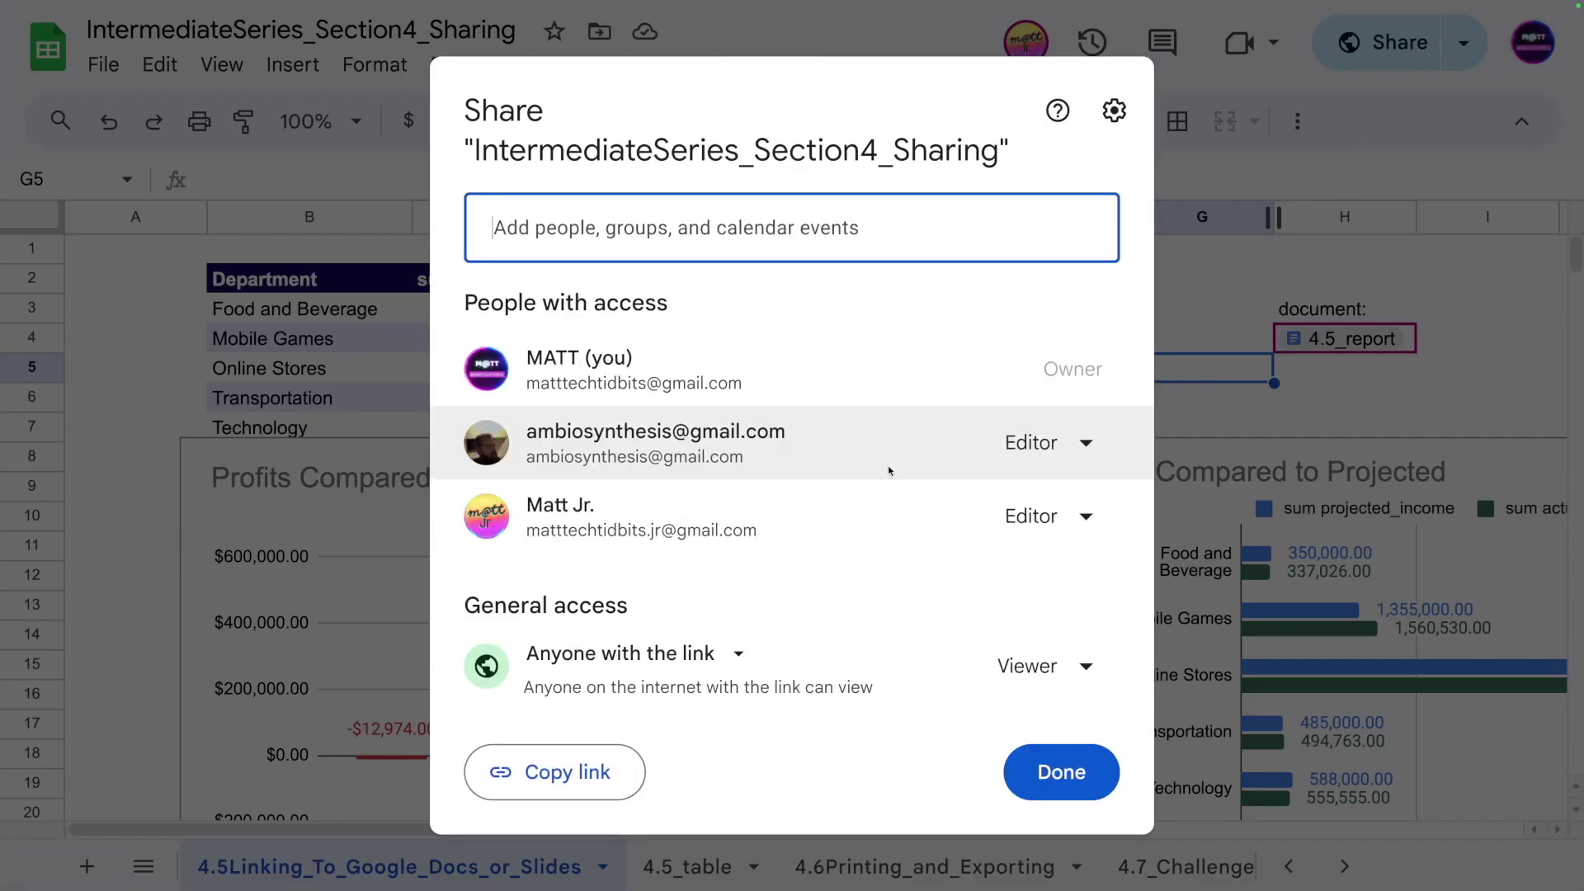
click(1062, 516)
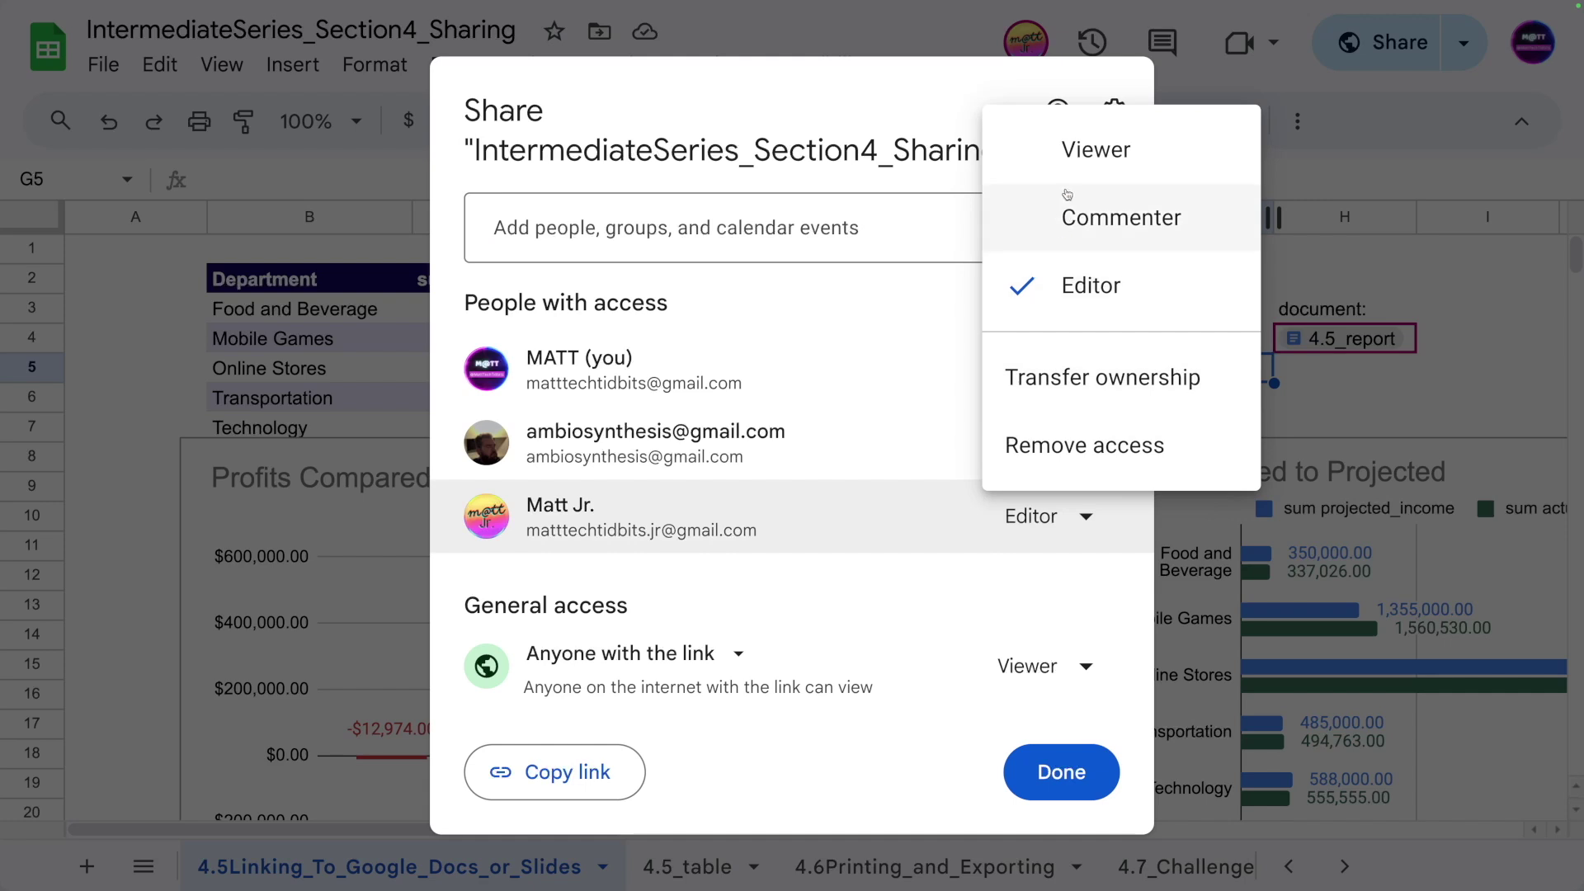
click(1080, 150)
click(1060, 772)
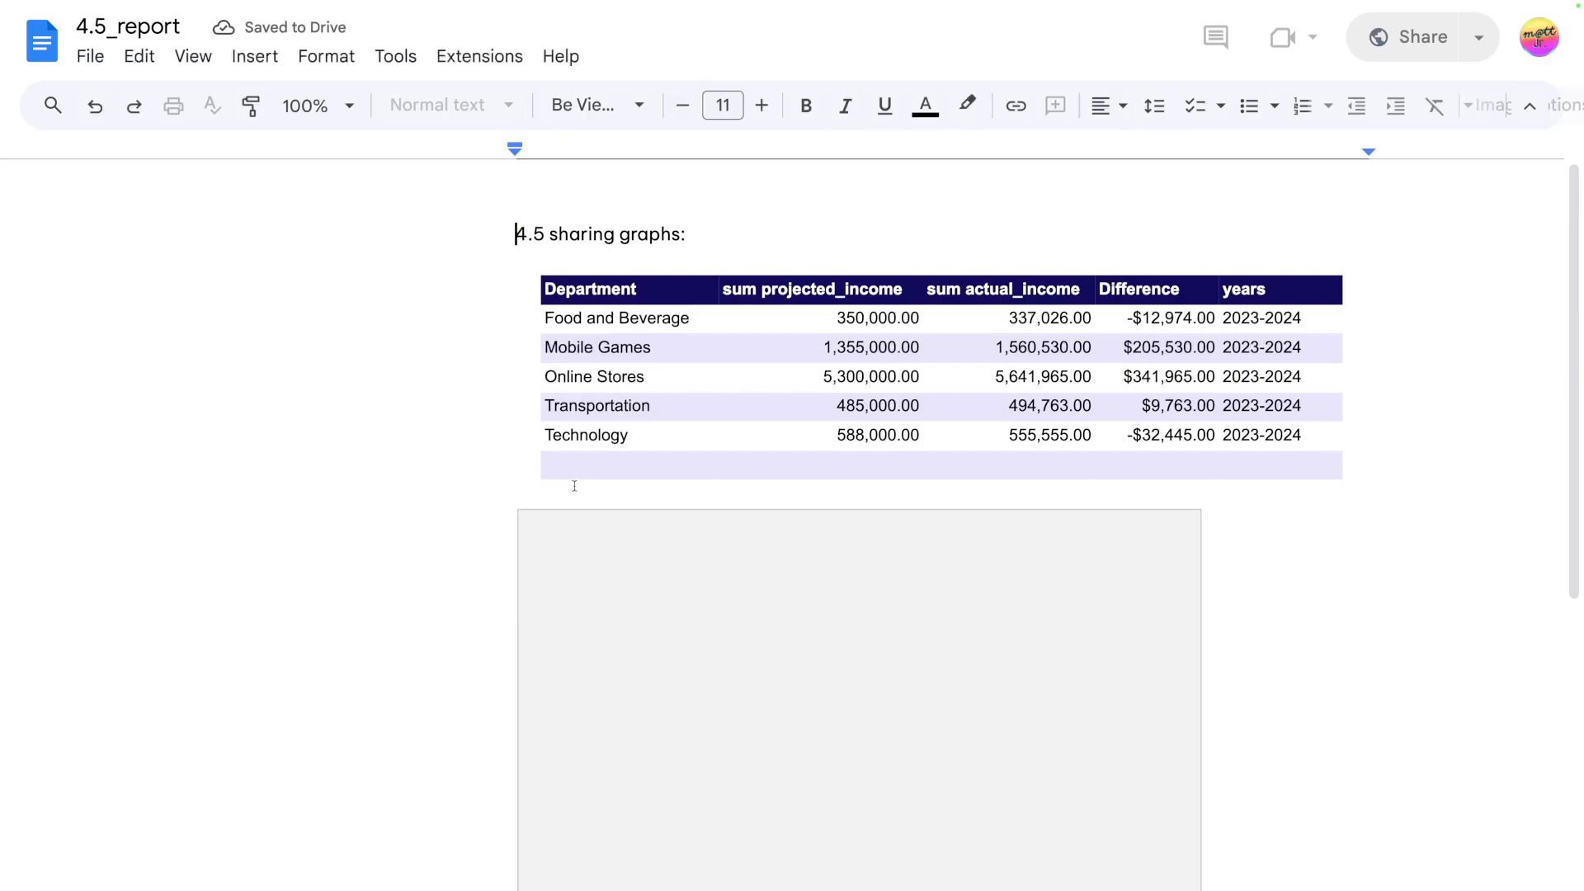
- Check the waterfall and bar charts in the report for updates; they still show Food only
click(1036, 513)
scroll(1035, 513, down, 2)
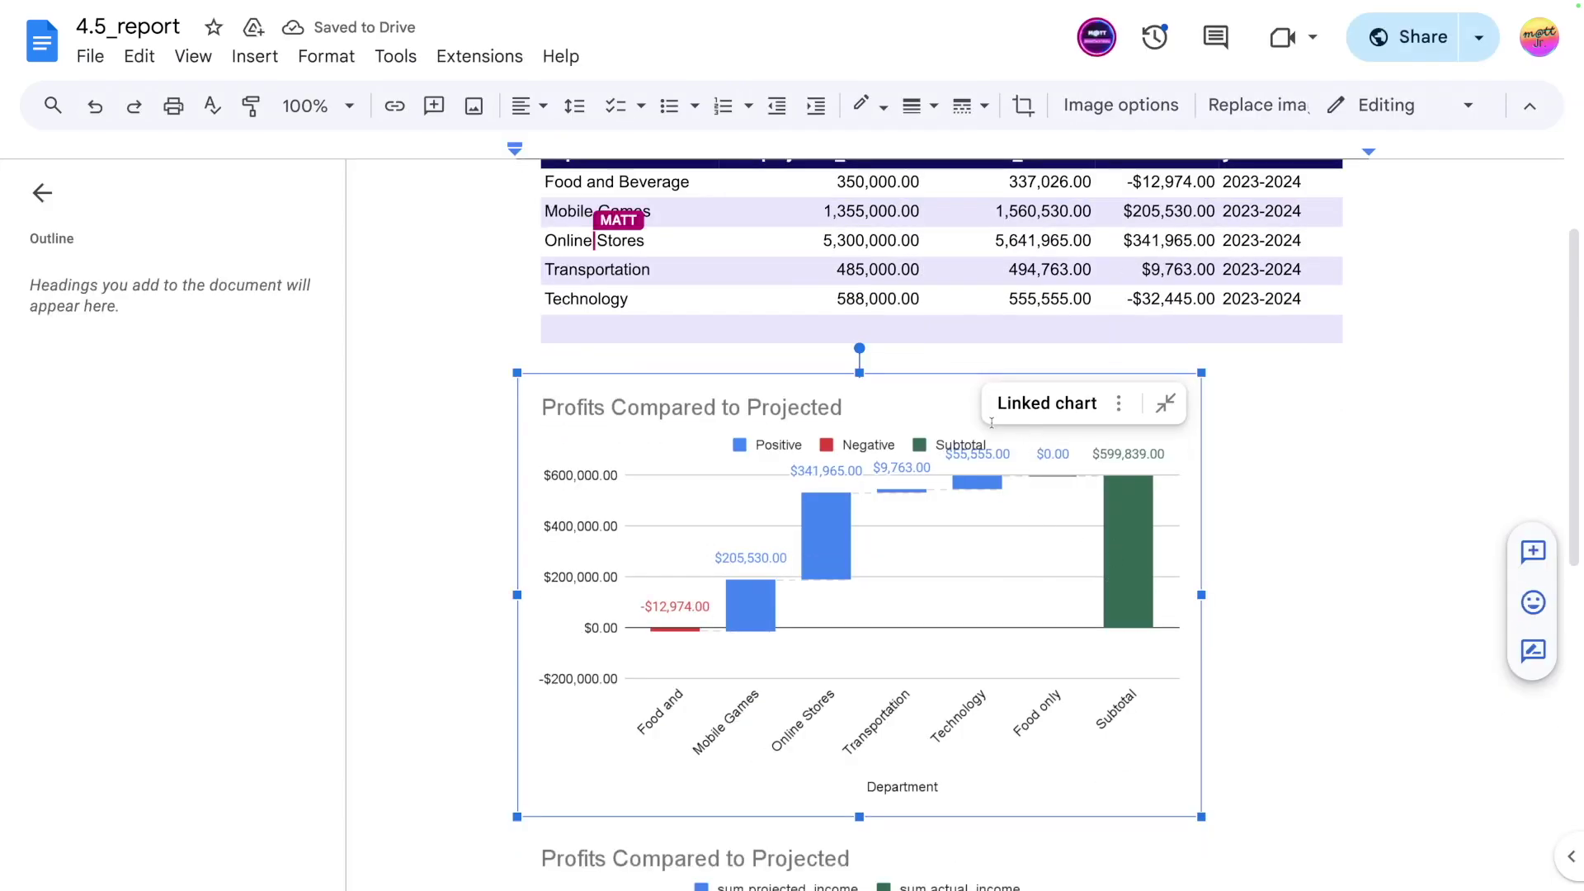
scroll(478, 177, up, 2)
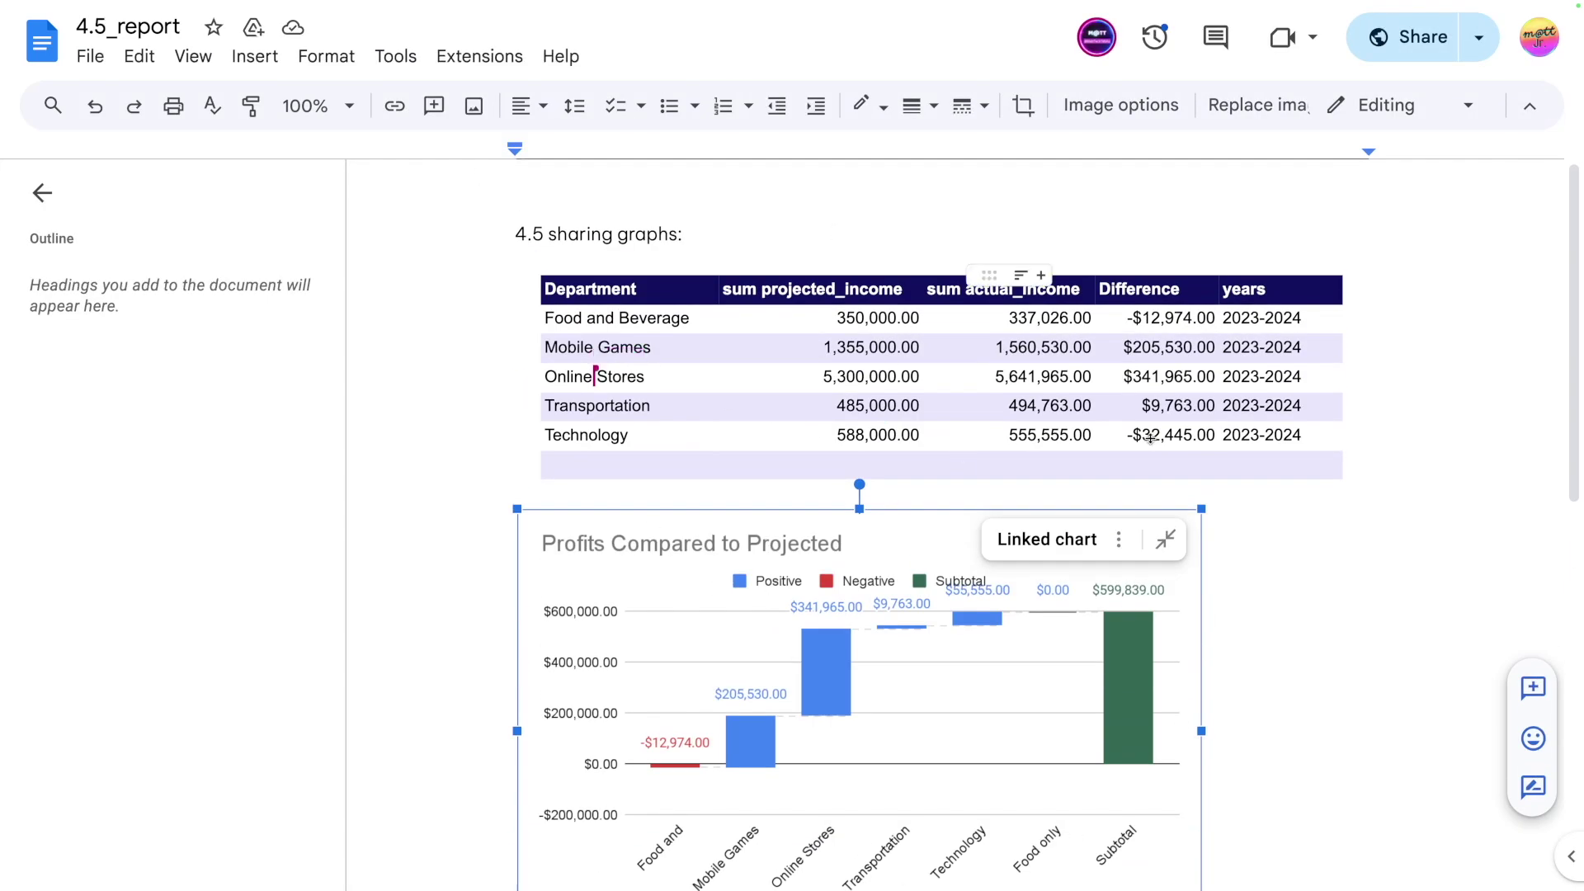
click(1051, 346)
click(1043, 617)
scroll(1042, 537, down, 2)
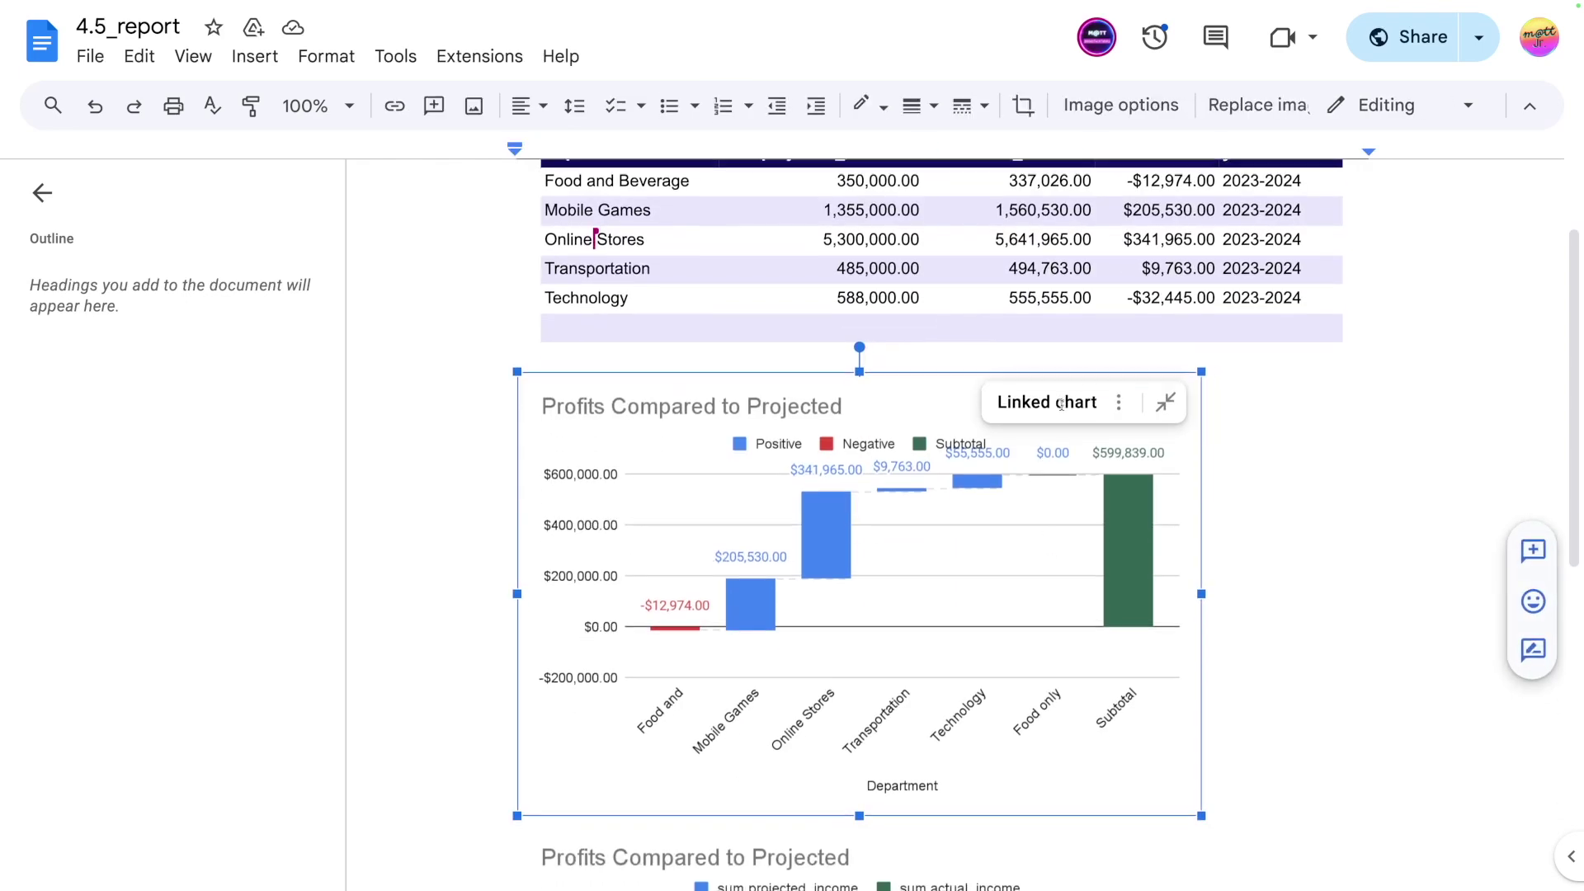
scroll(1060, 396, down, 5)
click(1013, 473)
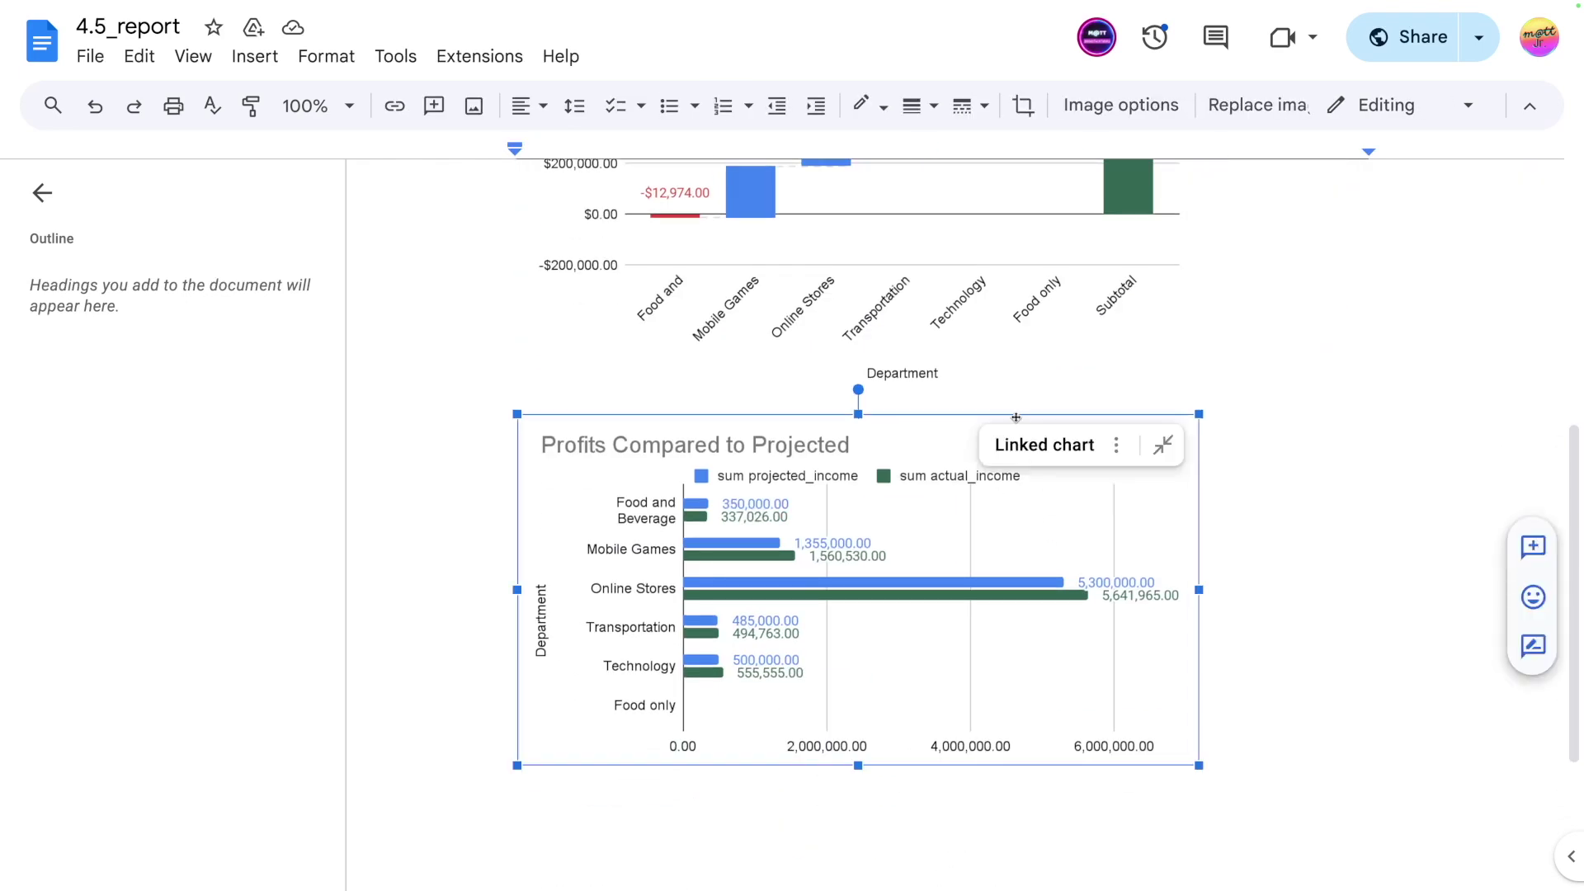
scroll(1024, 435, up, 7)
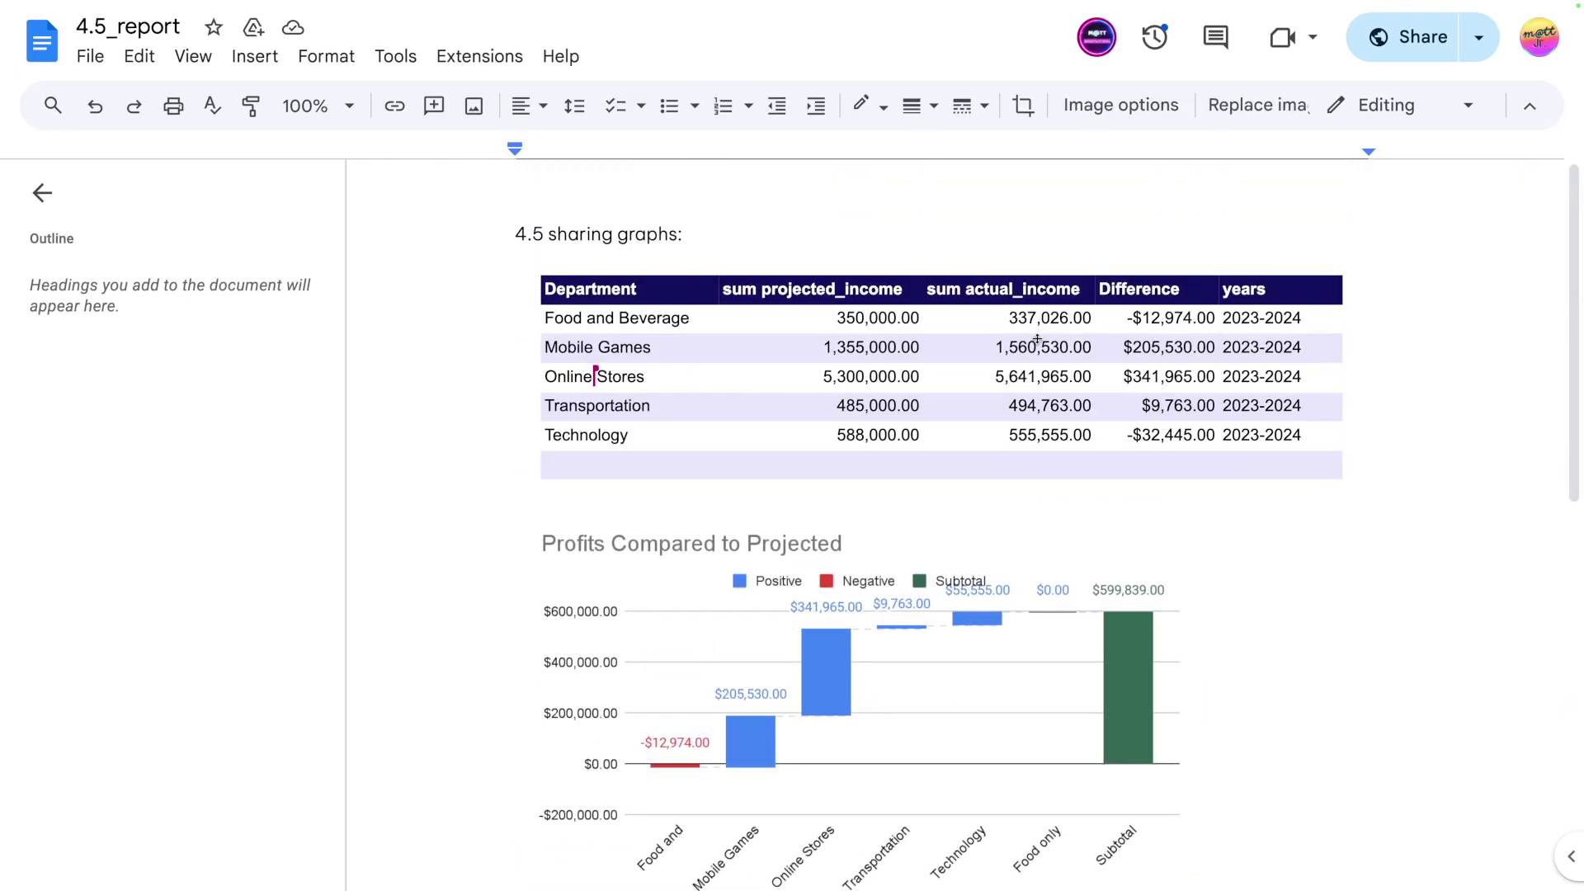
key(ctrl+Left)
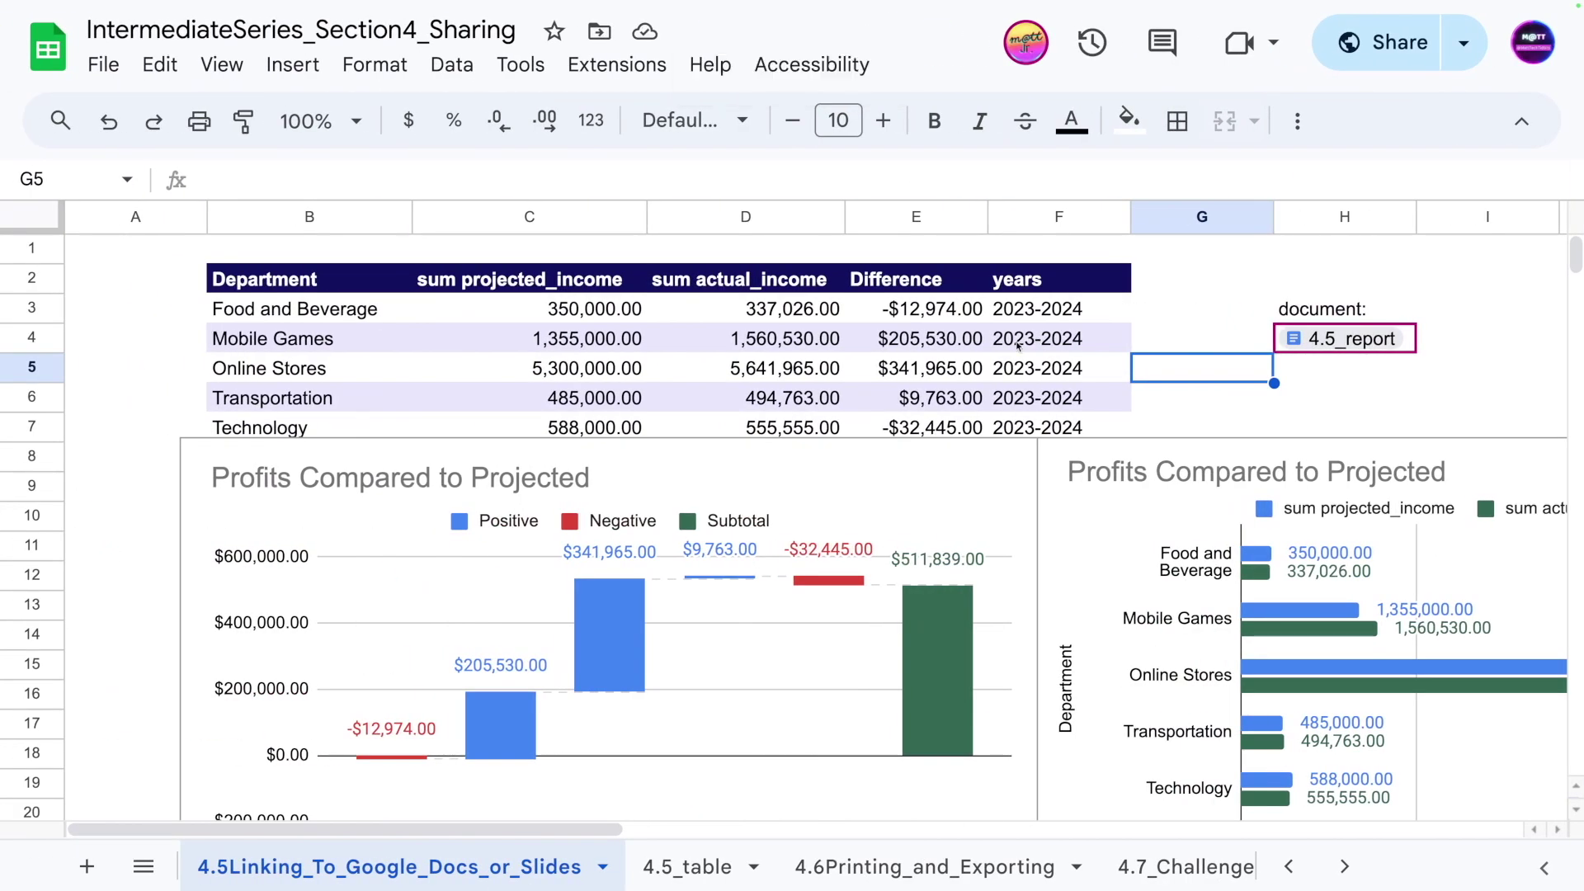
- Give the spreadsheet's third collaborator Editor access again and save the sharing settings
click(1163, 393)
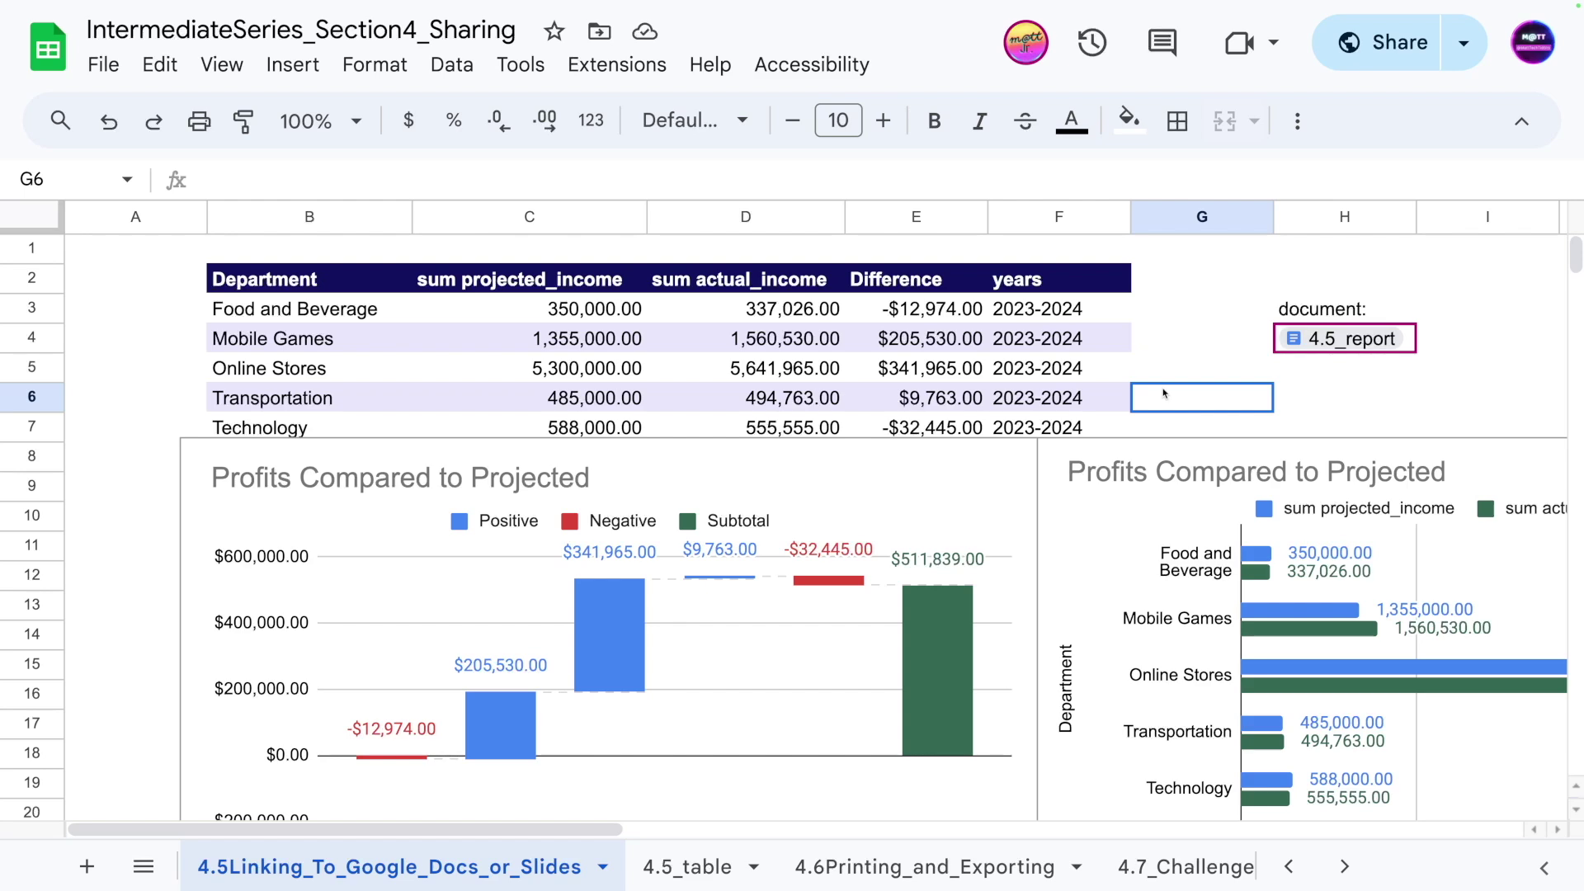
click(1363, 48)
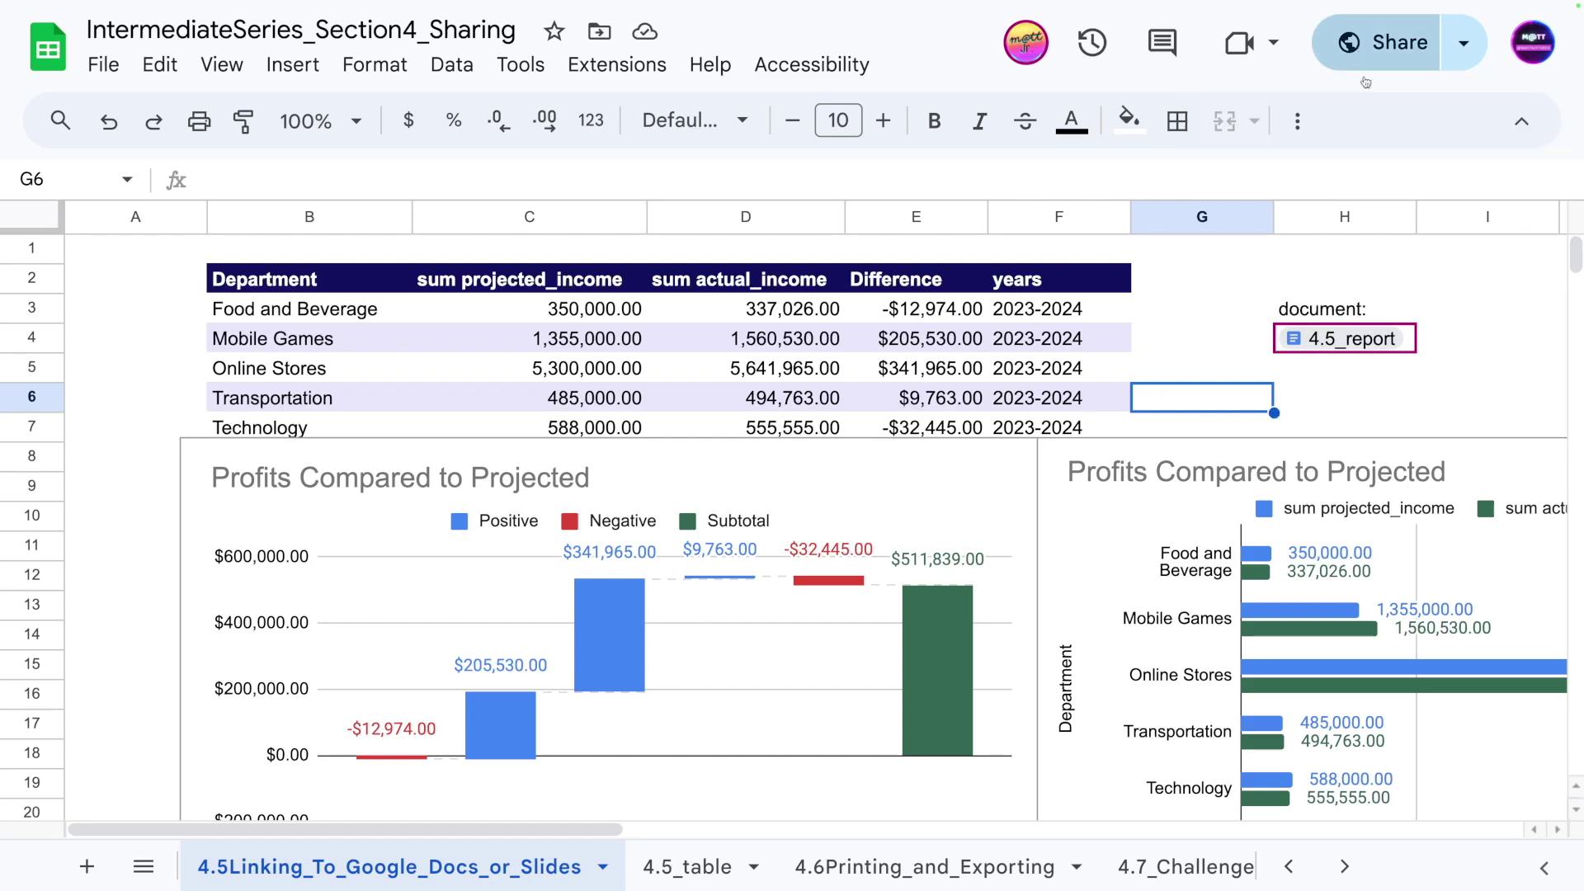
click(1025, 518)
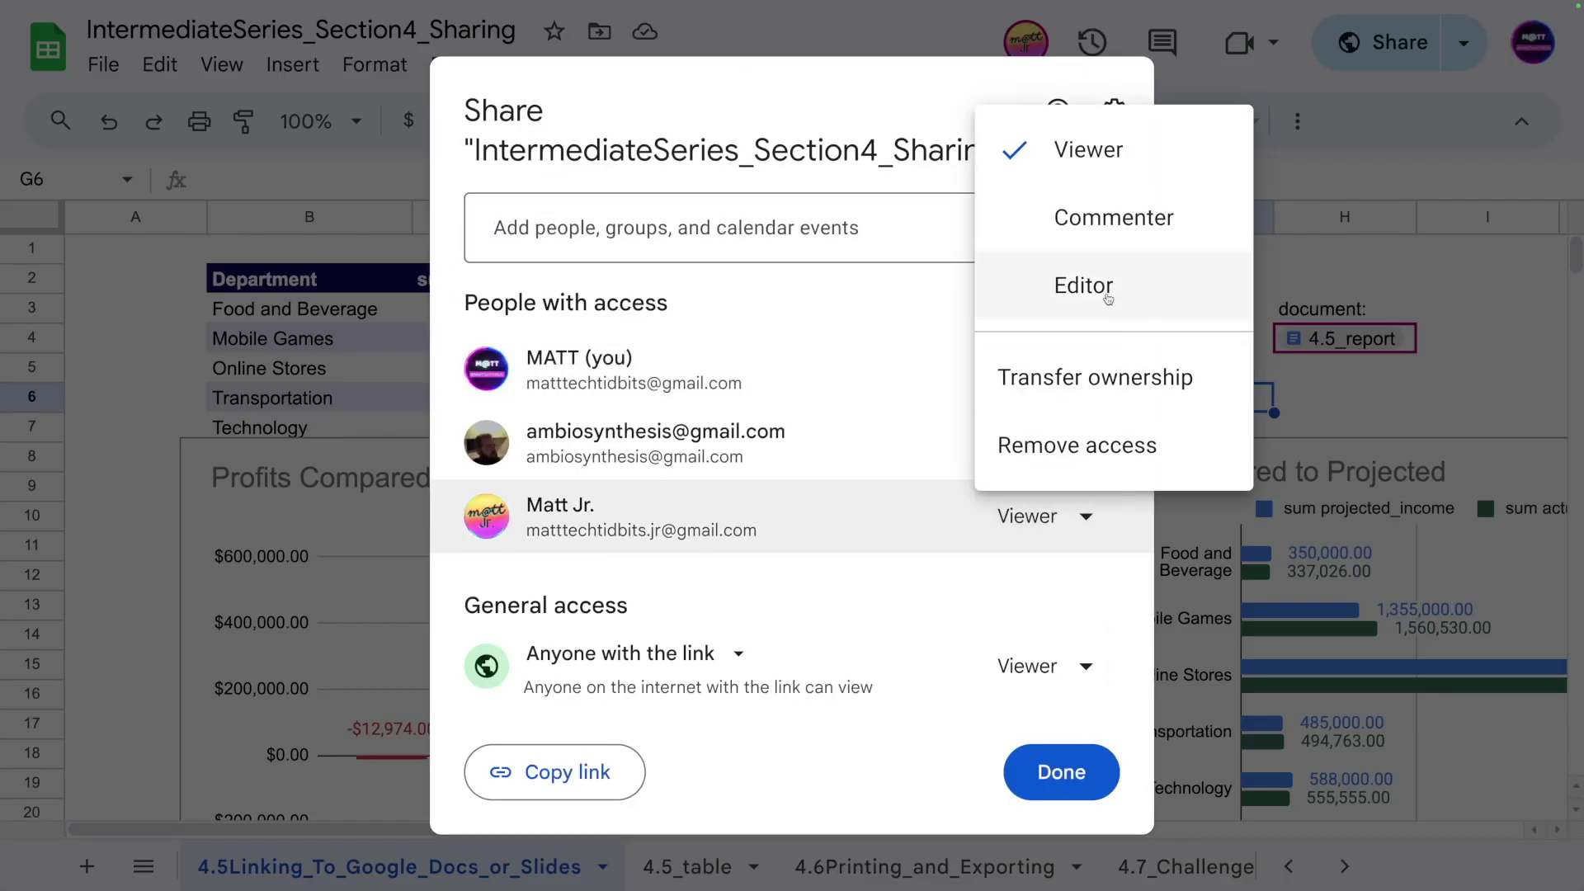
click(1088, 289)
click(1063, 771)
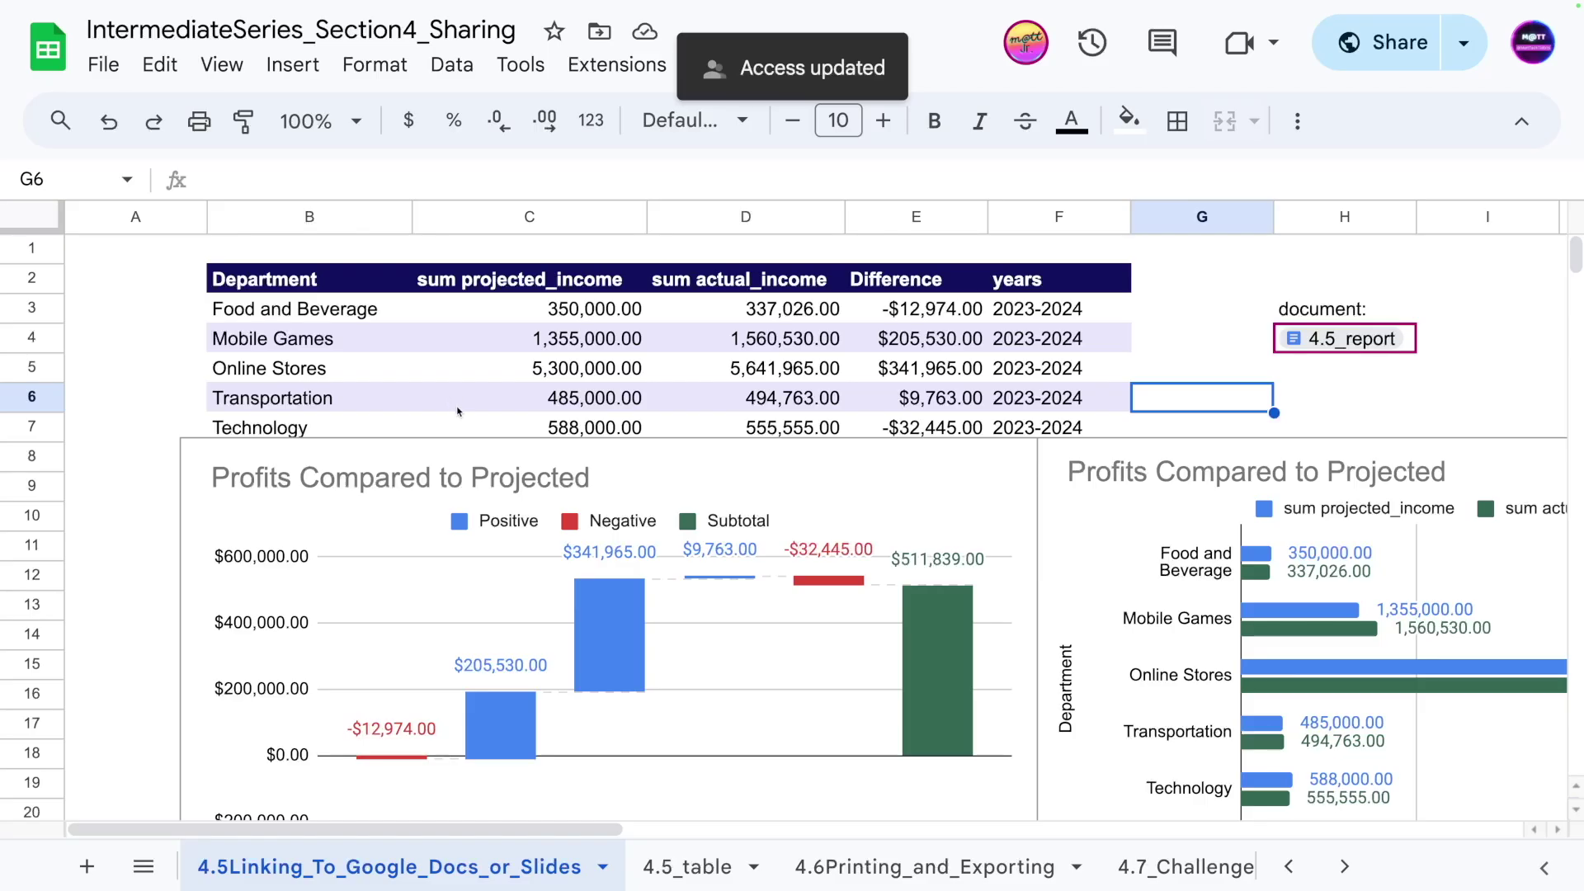
click(462, 404)
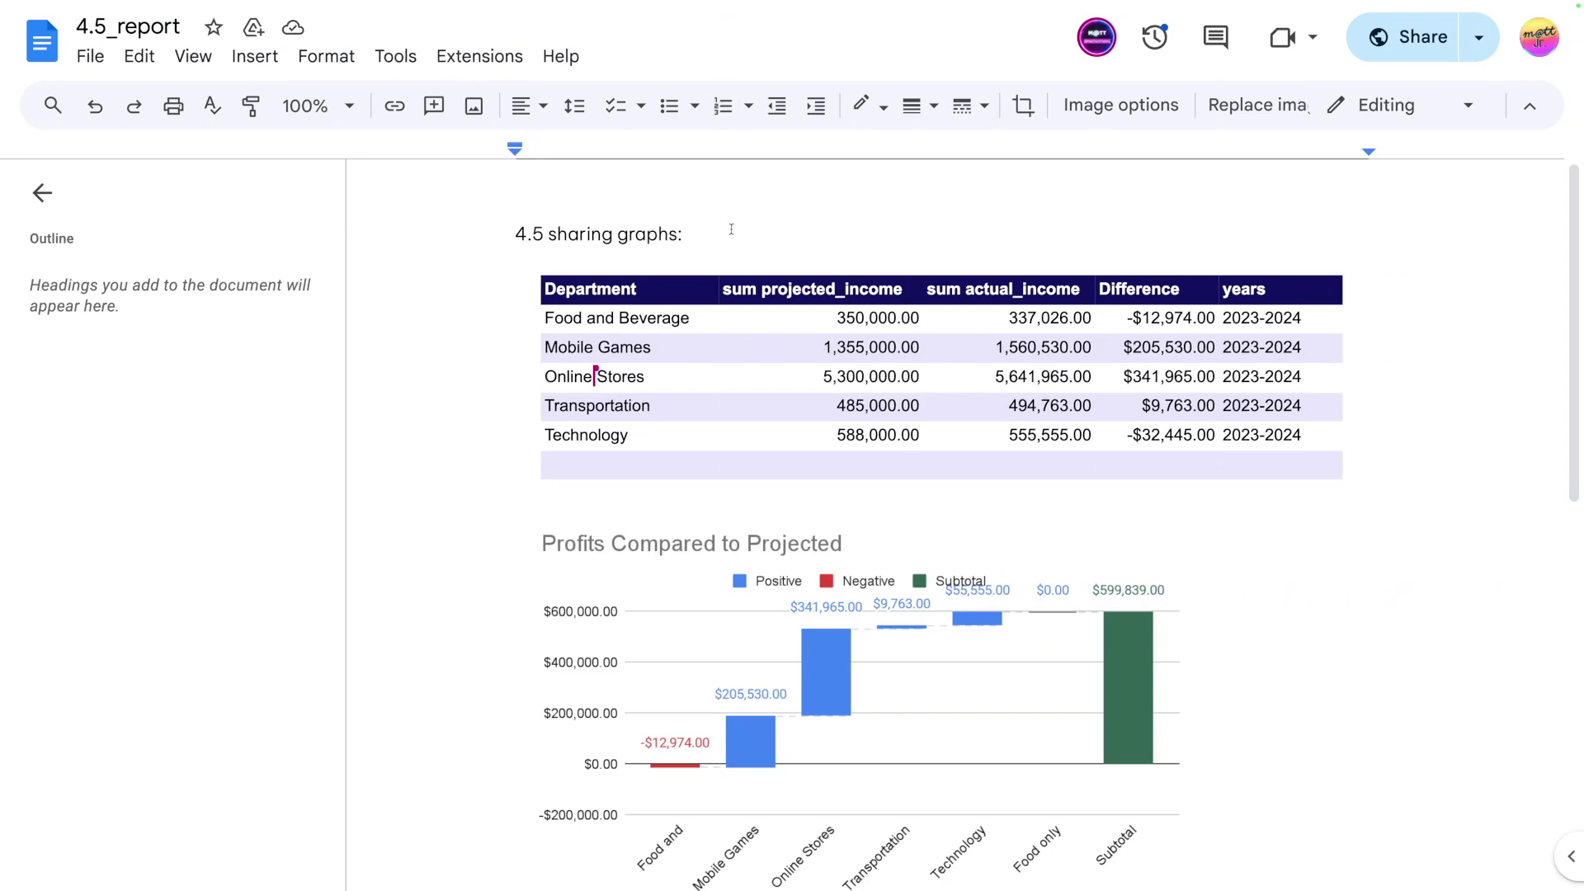
- Update the linked waterfall chart from the sheet so Technology shows -$32,445
click(1040, 705)
scroll(1040, 705, down, 2)
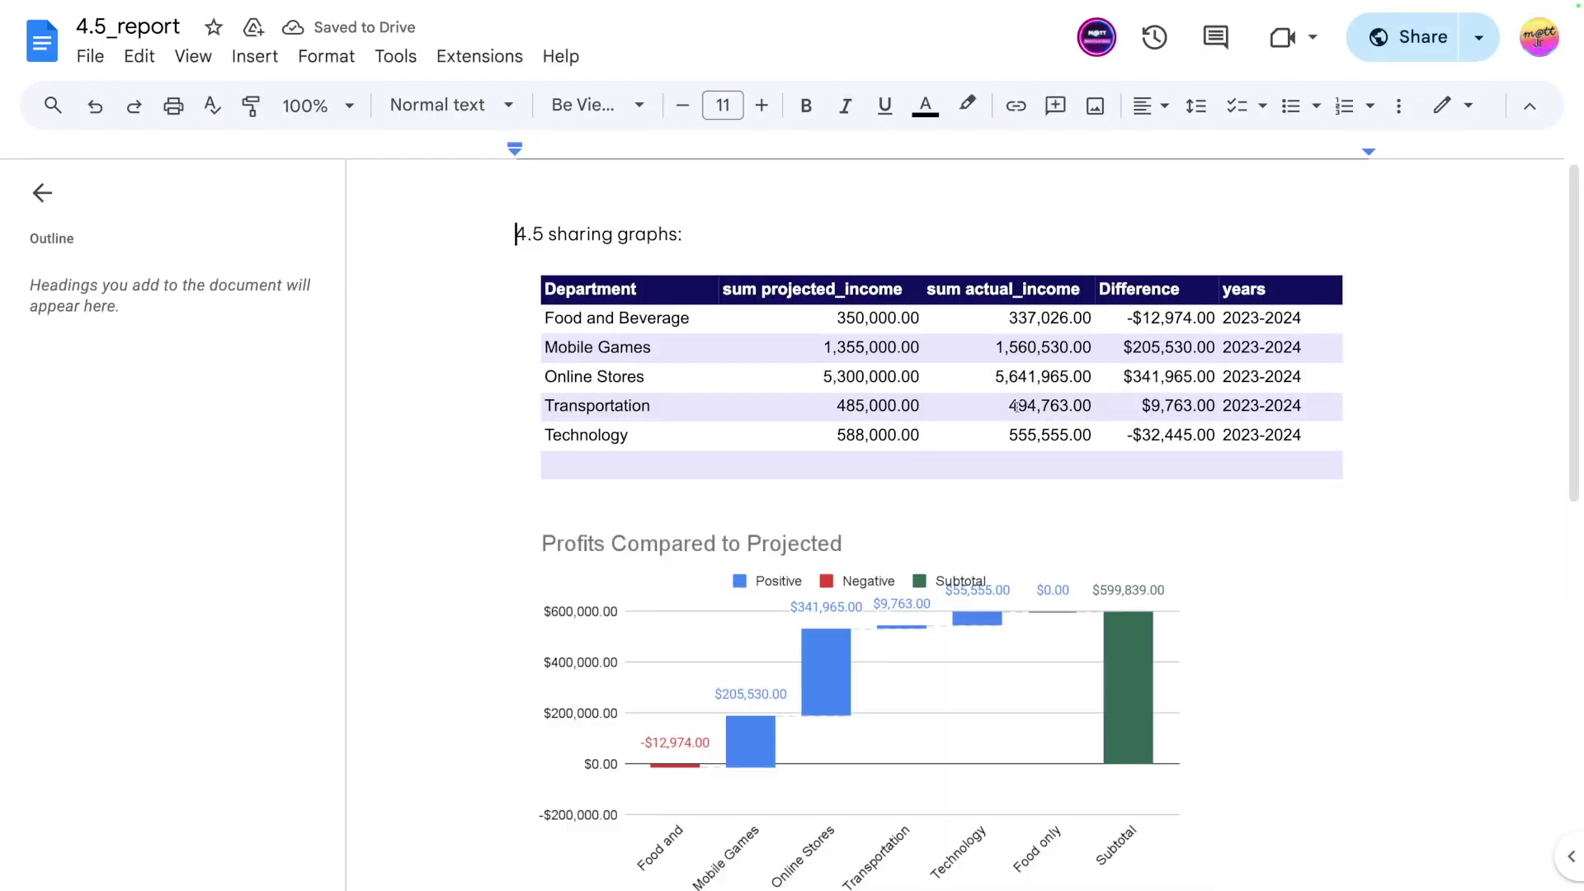
scroll(911, 649, down, 1)
click(911, 648)
scroll(912, 648, down, 1)
click(813, 404)
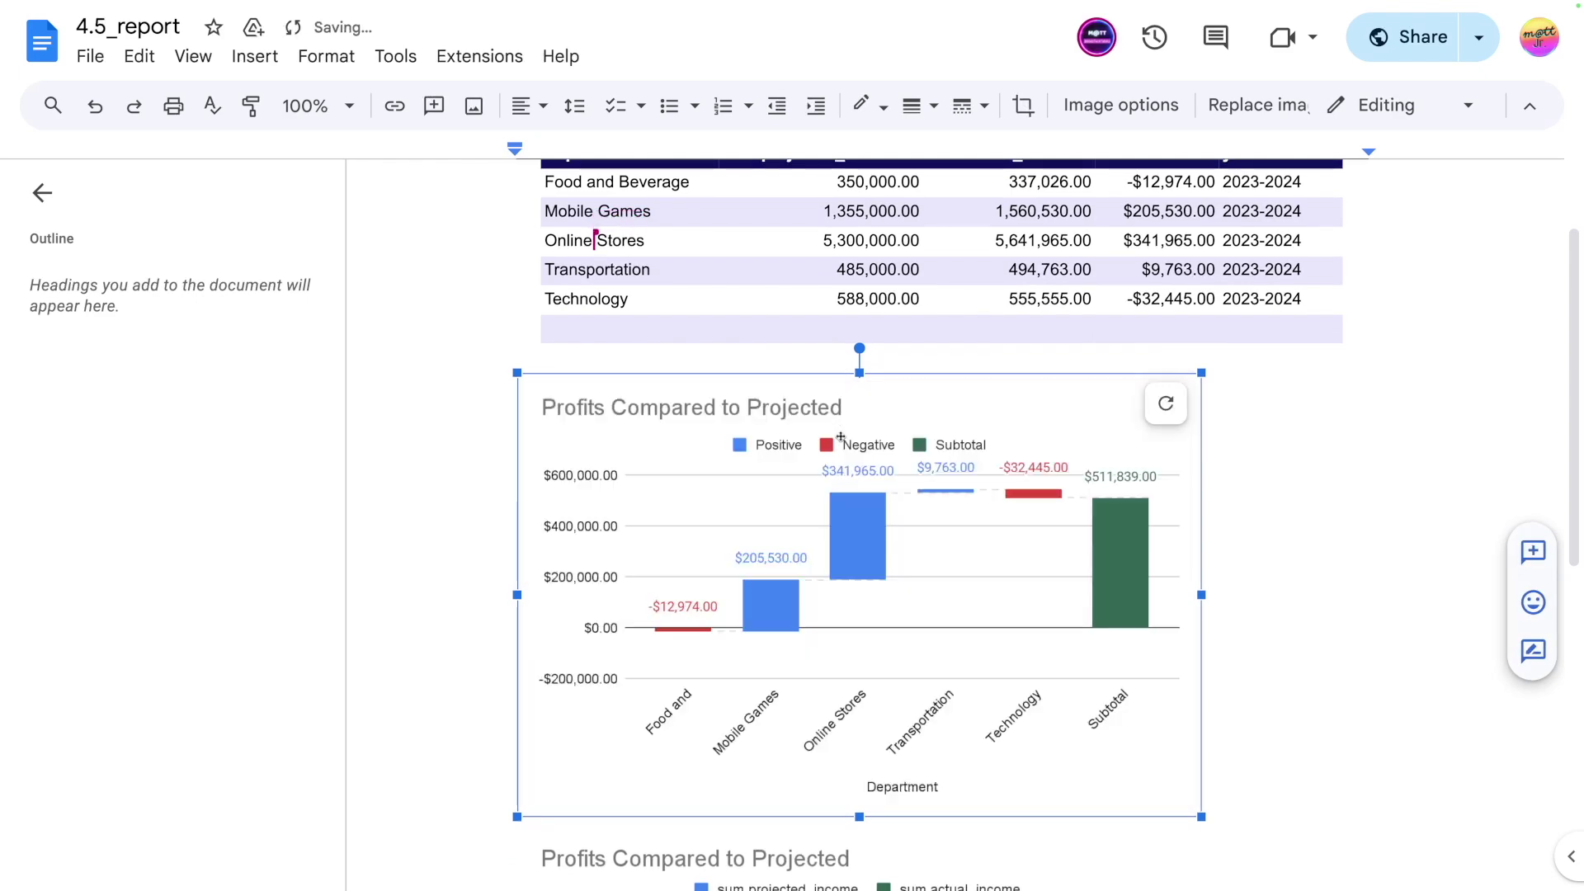
- Update the linked horizontal bar chart so Technology shows 588,000, then return to the text above the table
scroll(840, 436, down, 5)
click(824, 461)
click(816, 437)
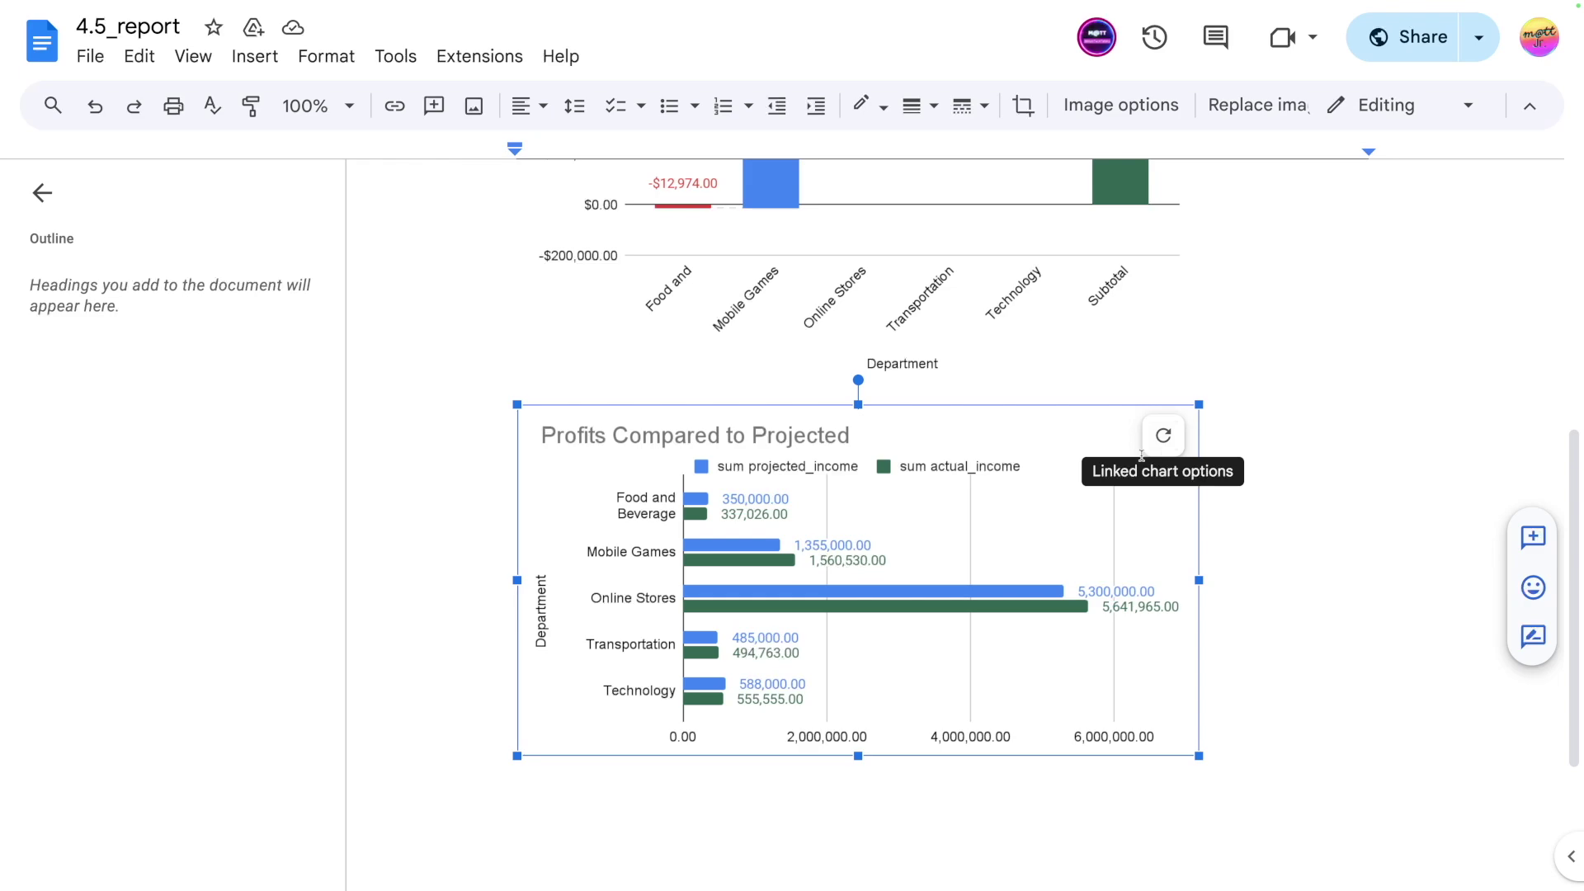
scroll(987, 456, up, 6)
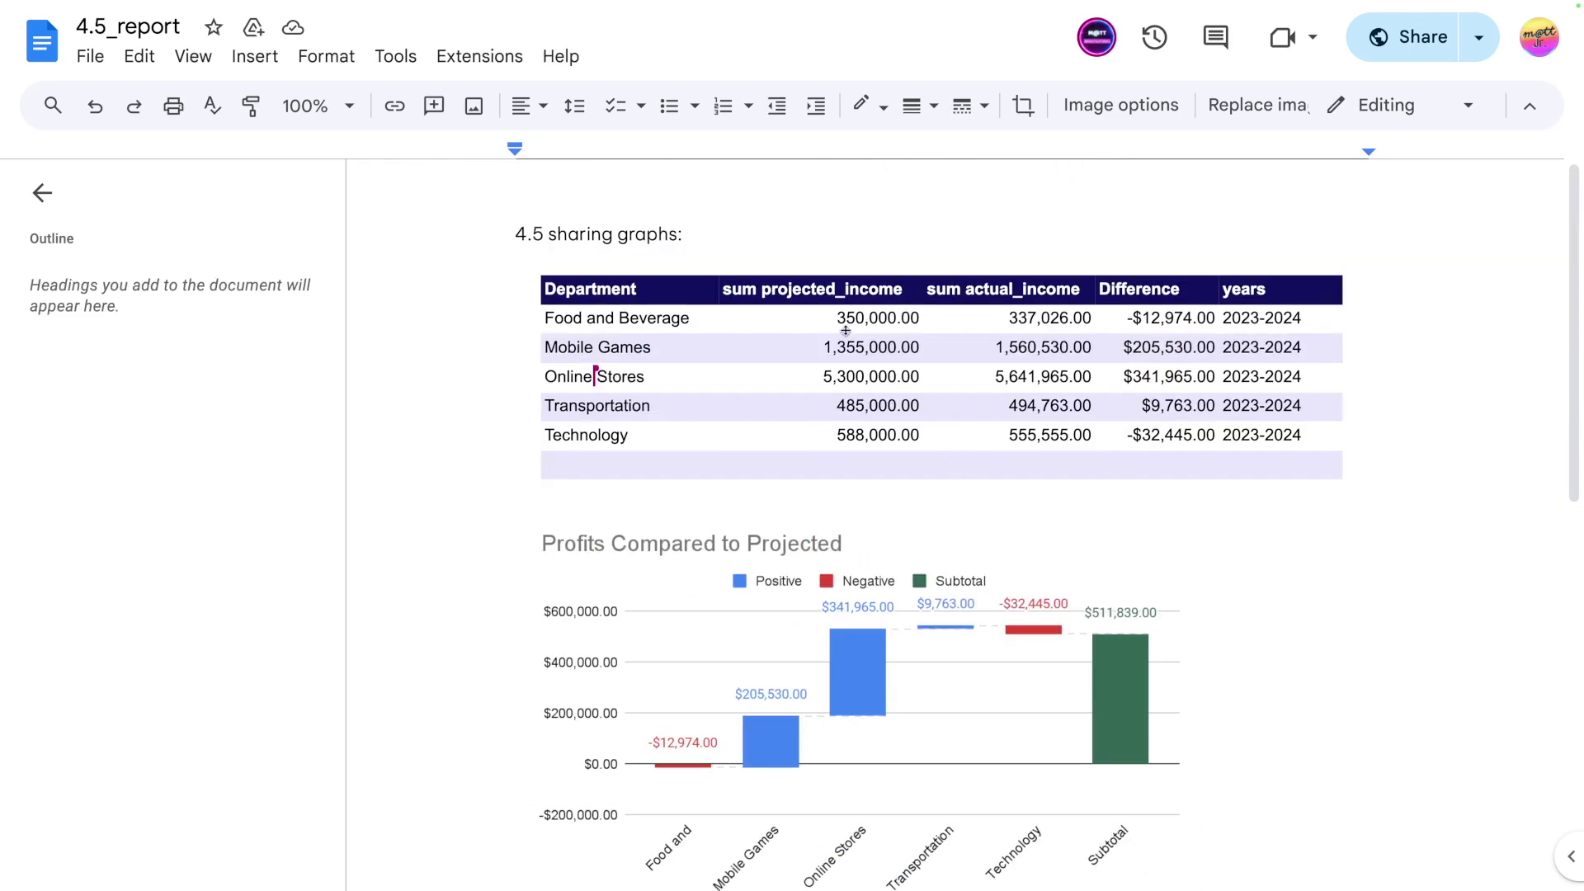
click(641, 263)
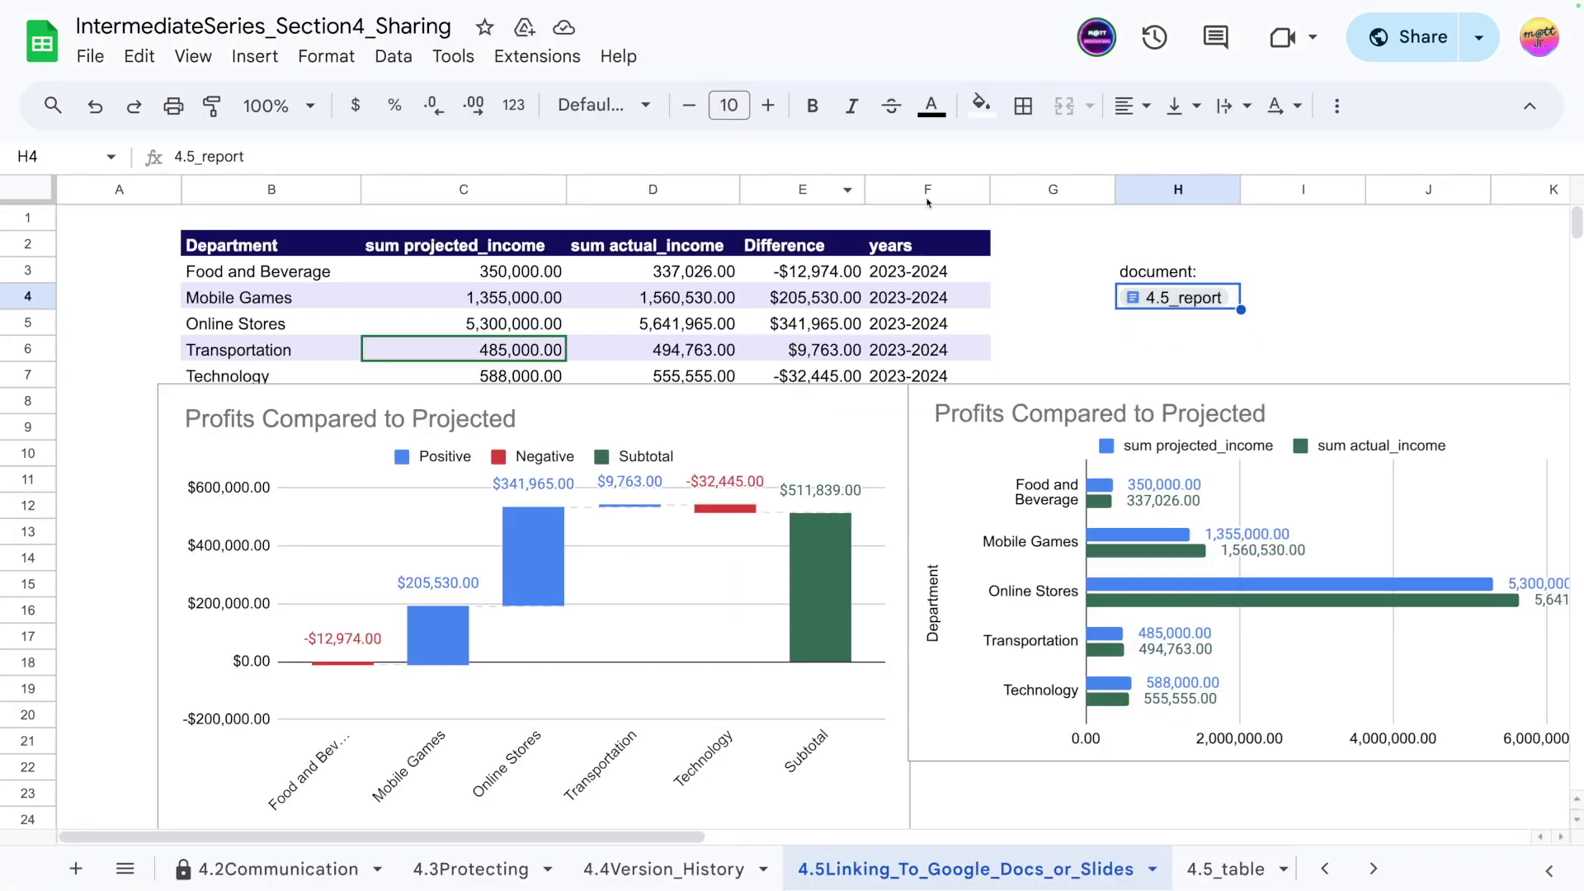
click(1011, 294)
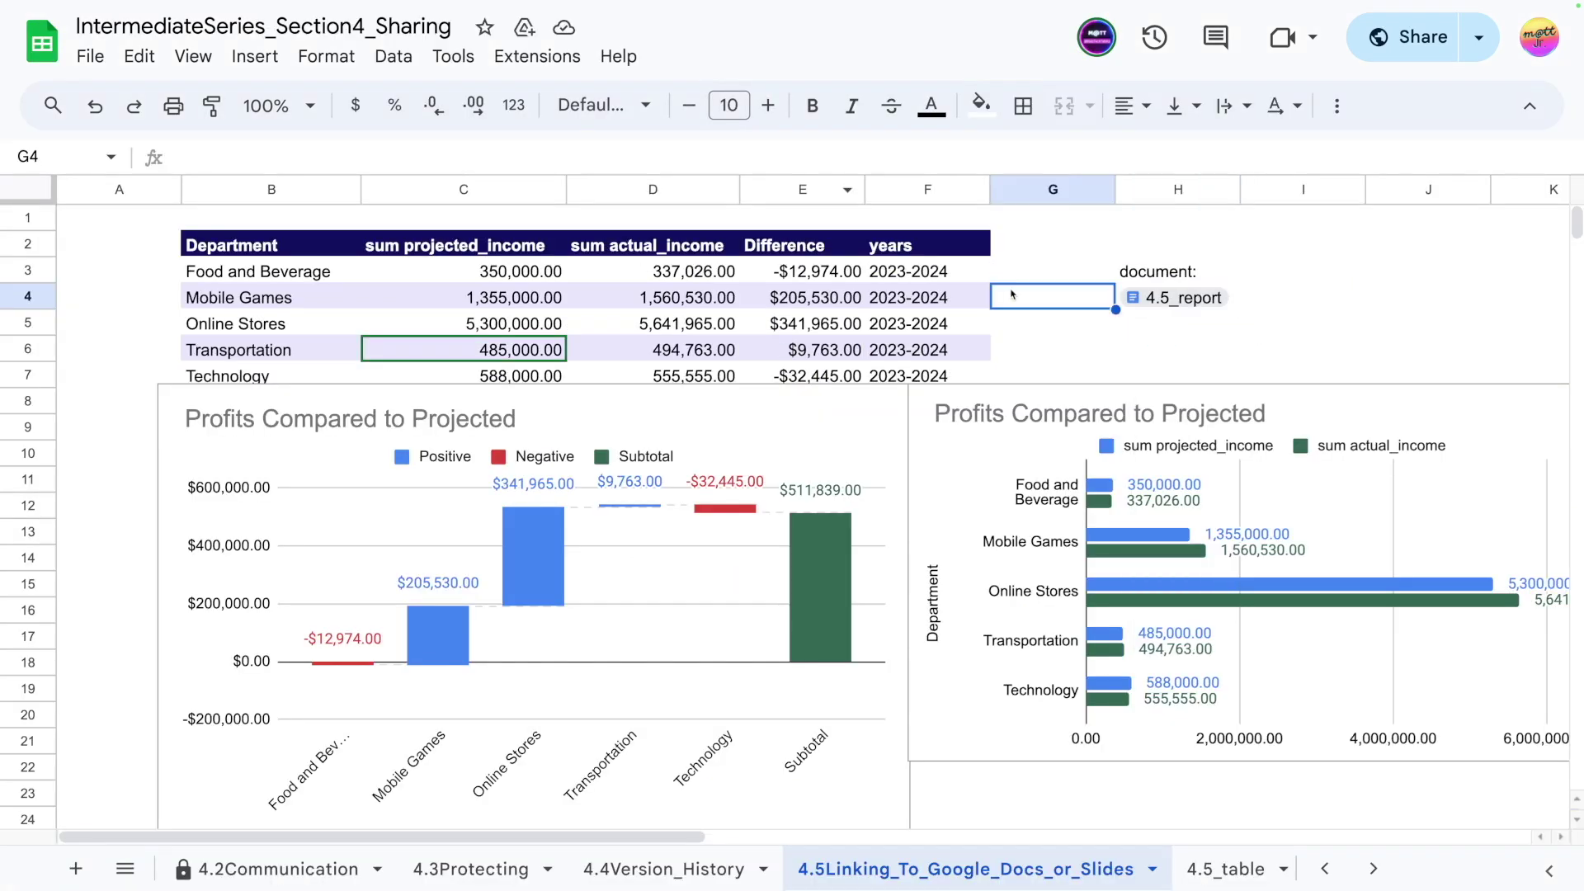